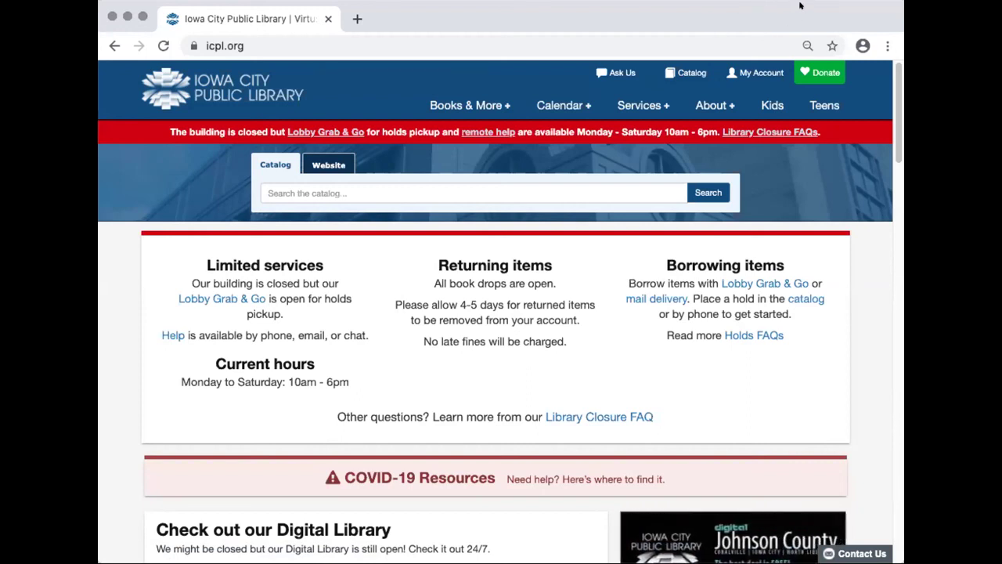
Go to Google Drive at drive.google.com to reach its sign-in page
{"action": "left_click", "coordinate": [248, 44]}
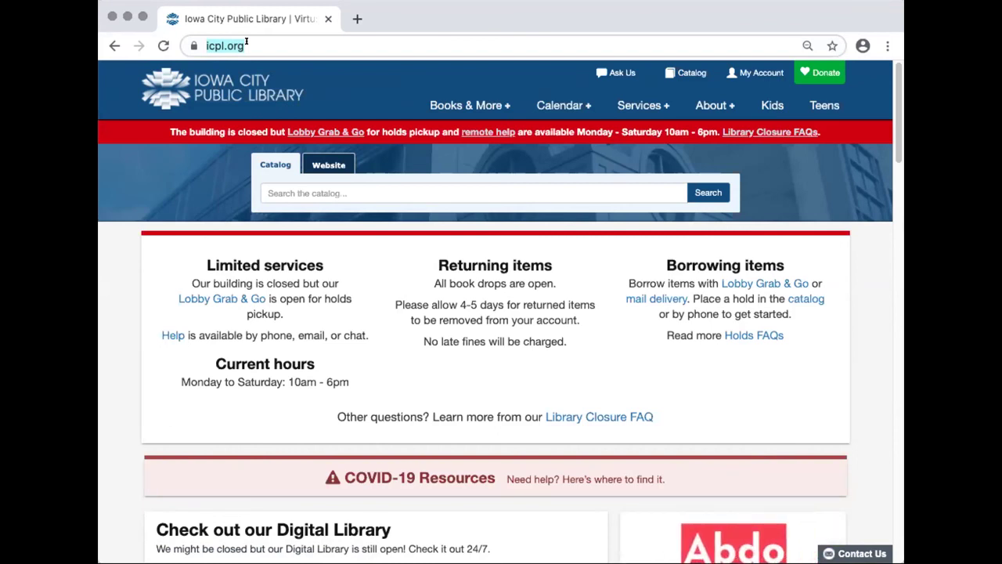
{"action": "type", "text": "drive.google.com"}
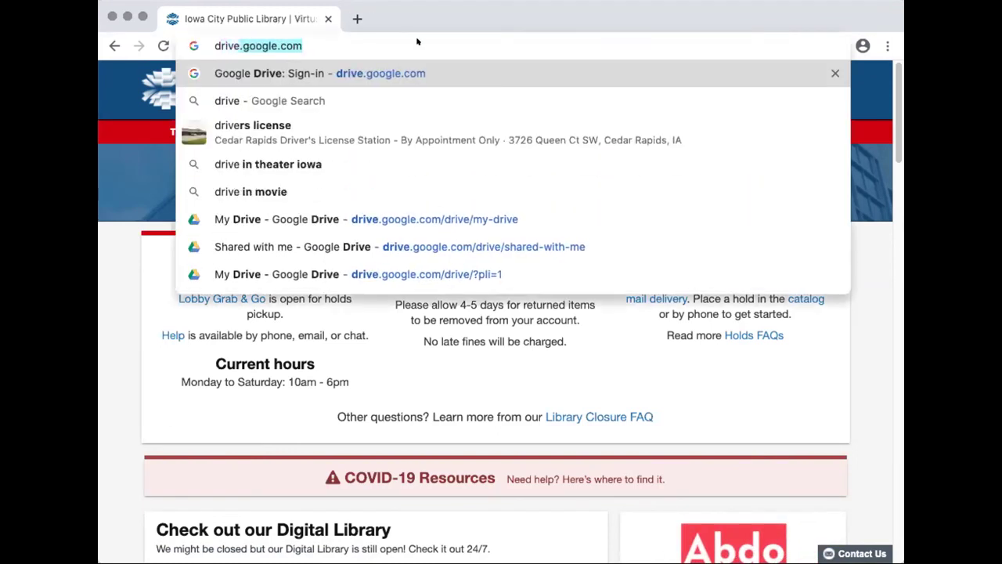
{"action": "key", "text": "Return"}
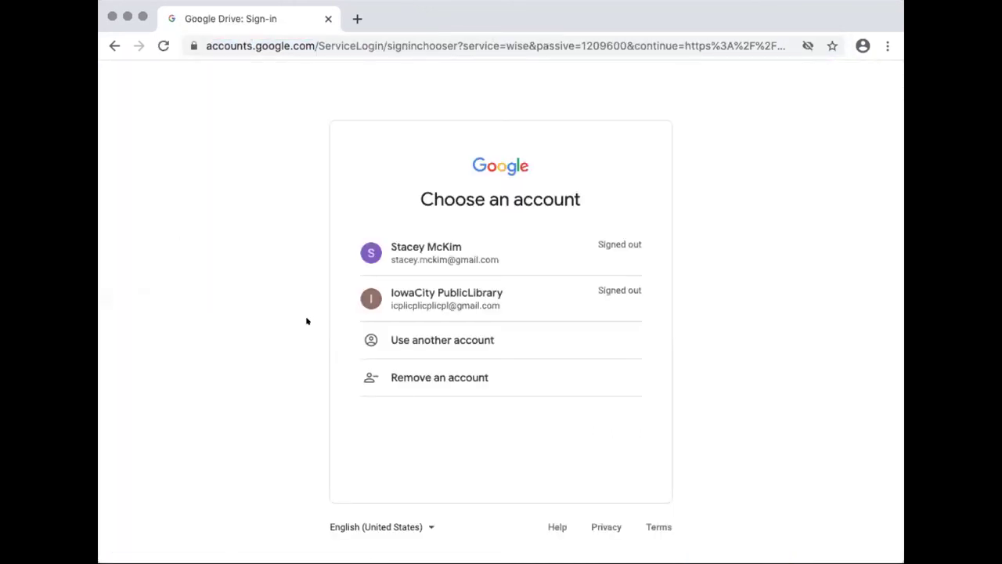
Choose the library account and enter its password to open My Drive
{"action": "left_click", "coordinate": [444, 301]}
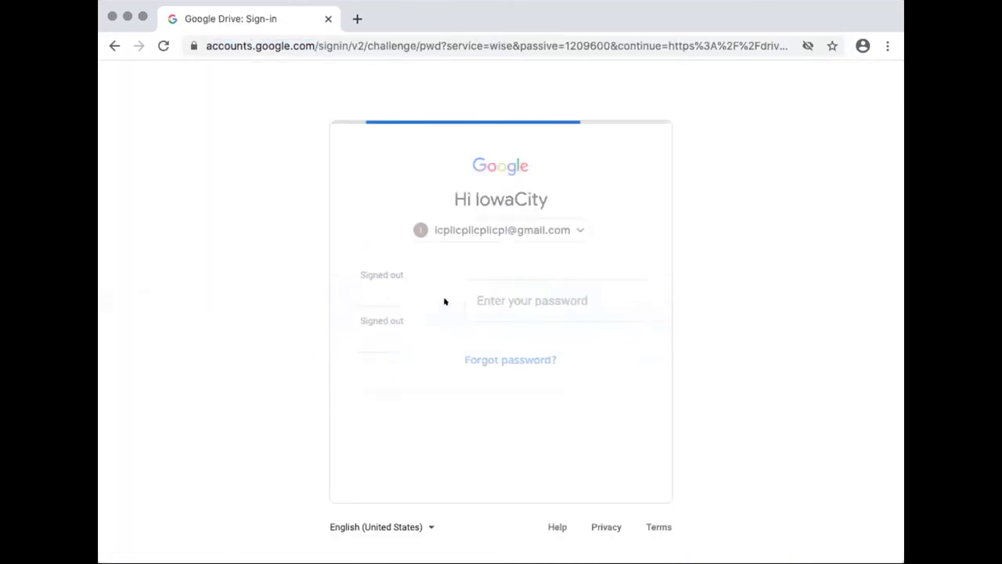
{"action": "type", "text": "•••"}
{"action": "key", "text": "BackSpace"}
{"action": "key", "text": "BackSpace"}
{"action": "key", "text": "BackSpace"}
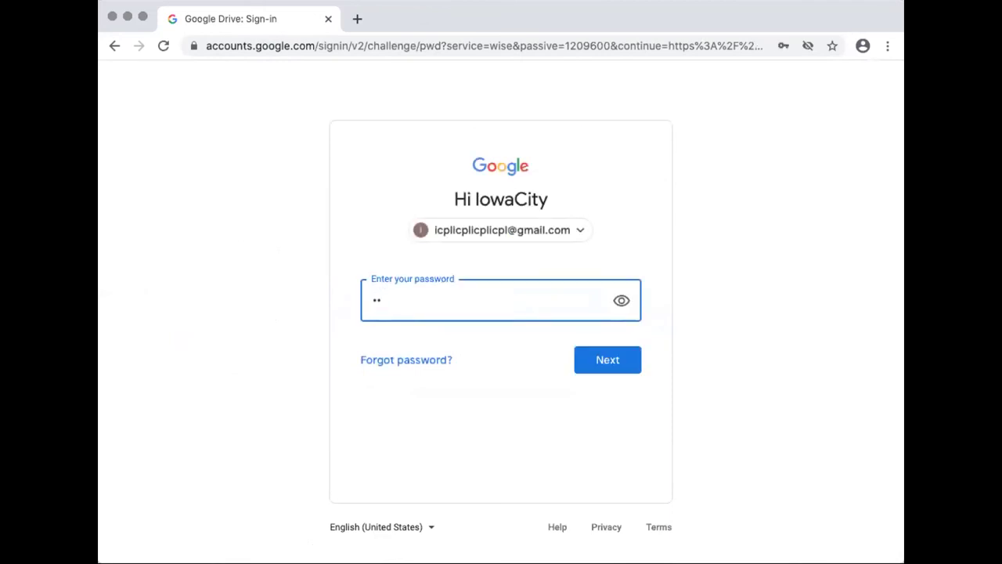
{"action": "type", "text": "••••••••"}
{"action": "left_click", "coordinate": [606, 360]}
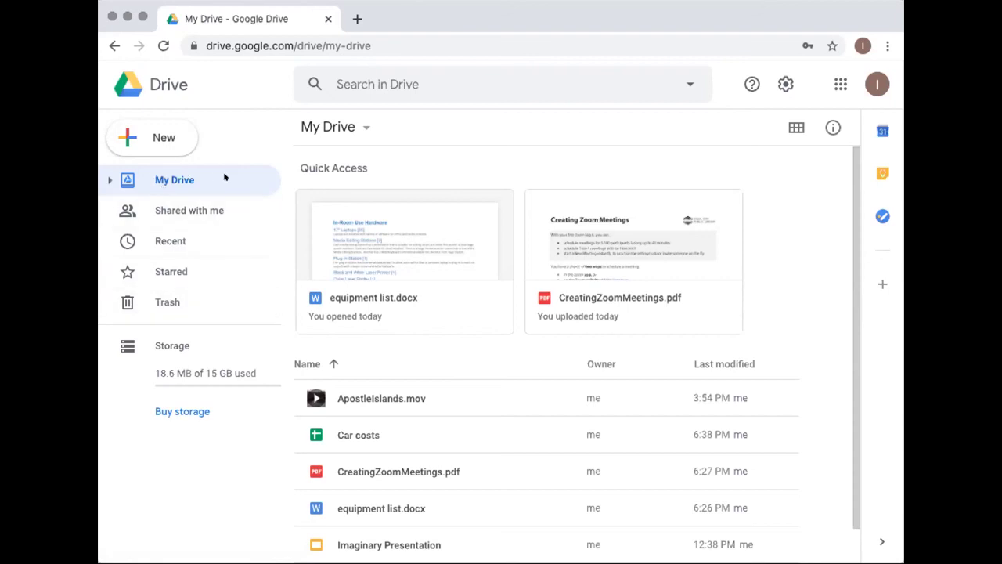
Open the New menu offering Folder, File upload and Google Docs options
{"action": "scroll", "coordinate": [405, 300], "scroll_direction": "down", "scroll_amount": 1}
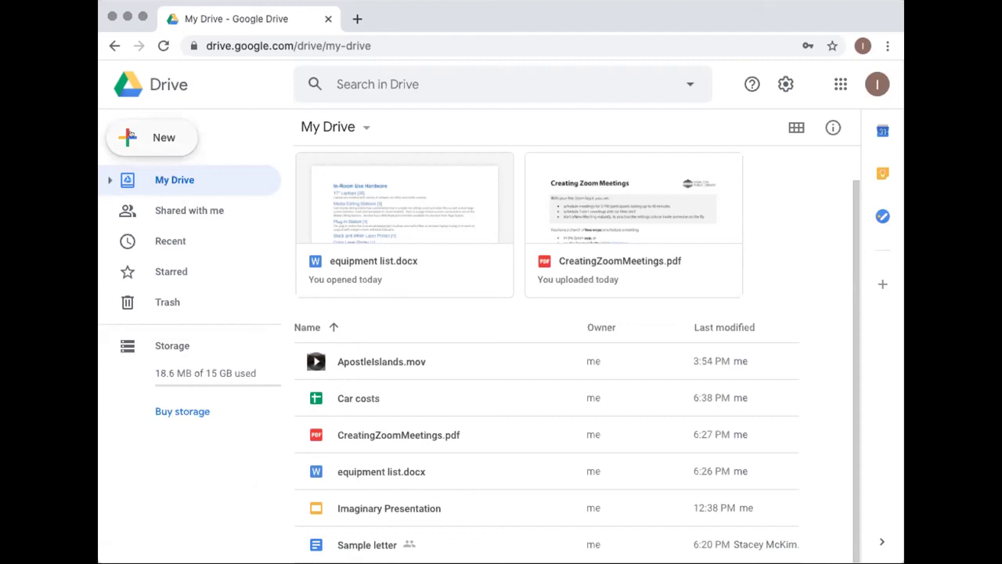
{"action": "left_click", "coordinate": [156, 137]}
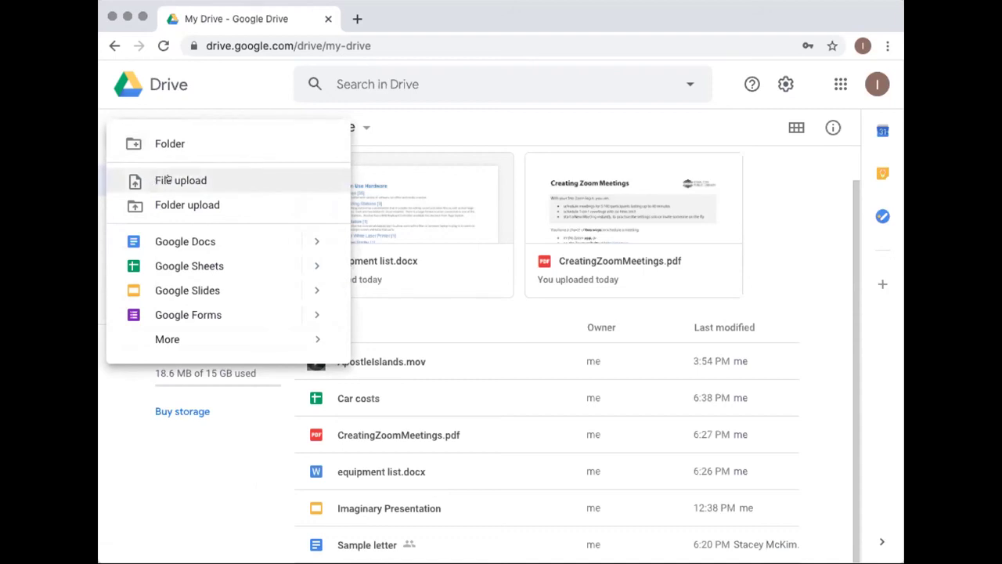
Upload aaa test upload.rtf via File upload and close the upload-complete notice
{"action": "left_click", "coordinate": [168, 180]}
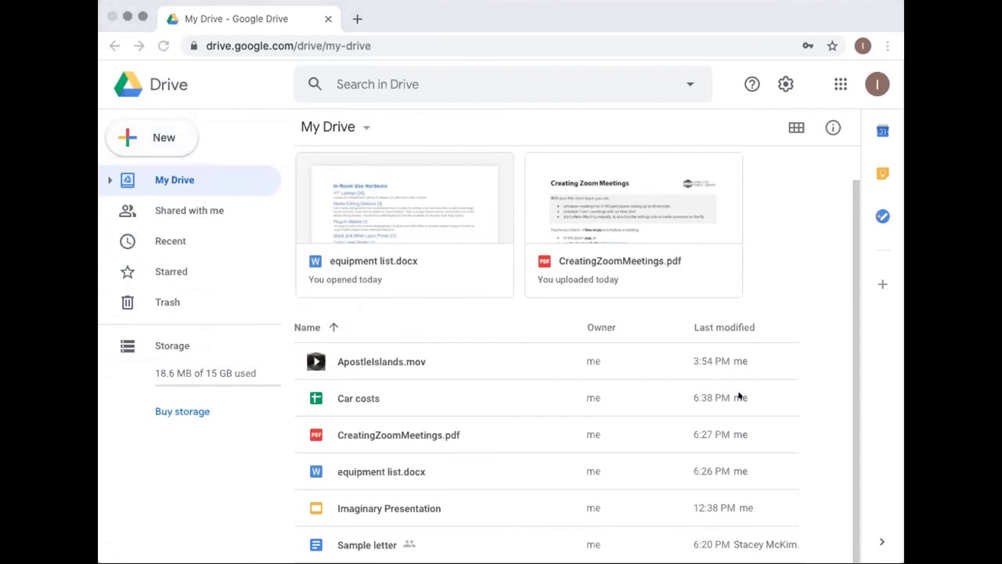
{"action": "key", "text": "Return"}
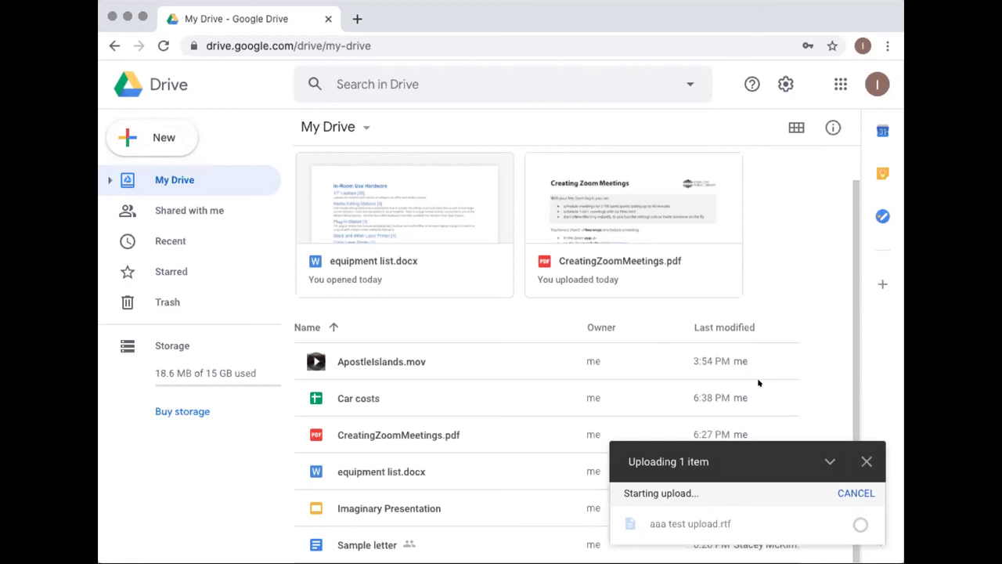
{"action": "mouse_move", "coordinate": [658, 520]}
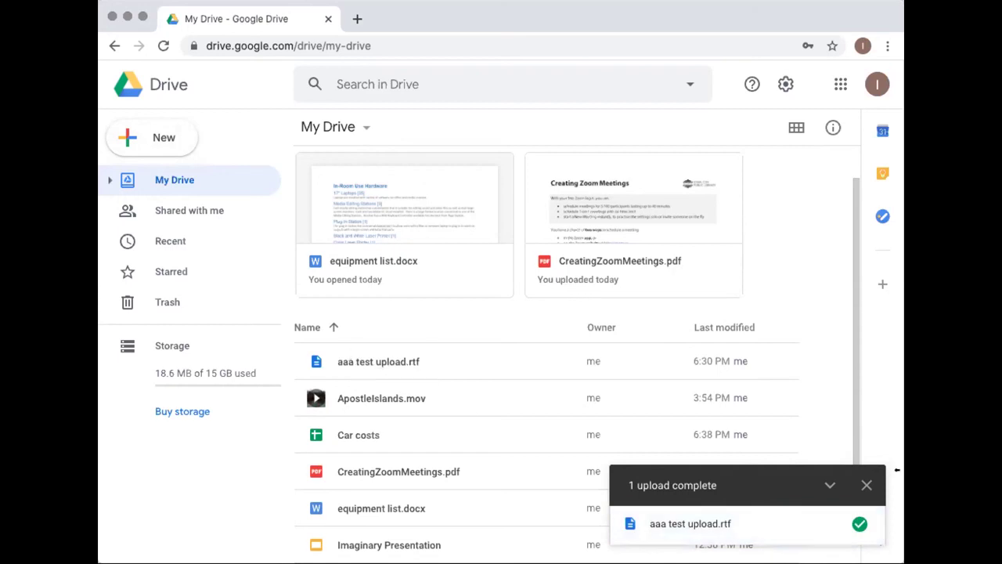
{"action": "left_click", "coordinate": [865, 483]}
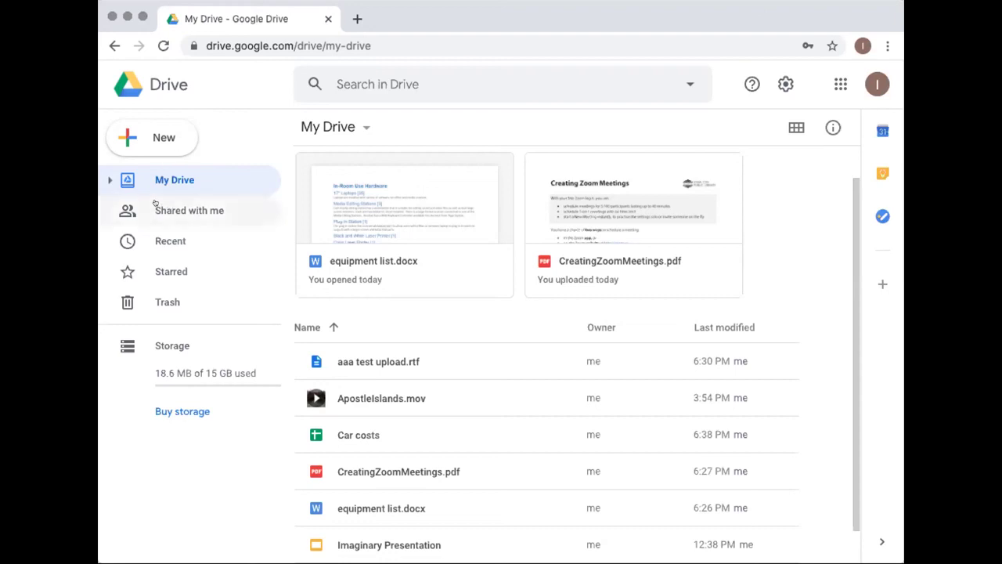
Open the Shared with me page listing How to Spot Fake News and Storm damage.MOV
{"action": "left_click", "coordinate": [176, 210]}
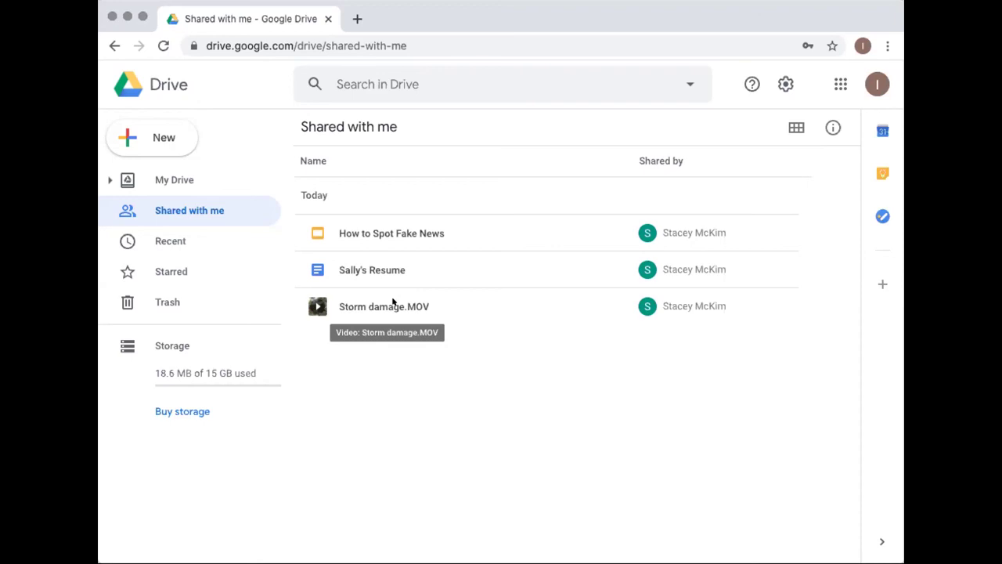
Return to My Drive, where aaa test upload.rtf now appears
{"action": "left_click", "coordinate": [175, 179]}
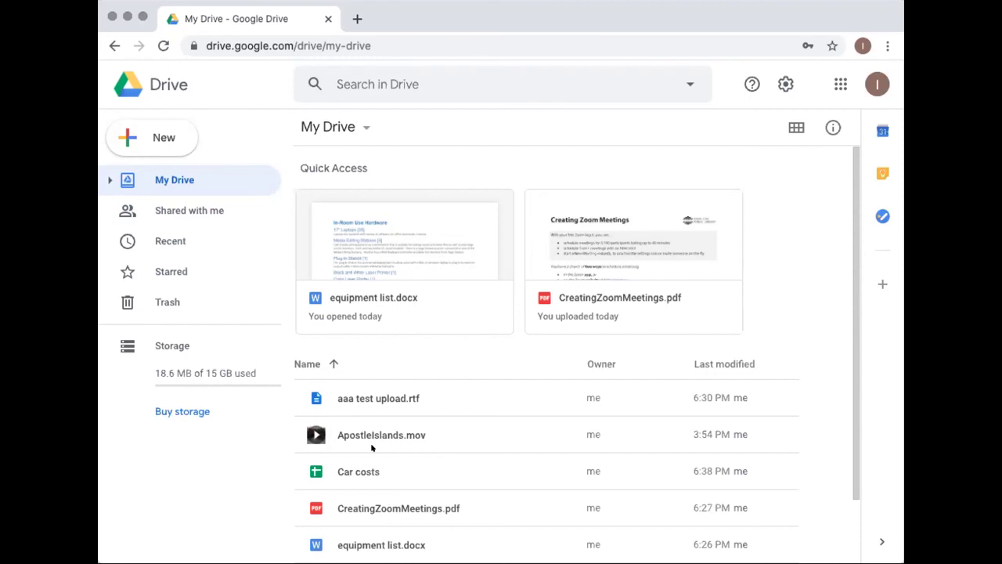
Scroll down the My Drive list to review files such as equipment list.docx
{"action": "scroll", "coordinate": [288, 486], "scroll_direction": "down", "scroll_amount": 1}
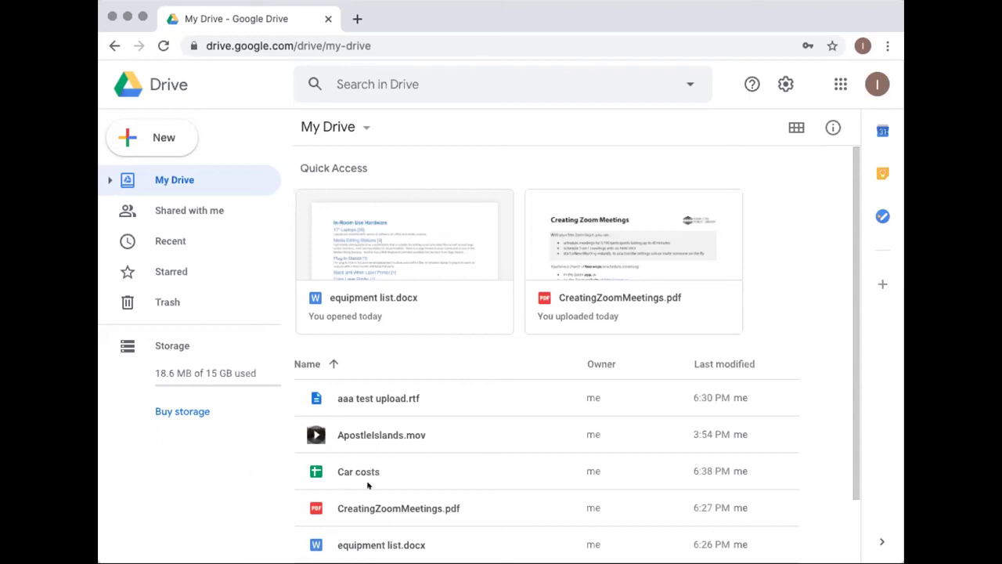
{"action": "scroll", "coordinate": [323, 471], "scroll_direction": "down", "scroll_amount": 1}
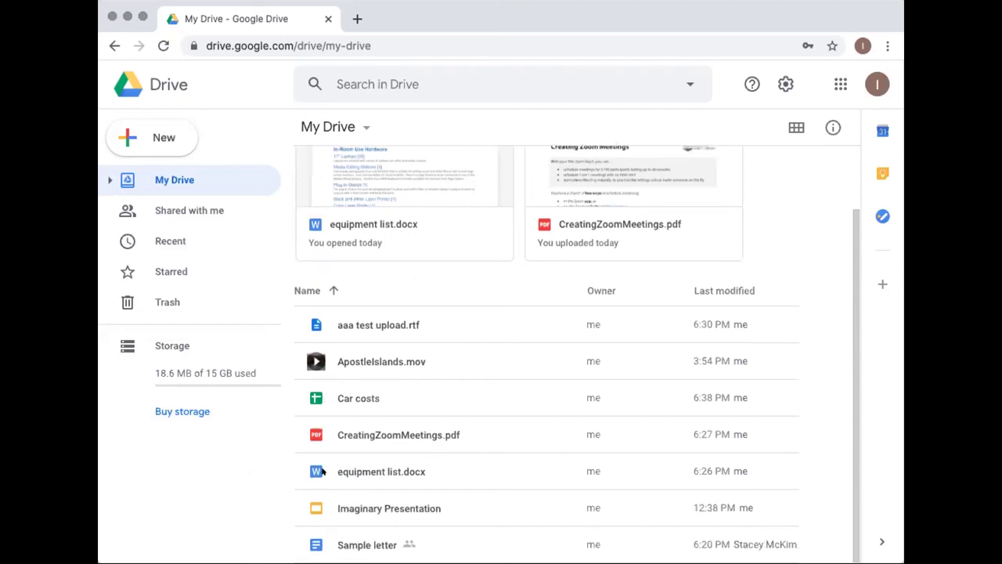
{"action": "left_click", "coordinate": [349, 543]}
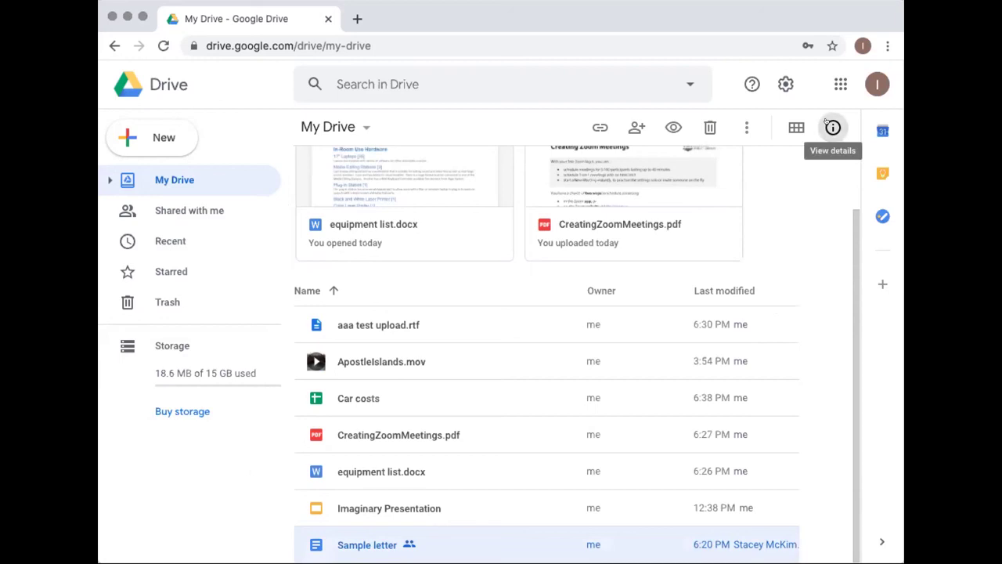
{"action": "left_click", "coordinate": [830, 126]}
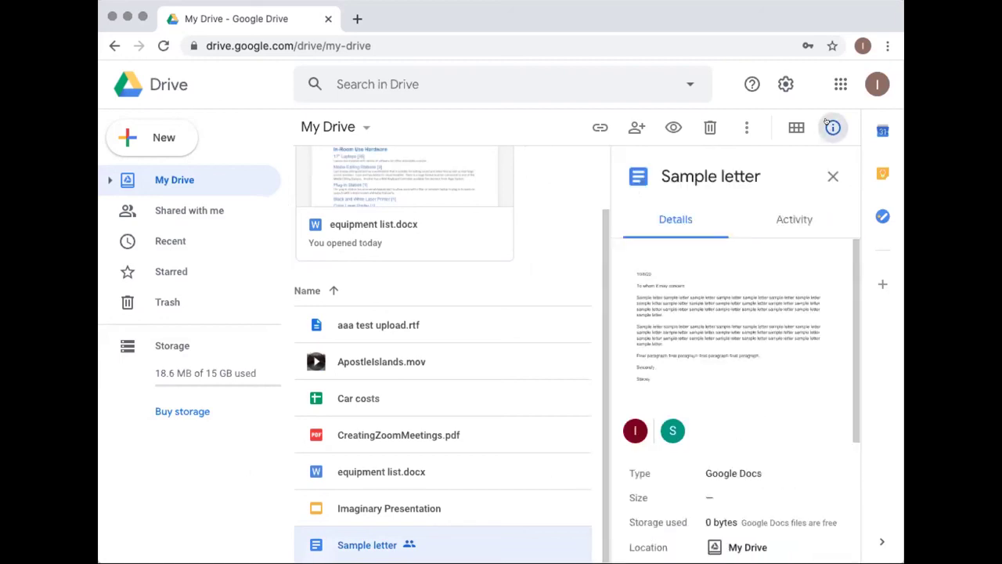
{"action": "left_click", "coordinate": [786, 217]}
{"action": "scroll", "coordinate": [794, 275], "scroll_direction": "down", "scroll_amount": 3}
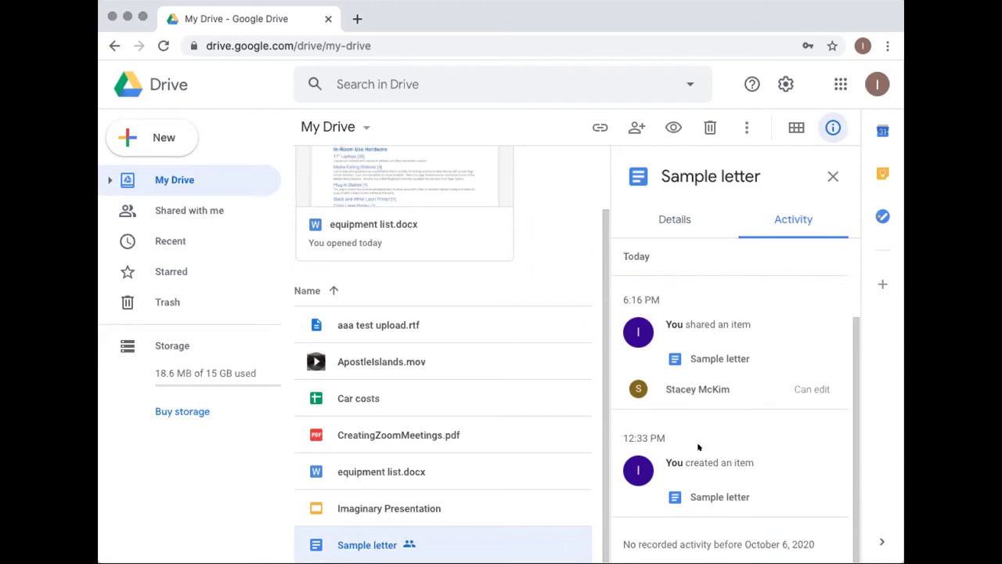
{"action": "scroll", "coordinate": [697, 446], "scroll_direction": "up", "scroll_amount": 1}
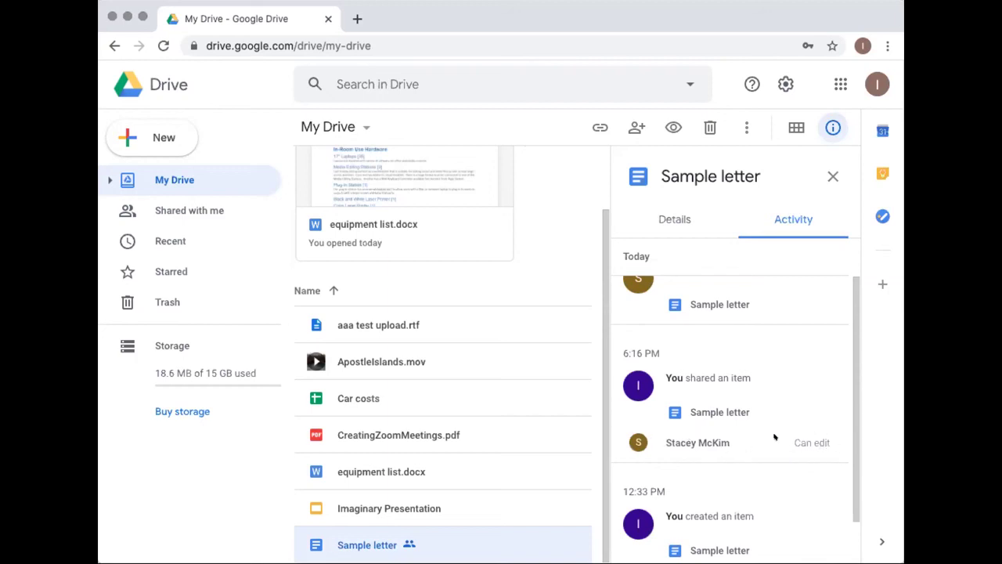
{"action": "scroll", "coordinate": [812, 435], "scroll_direction": "up", "scroll_amount": 2}
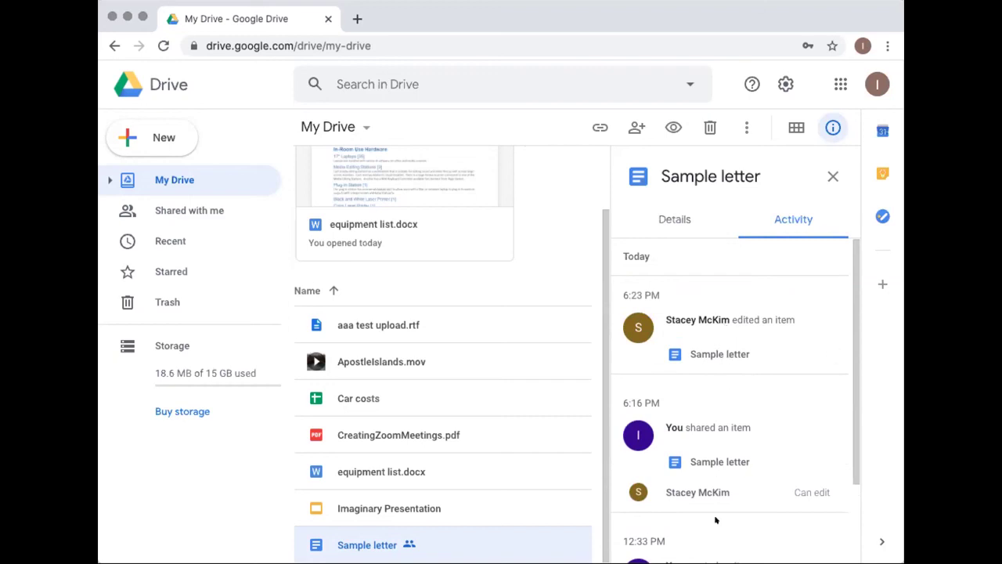
{"action": "left_click", "coordinate": [832, 176]}
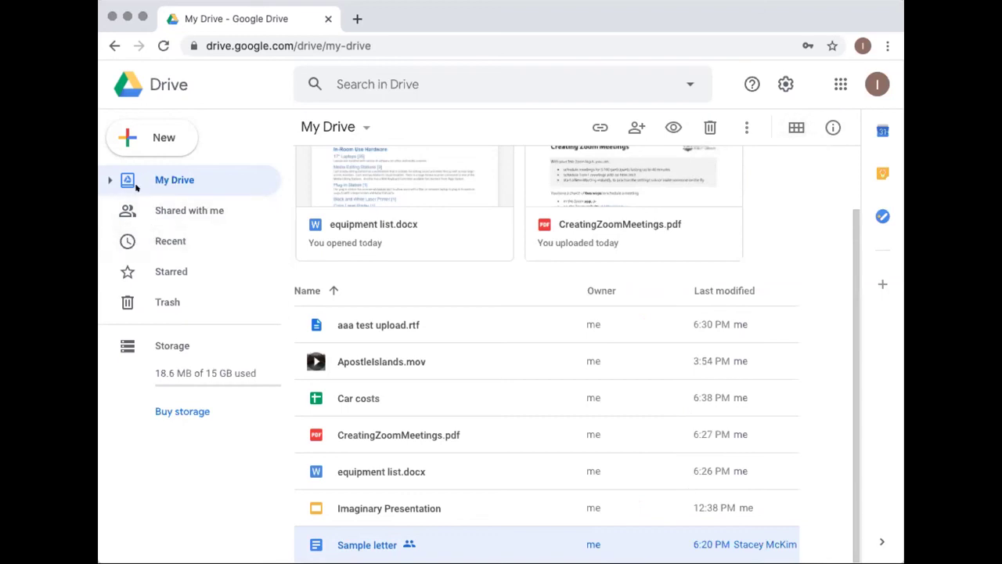
{"action": "left_click", "coordinate": [158, 213]}
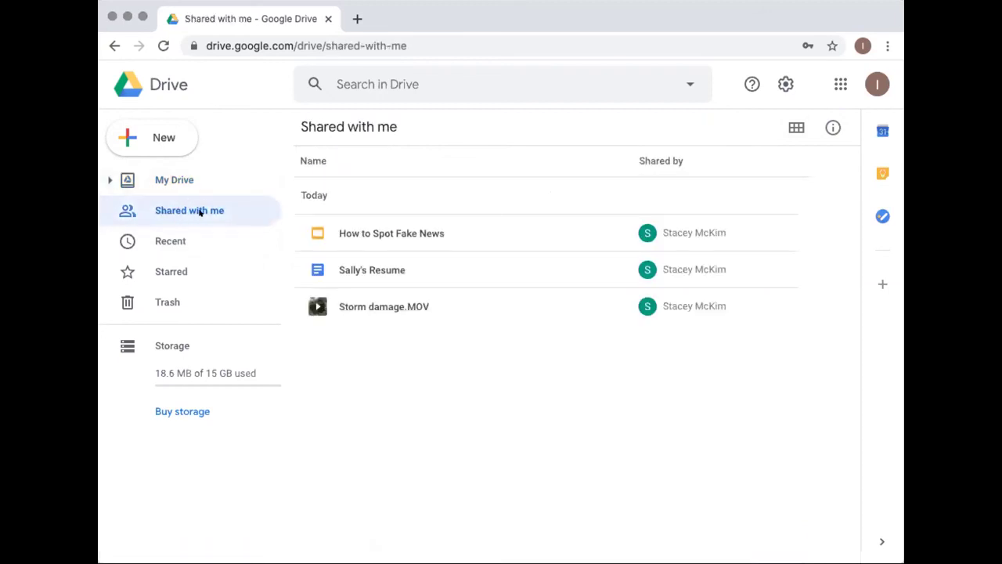
{"action": "left_click", "coordinate": [144, 241]}
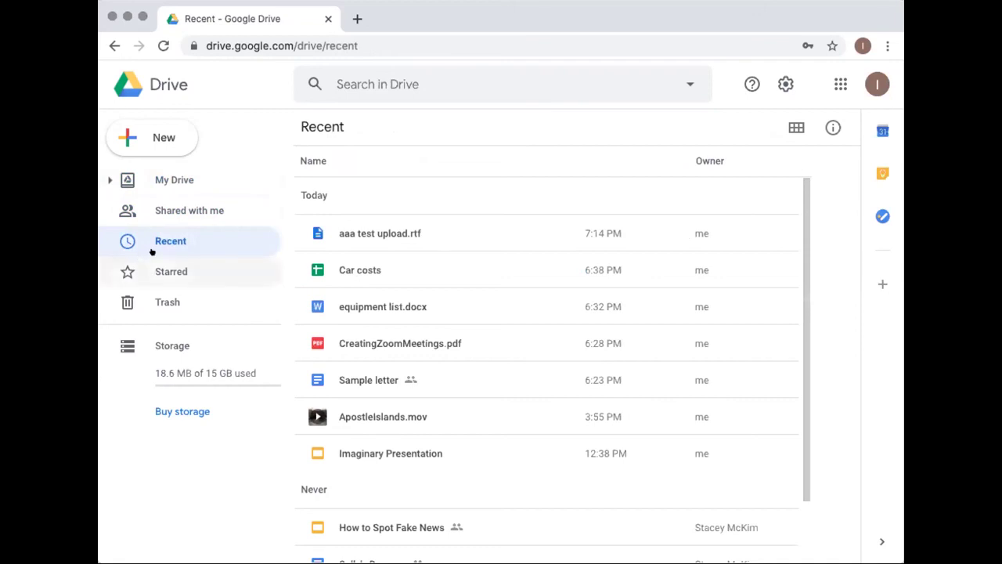
{"action": "left_click", "coordinate": [163, 272]}
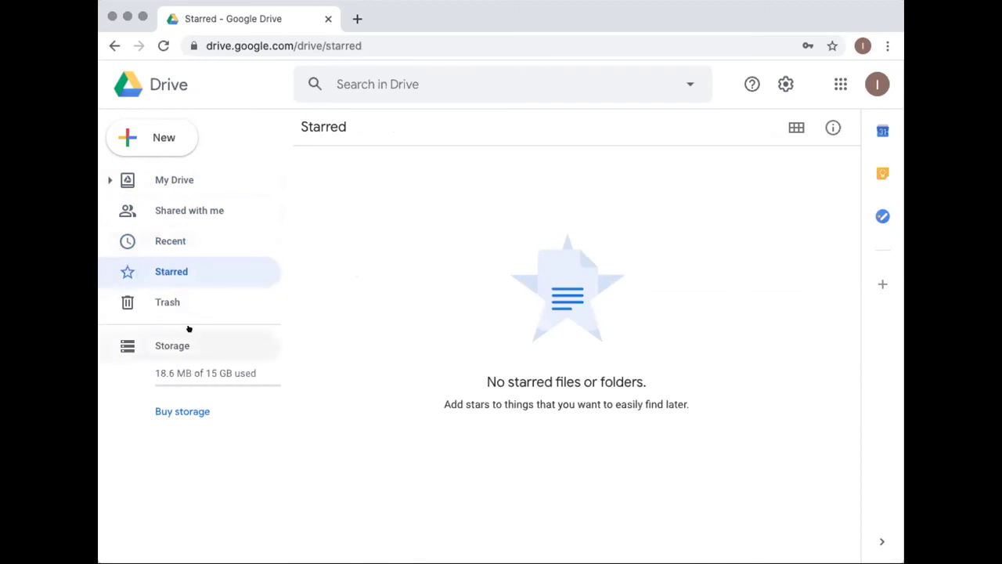
{"action": "left_click", "coordinate": [164, 300]}
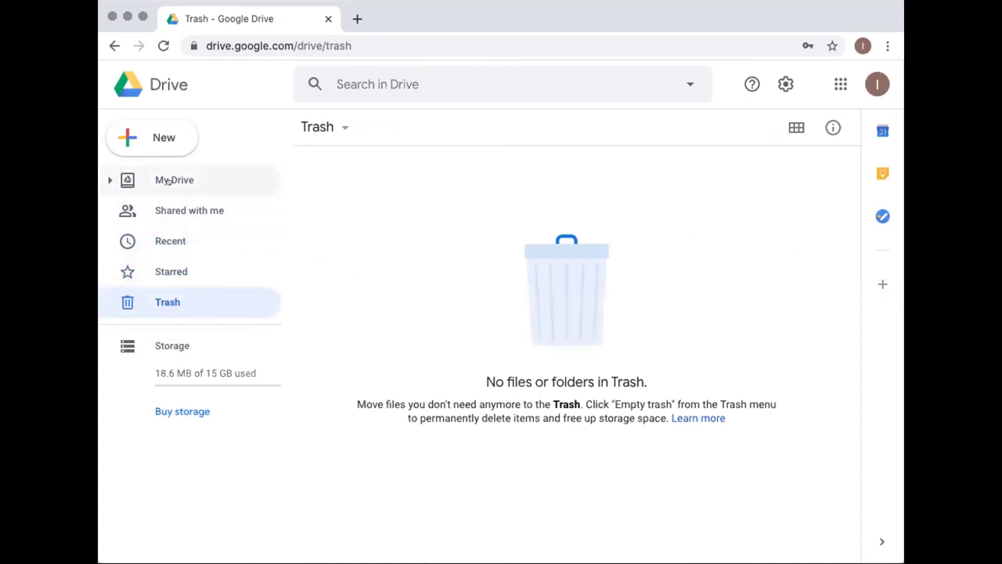
{"action": "left_click", "coordinate": [169, 181]}
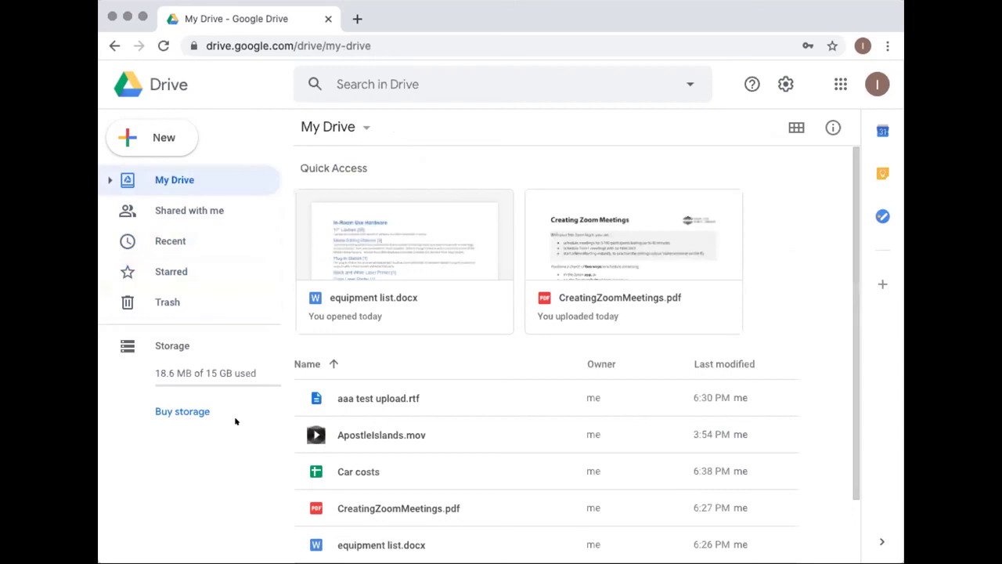
Select aaa test upload.rtf and send it to the trash
{"action": "left_click", "coordinate": [372, 398]}
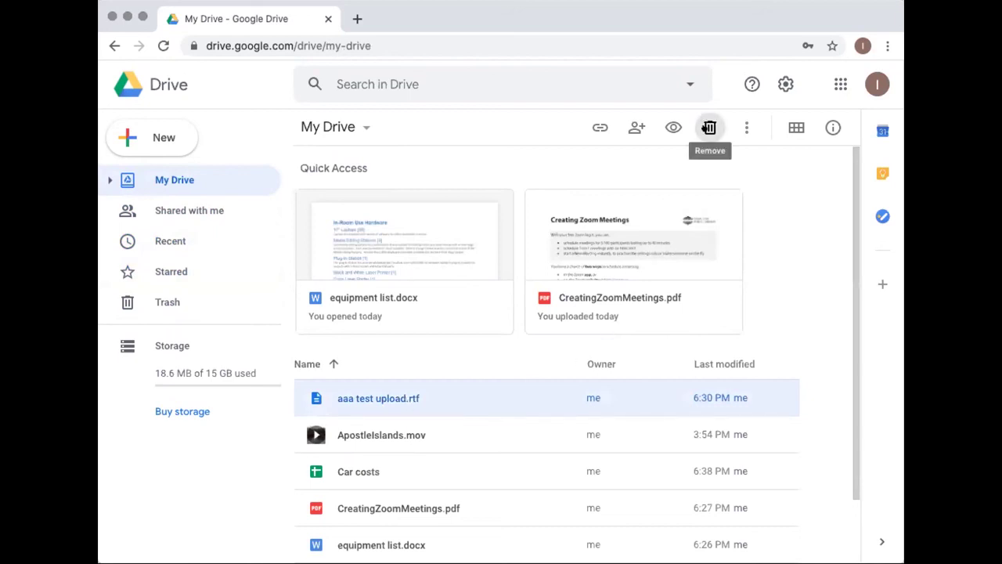
{"action": "left_click", "coordinate": [709, 128]}
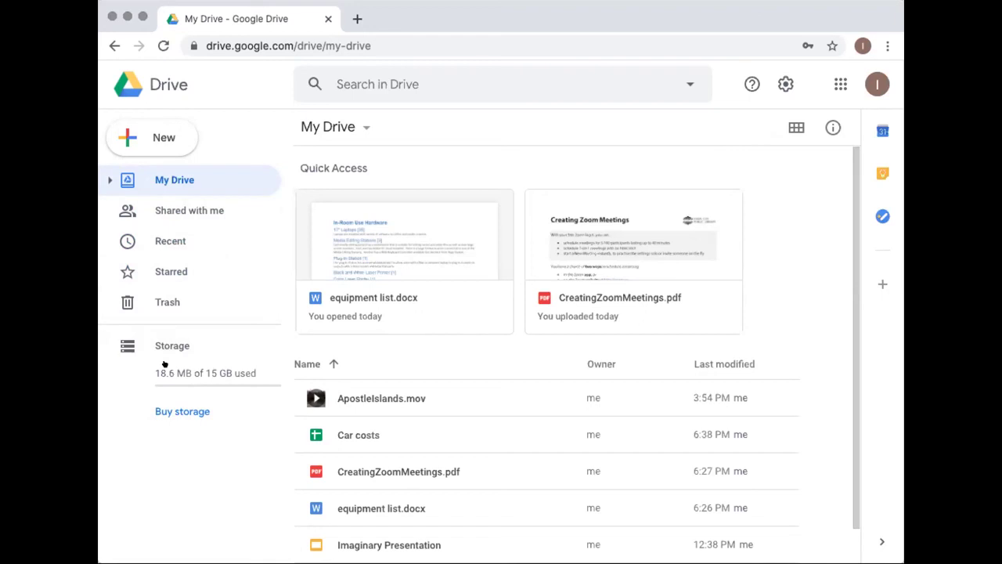
View storage use by file (18.6 MB of 15 GB), leaving ApostleIslands.mov unselected
{"action": "left_click", "coordinate": [162, 374]}
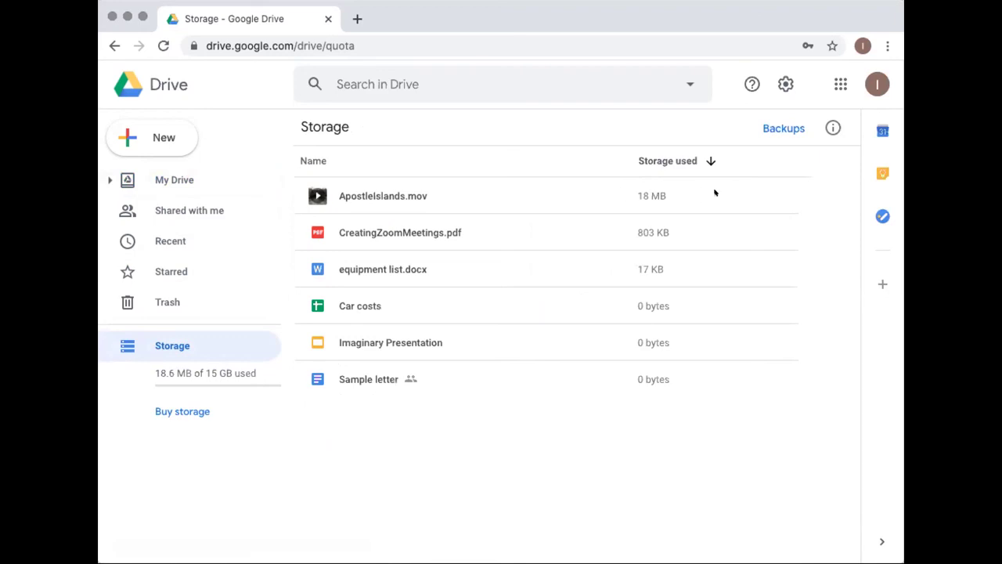
{"action": "left_click", "coordinate": [533, 203]}
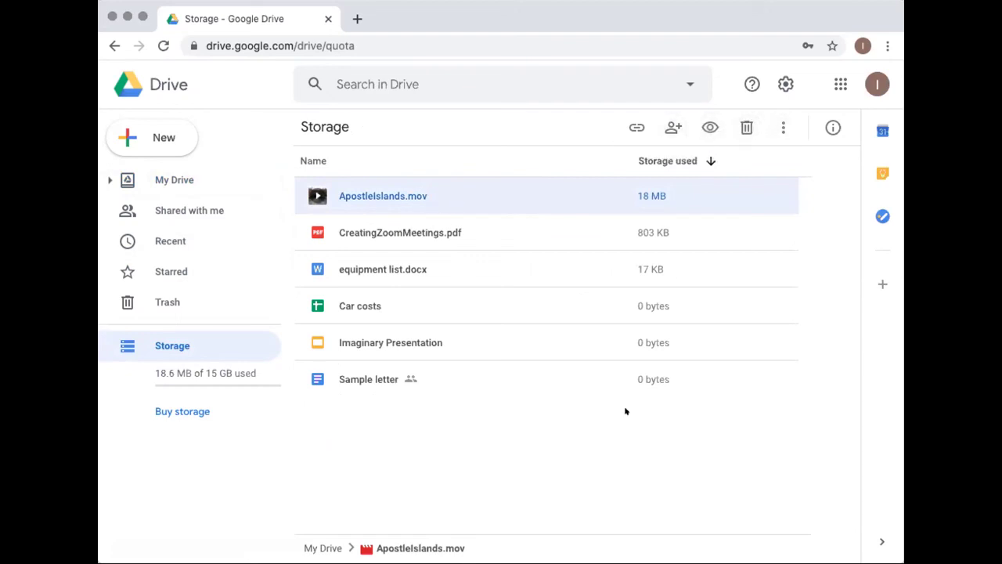
{"action": "left_click", "coordinate": [614, 444]}
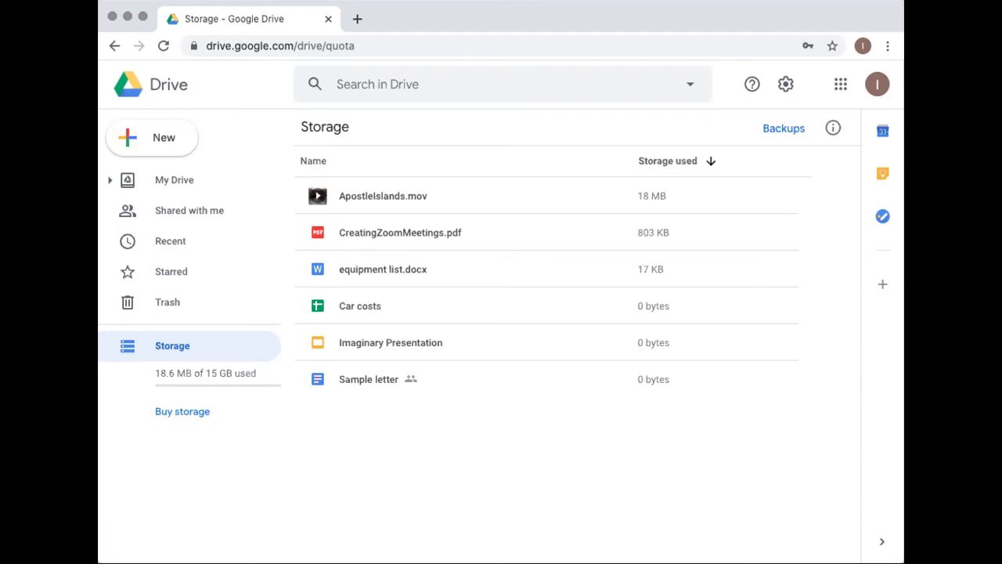
{"action": "left_click", "coordinate": [169, 180]}
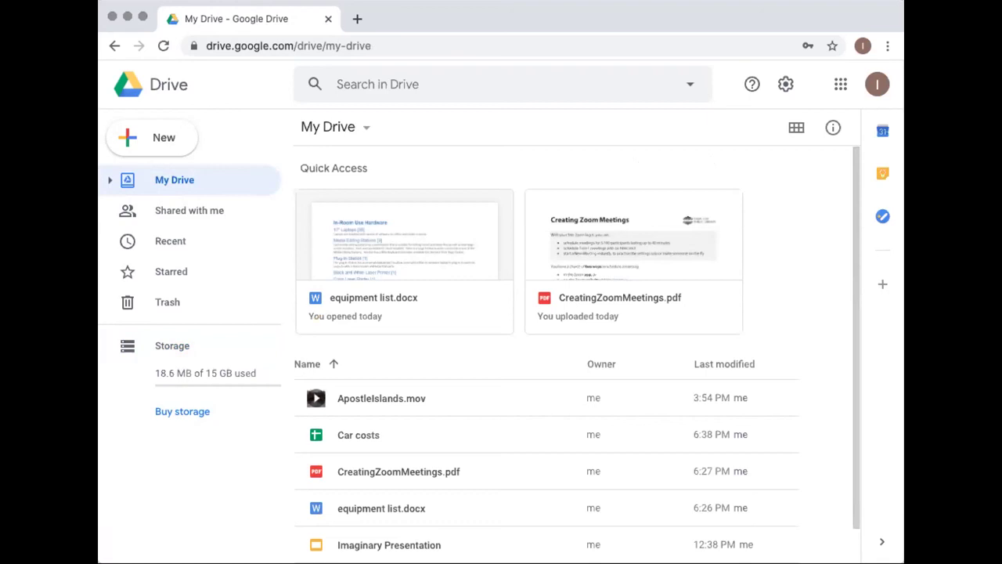
Scroll the My Drive list down and select equipment list.docx
{"action": "scroll", "coordinate": [300, 420], "scroll_direction": "down", "scroll_amount": 2}
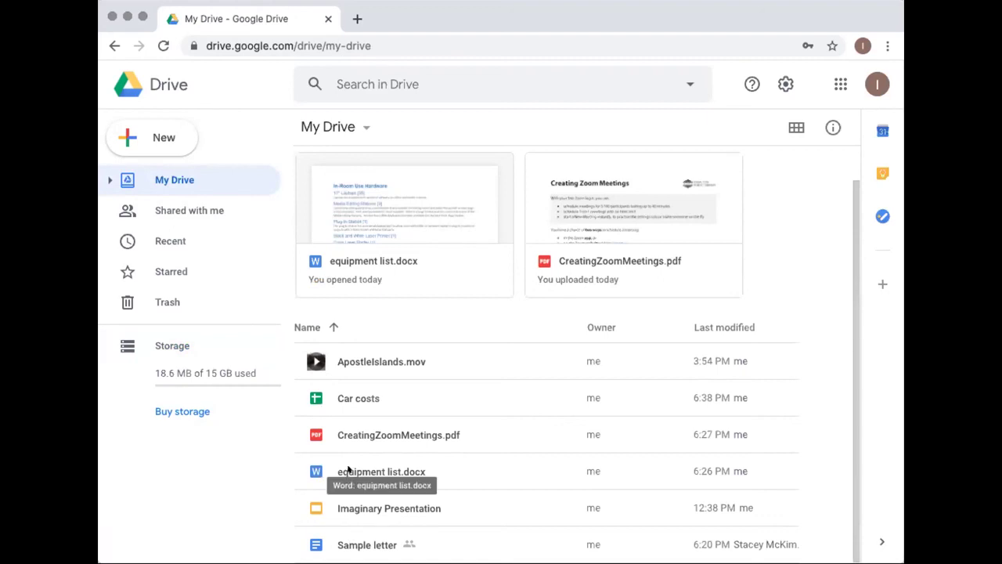
{"action": "left_click", "coordinate": [349, 469]}
Preview equipment list.docx and show the Open with app choices
{"action": "double_click", "coordinate": [348, 469]}
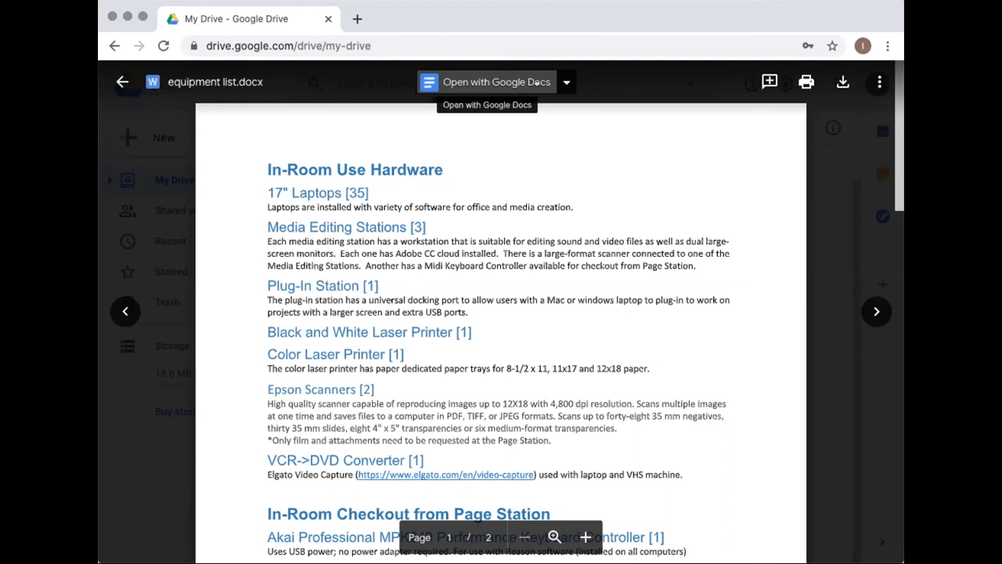
{"action": "left_click", "coordinate": [537, 81]}
{"action": "left_click", "coordinate": [561, 82]}
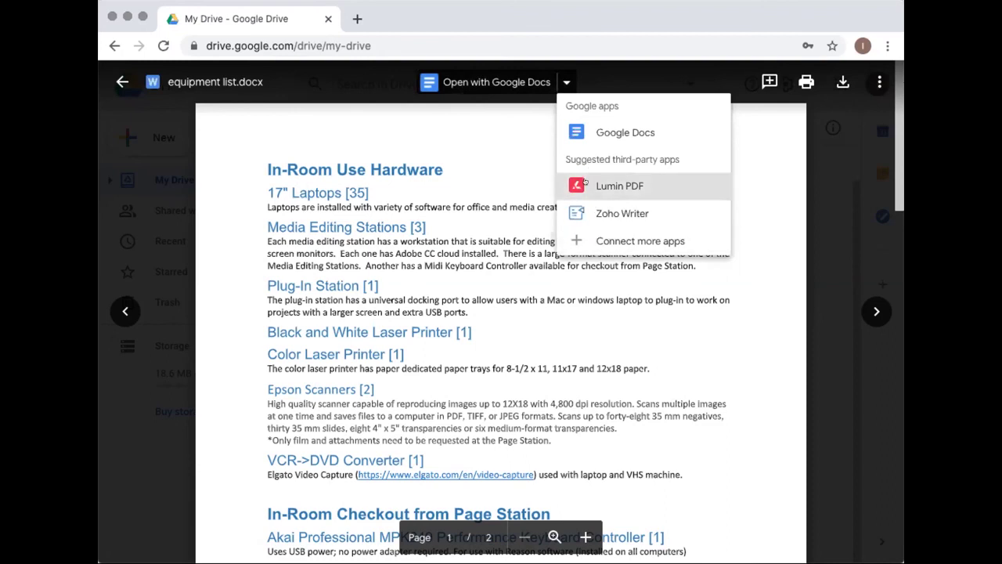
Open equipment list.docx in Google Docs in a new tab
{"action": "left_click", "coordinate": [460, 80]}
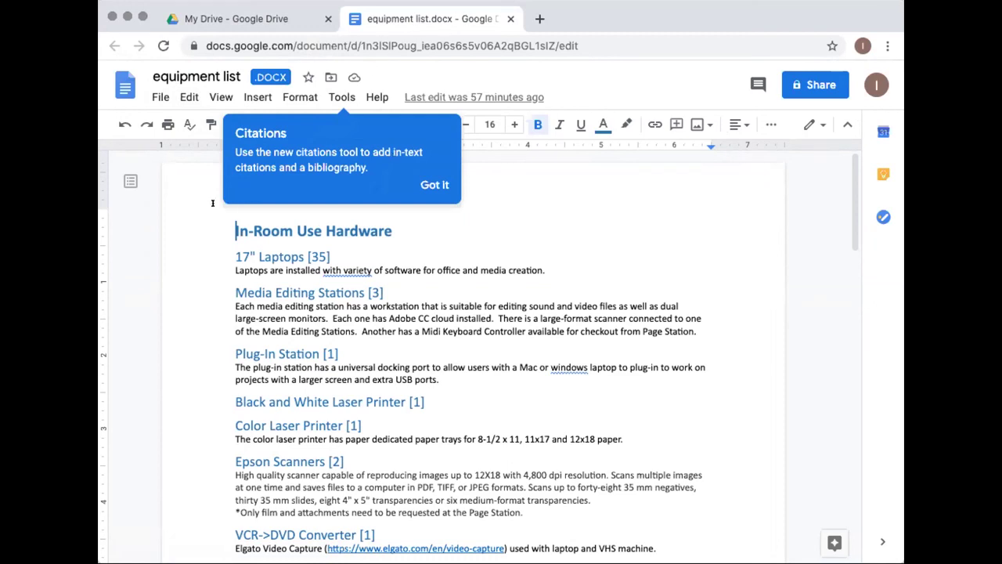
{"action": "left_click", "coordinate": [251, 18]}
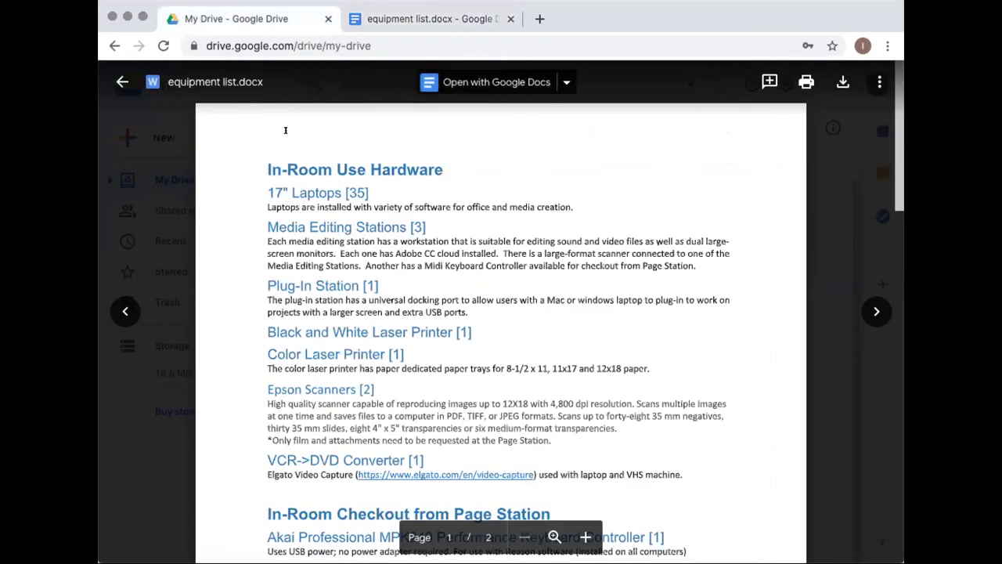
Close the equipment list.docx preview to return to the My Drive list
{"action": "left_click", "coordinate": [122, 81]}
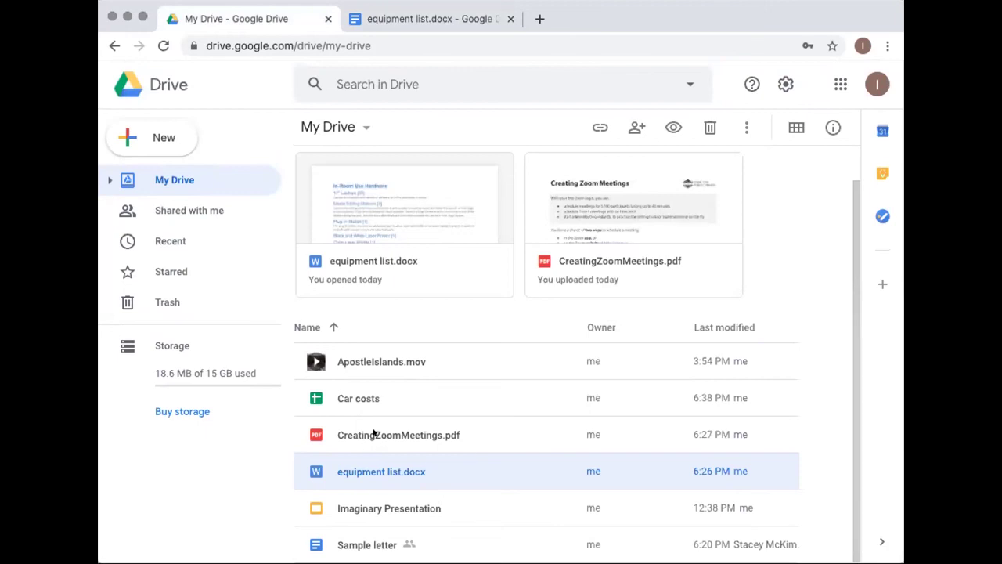
Select CreatingZoomMeetings.pdf, briefly showing its context menu
{"action": "left_click", "coordinate": [360, 436]}
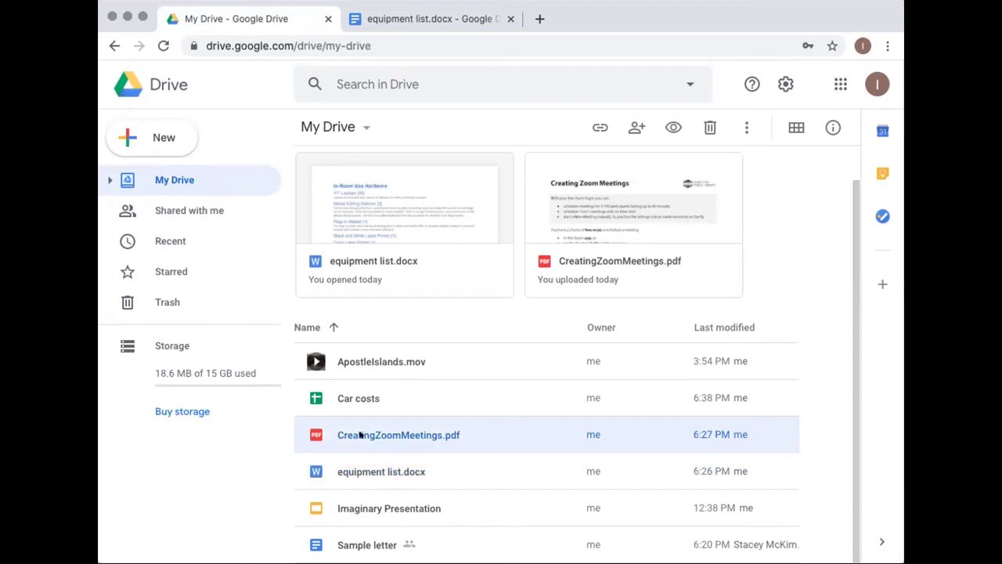
{"action": "right_click", "coordinate": [361, 436]}
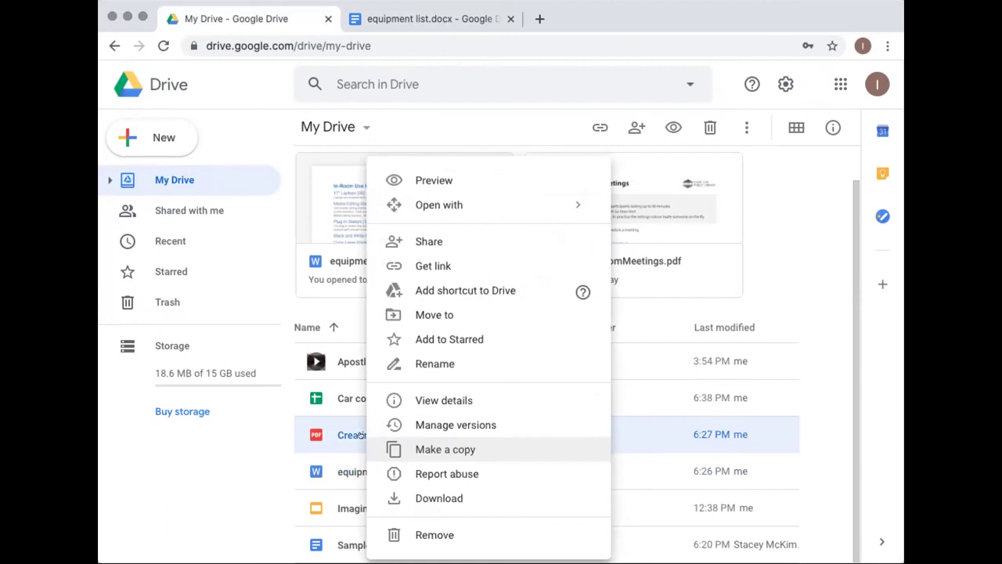
{"action": "left_click", "coordinate": [261, 469]}
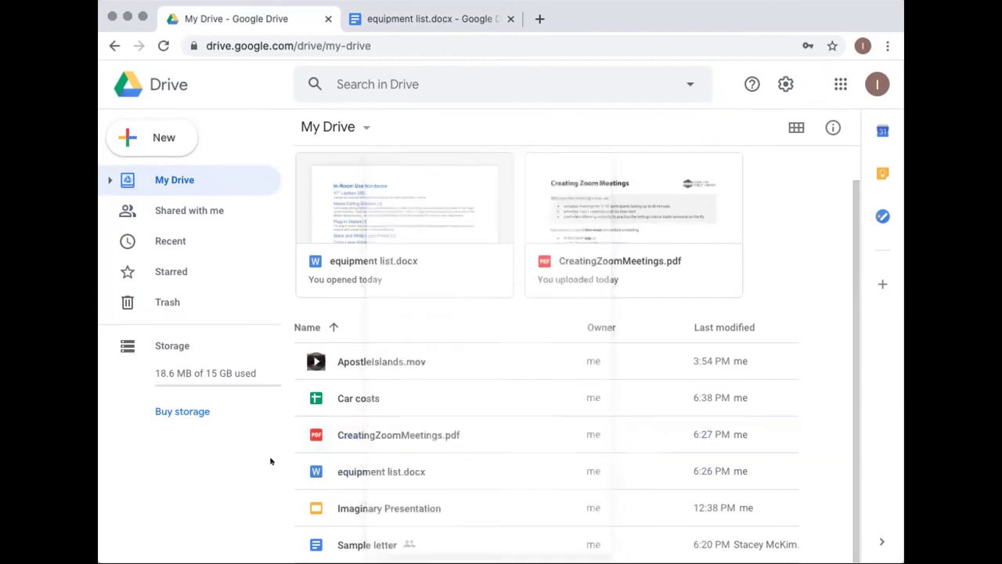
{"action": "left_click", "coordinate": [507, 437]}
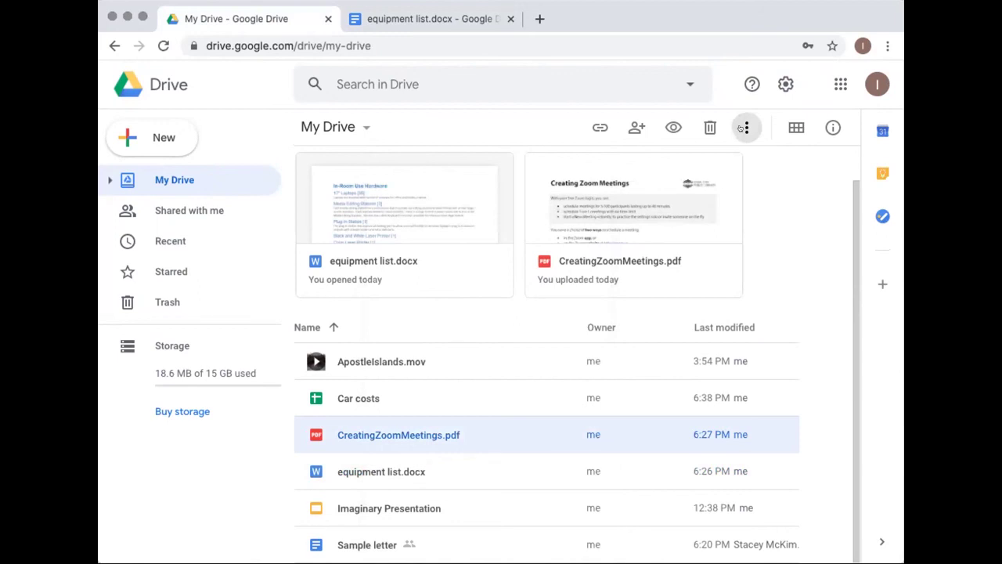
Rename CreatingZoomMeetings.pdf, adding spaces after 'Creating' and 'Zoom'
{"action": "left_click", "coordinate": [741, 129]}
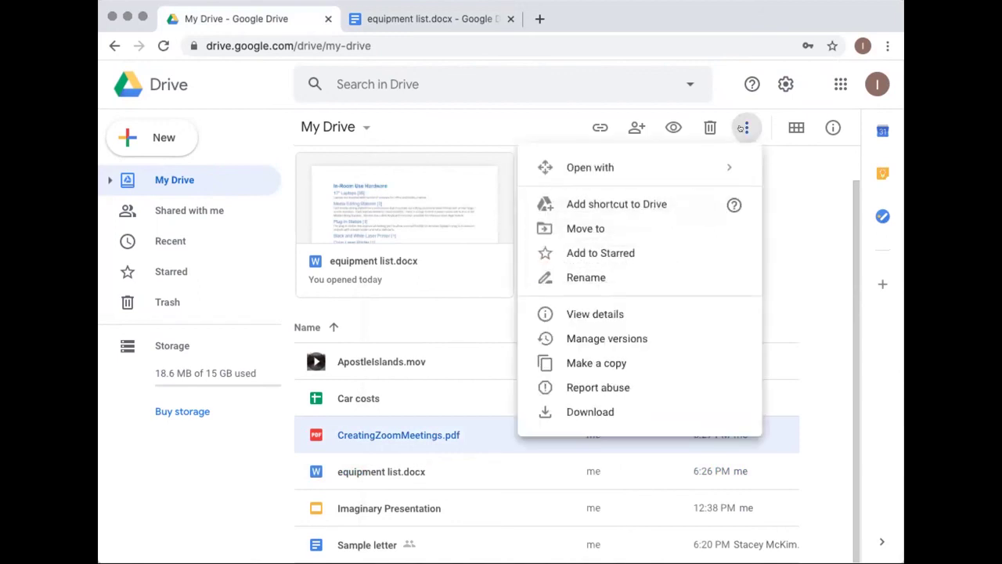
{"action": "left_click", "coordinate": [587, 277]}
{"action": "left_click", "coordinate": [416, 309]}
{"action": "left_click", "coordinate": [442, 308]}
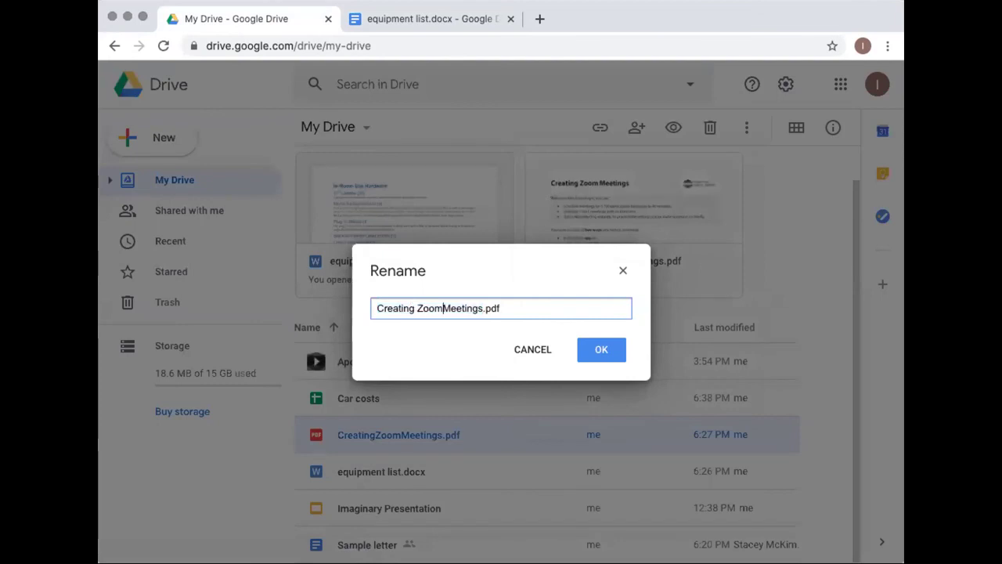
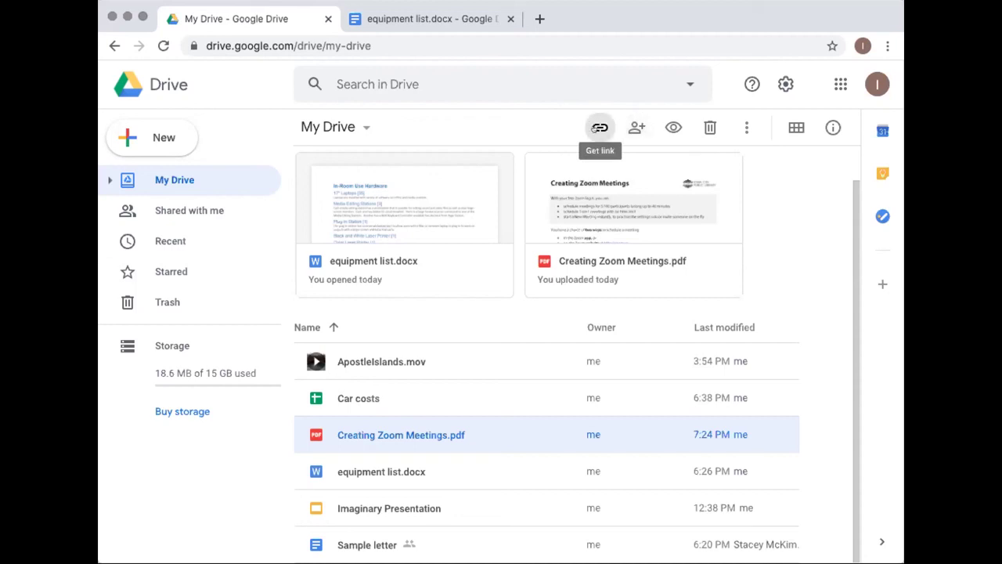
Change Creating Zoom Meetings.pdf link access from Restricted to Anyone with the link
{"action": "left_click", "coordinate": [596, 128]}
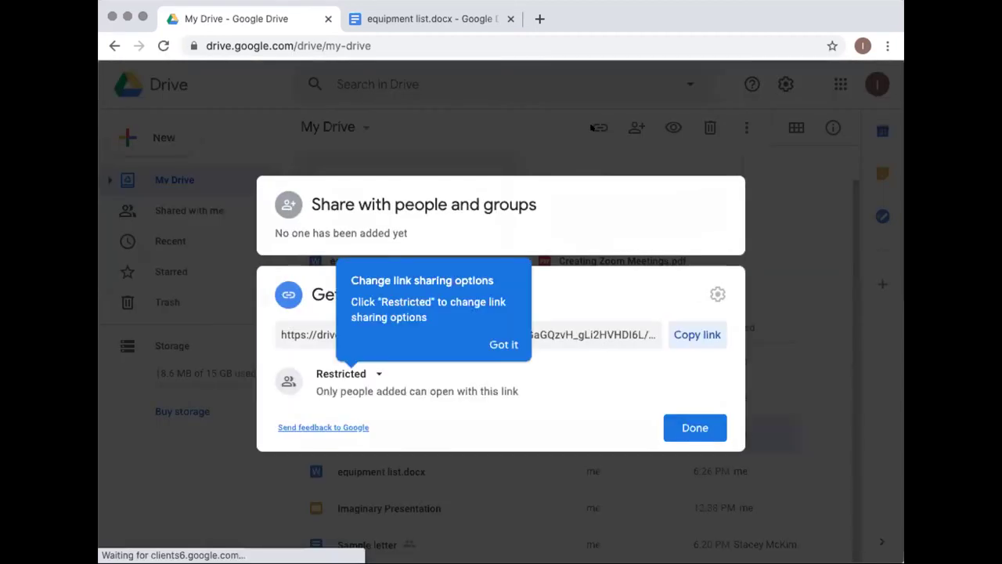
{"action": "left_click", "coordinate": [503, 345]}
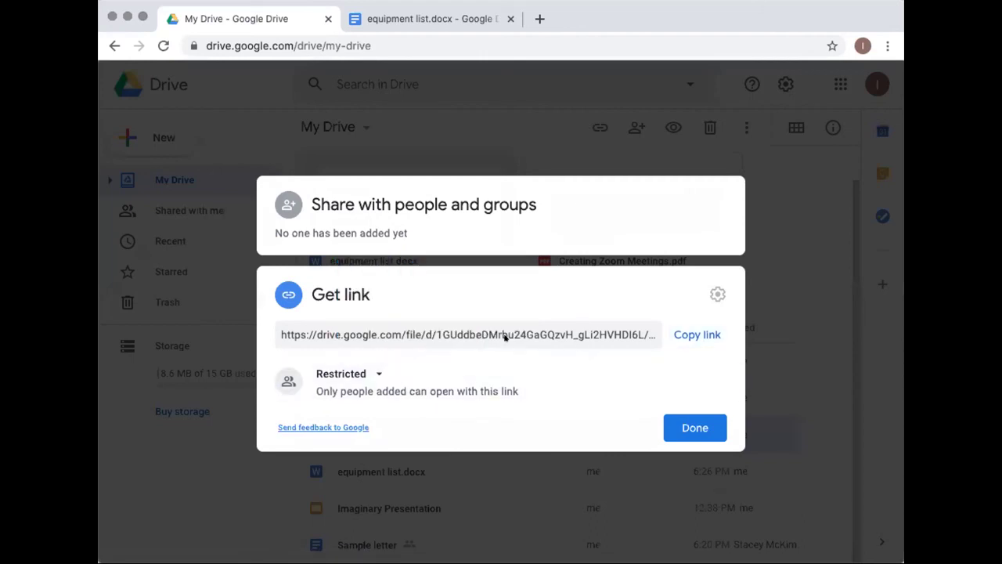
{"action": "left_click", "coordinate": [372, 373]}
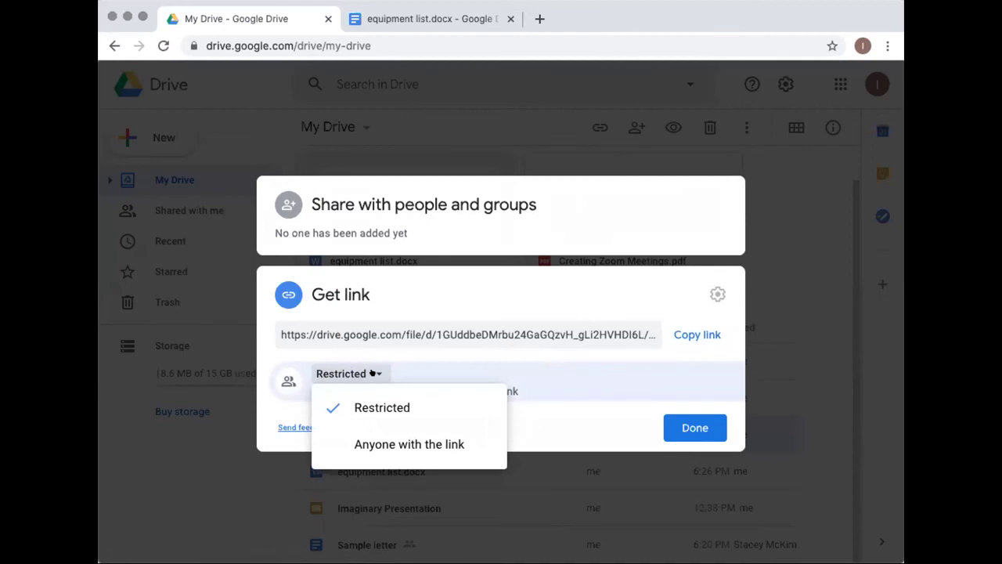
{"action": "left_click", "coordinate": [396, 361]}
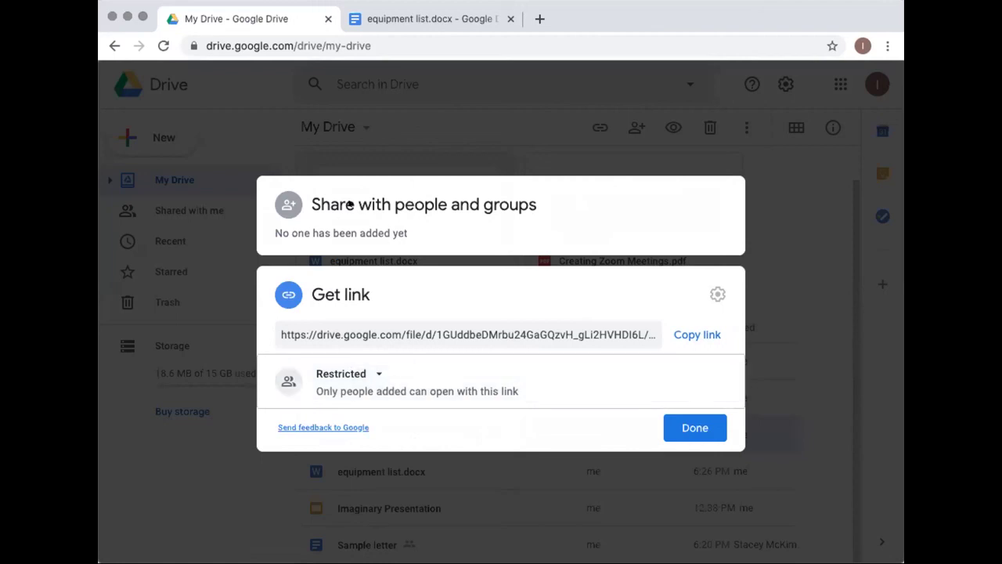
{"action": "left_click", "coordinate": [376, 375]}
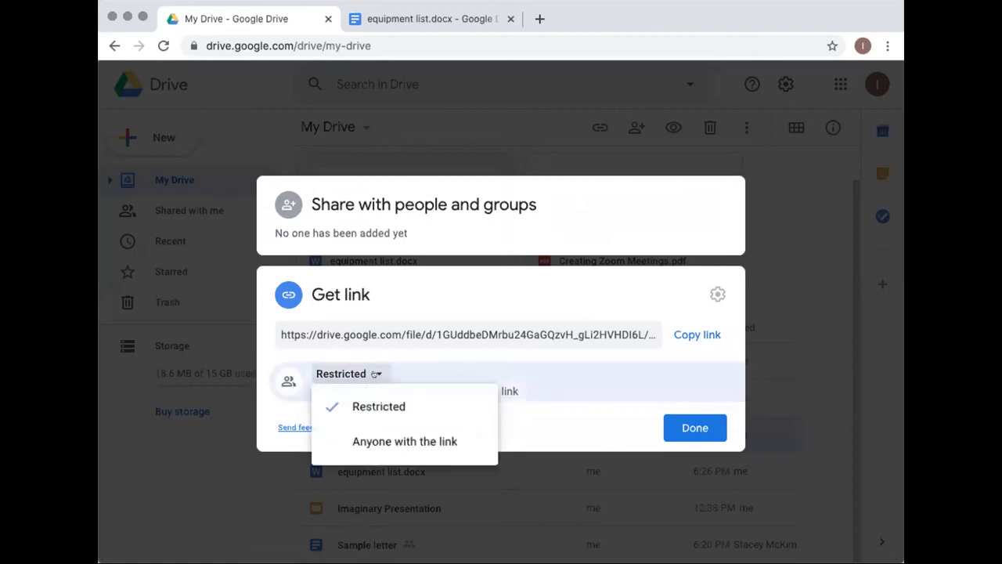
{"action": "left_click", "coordinate": [359, 444]}
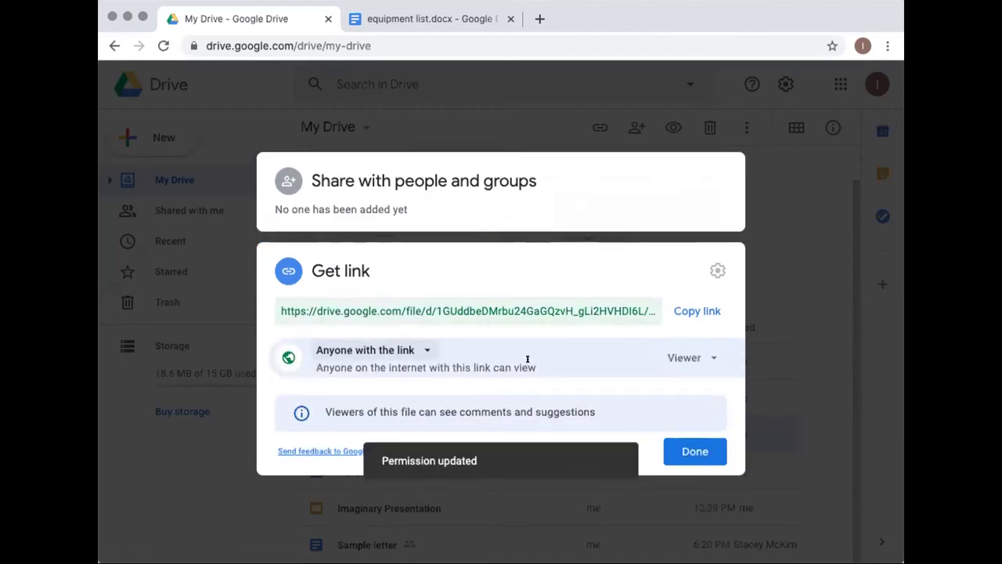
Show the Viewer, Commenter and Editor role choices for link visitors
{"action": "left_click", "coordinate": [699, 357]}
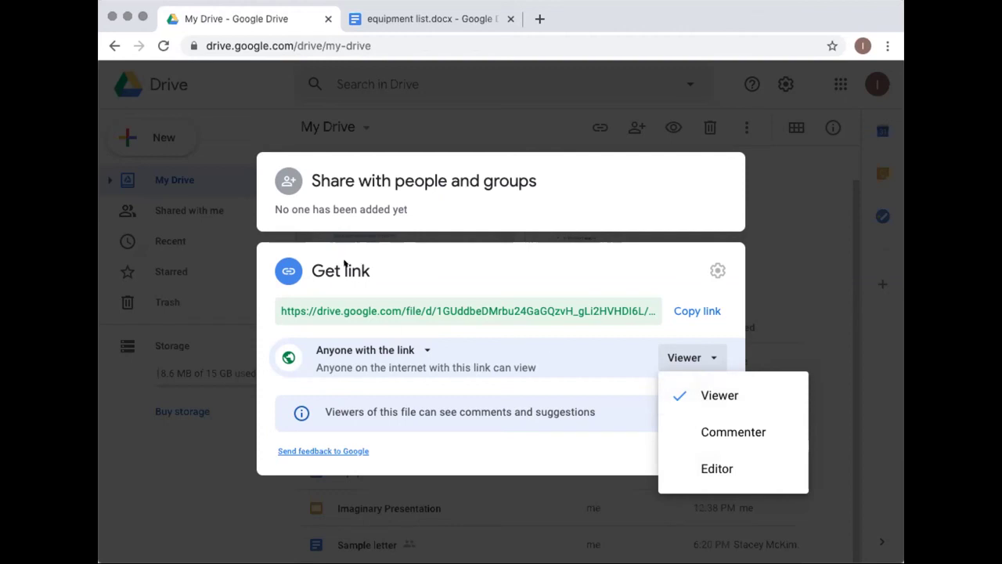
Keep Viewer access, copy the file's link and close the sharing dialog
{"action": "left_click", "coordinate": [708, 389]}
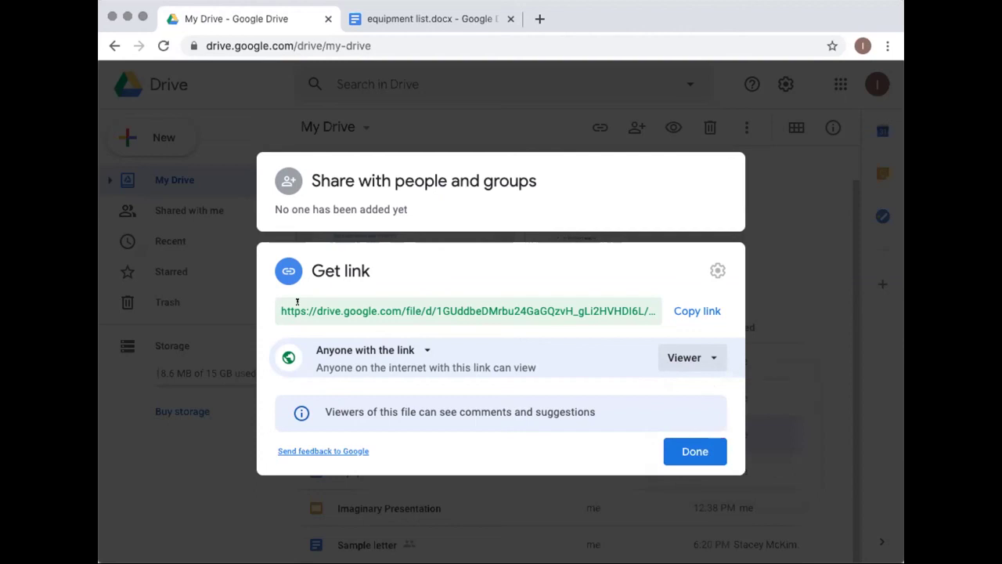
{"action": "left_click", "coordinate": [708, 354]}
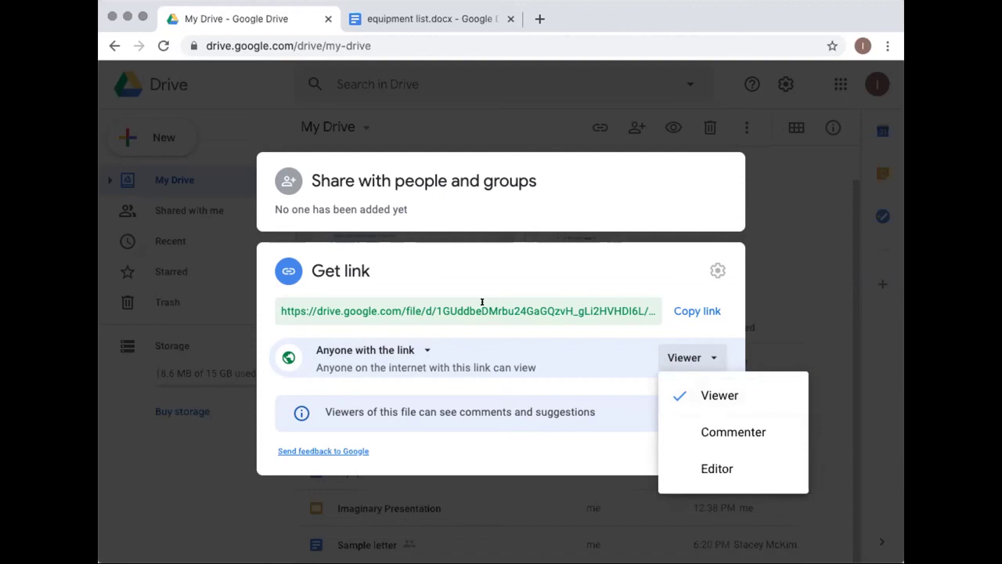
{"action": "left_click", "coordinate": [628, 266]}
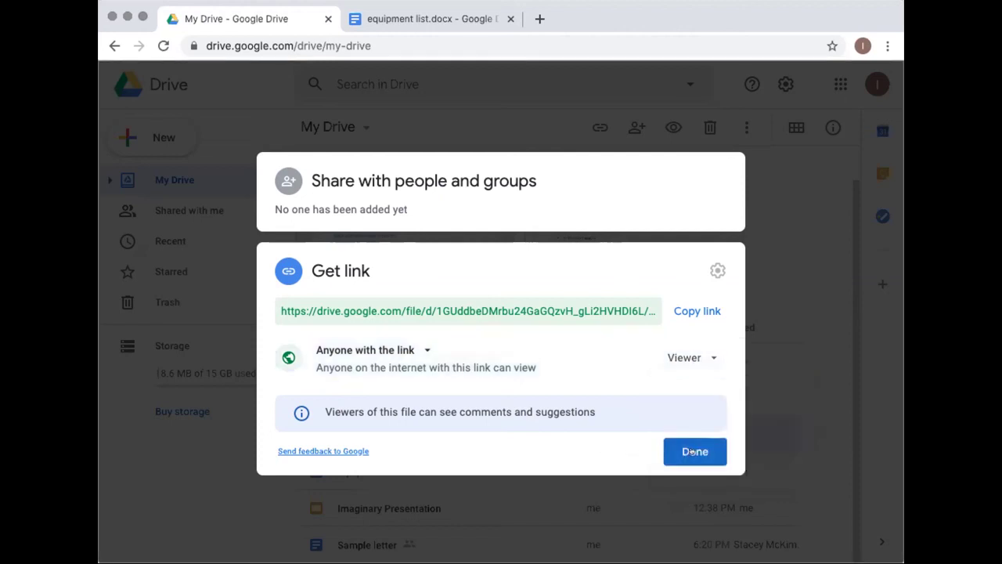
{"action": "left_click", "coordinate": [693, 311]}
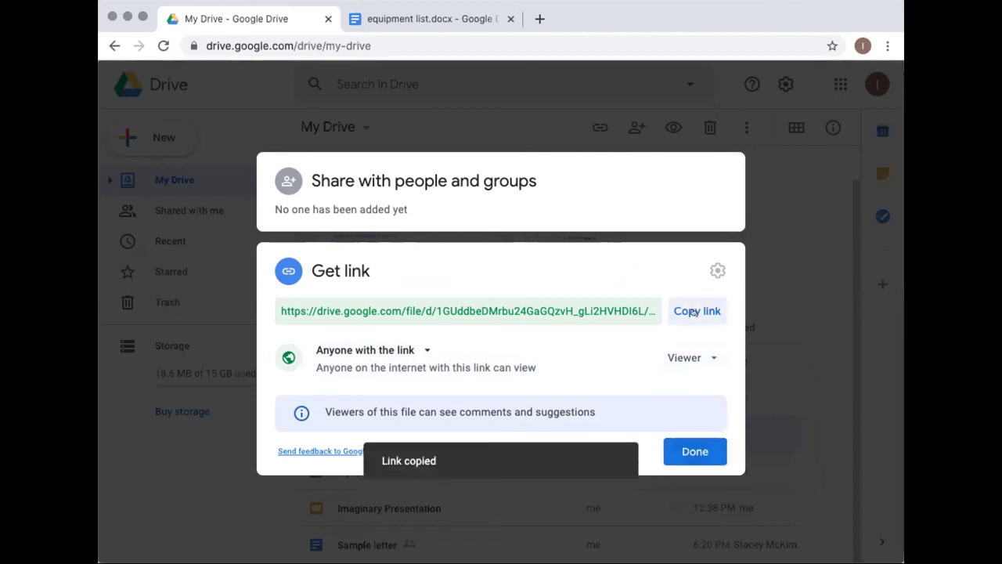
{"action": "left_click", "coordinate": [690, 452]}
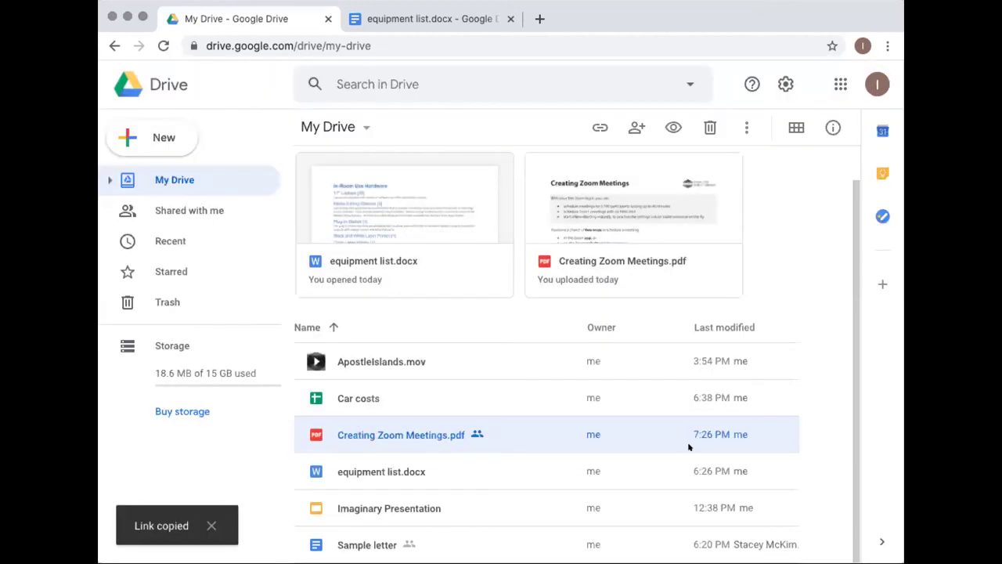
Go to mail.google.com in a new tab and open the Hello email
{"action": "left_click", "coordinate": [540, 19]}
{"action": "type", "text": "mail."}
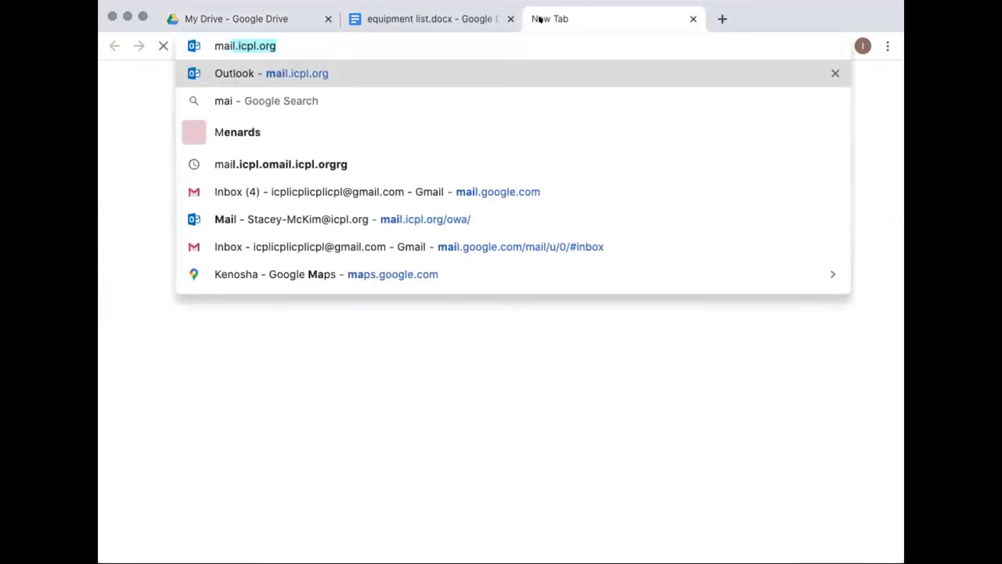
{"action": "type", "text": "google."}
{"action": "key", "text": "Return"}
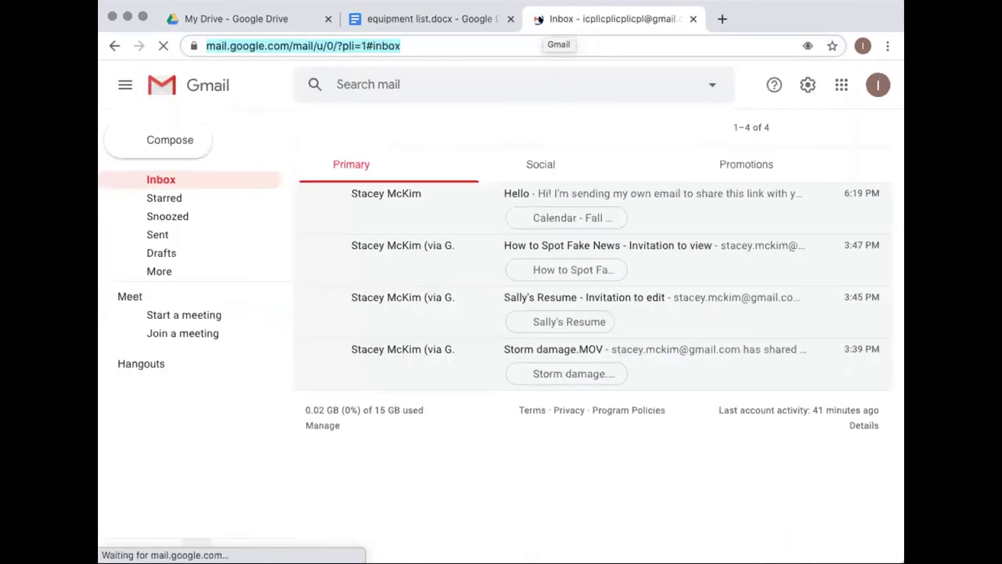
{"action": "left_click", "coordinate": [646, 193]}
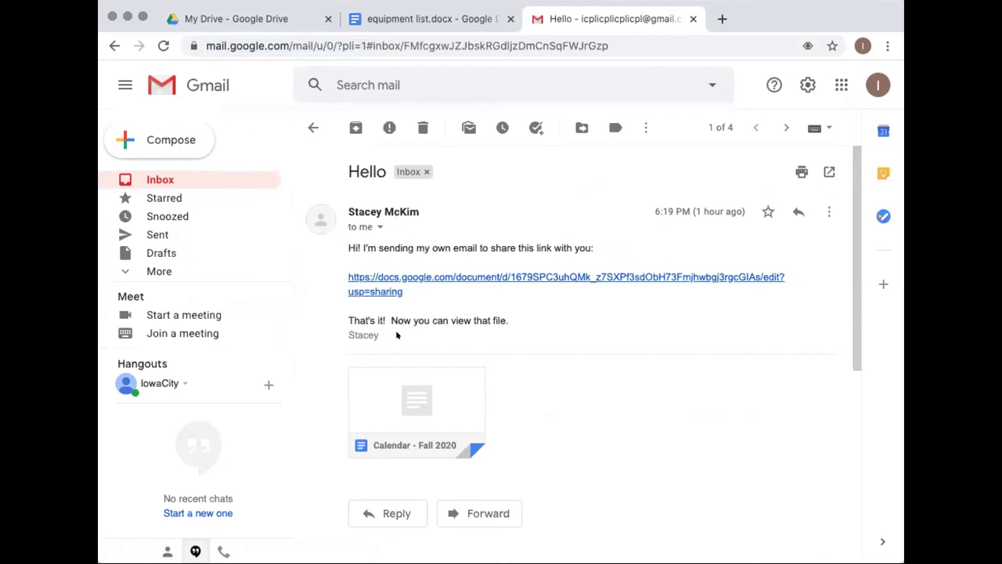
Switch back to the My Drive - Google Drive browser tab
{"action": "mouse_move", "coordinate": [458, 374]}
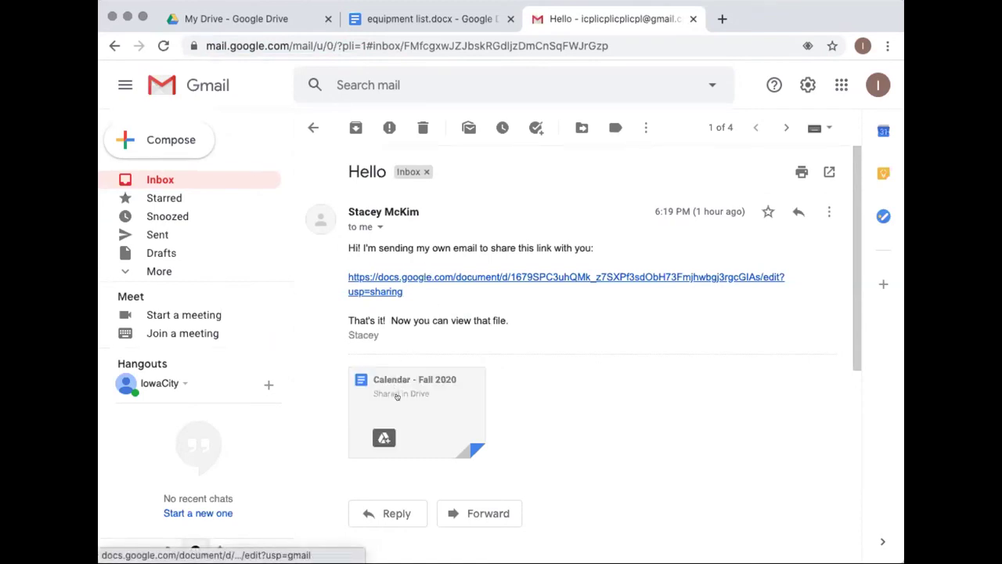
{"action": "left_click", "coordinate": [259, 17]}
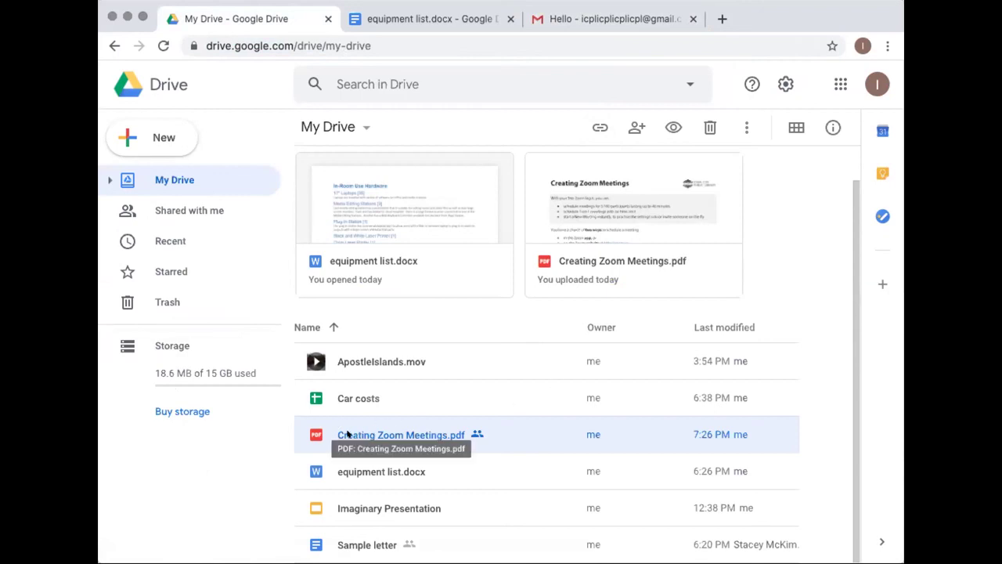
Preview Creating Zoom Meetings.pdf and convert it with Open with Google Docs
{"action": "left_click", "coordinate": [265, 448]}
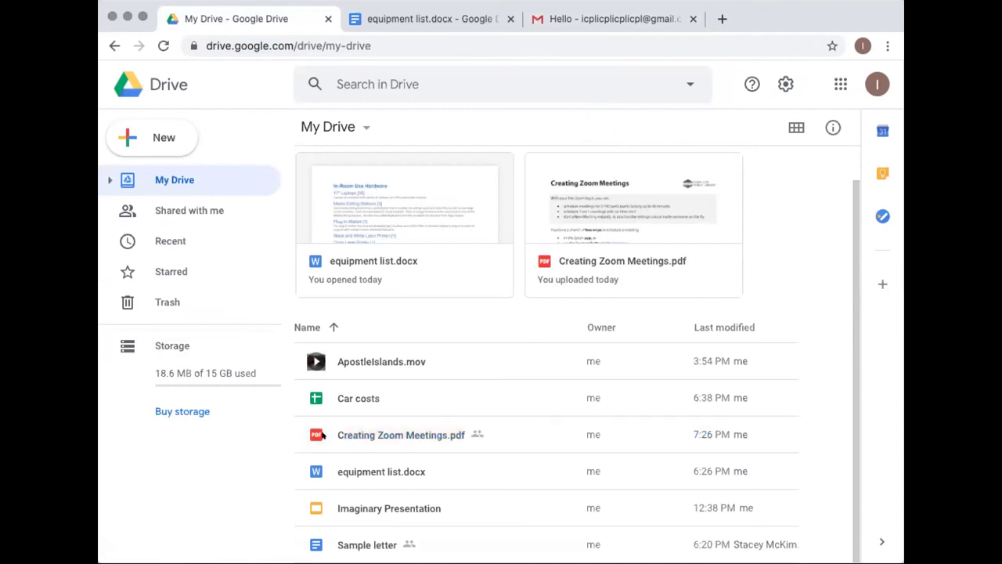
{"action": "double_click", "coordinate": [372, 435]}
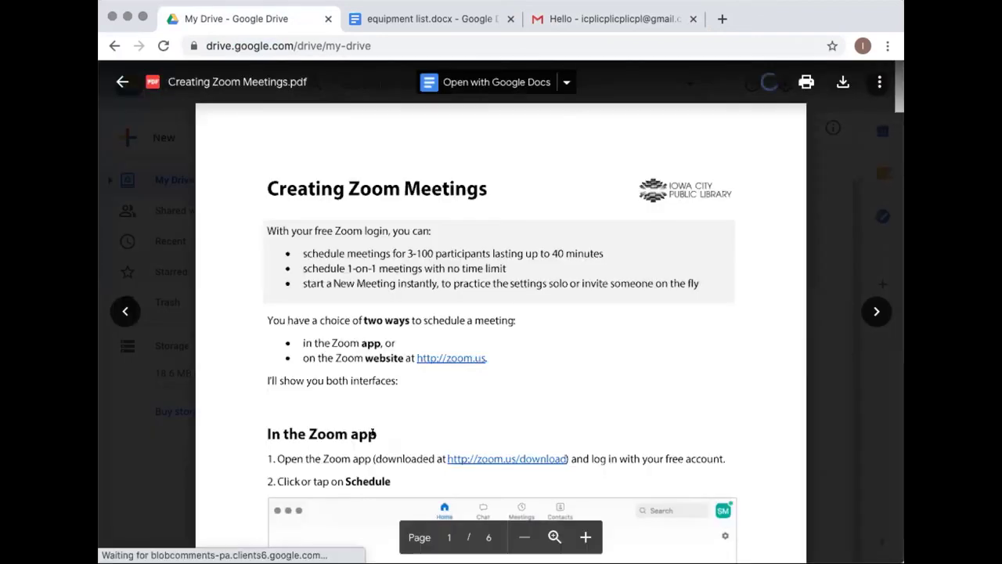
{"action": "left_click", "coordinate": [508, 81]}
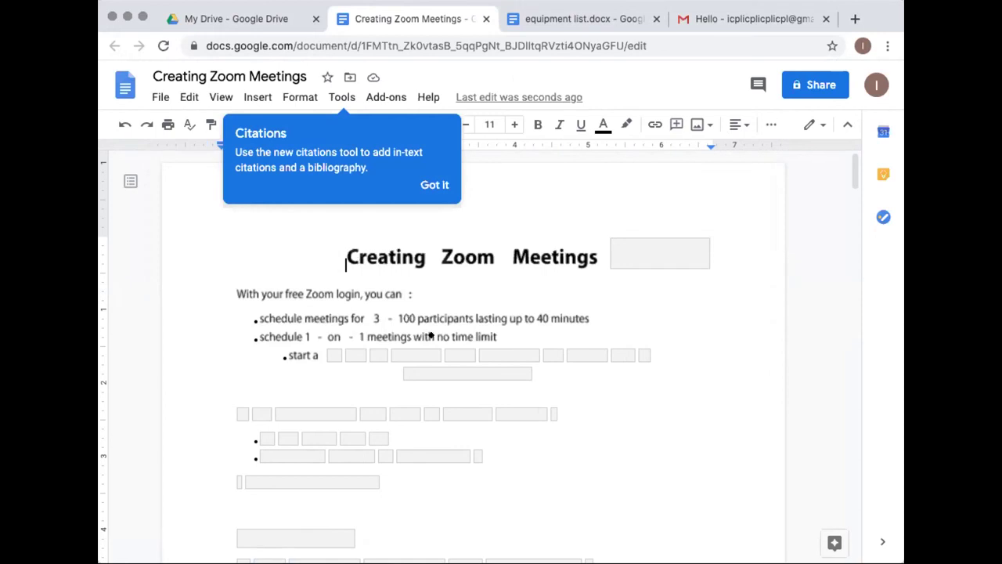
Skim the converted document, close its Docs tab and exit the PDF preview
{"action": "scroll", "coordinate": [751, 382], "scroll_direction": "down", "scroll_amount": 5}
{"action": "scroll", "coordinate": [750, 382], "scroll_direction": "down", "scroll_amount": 1}
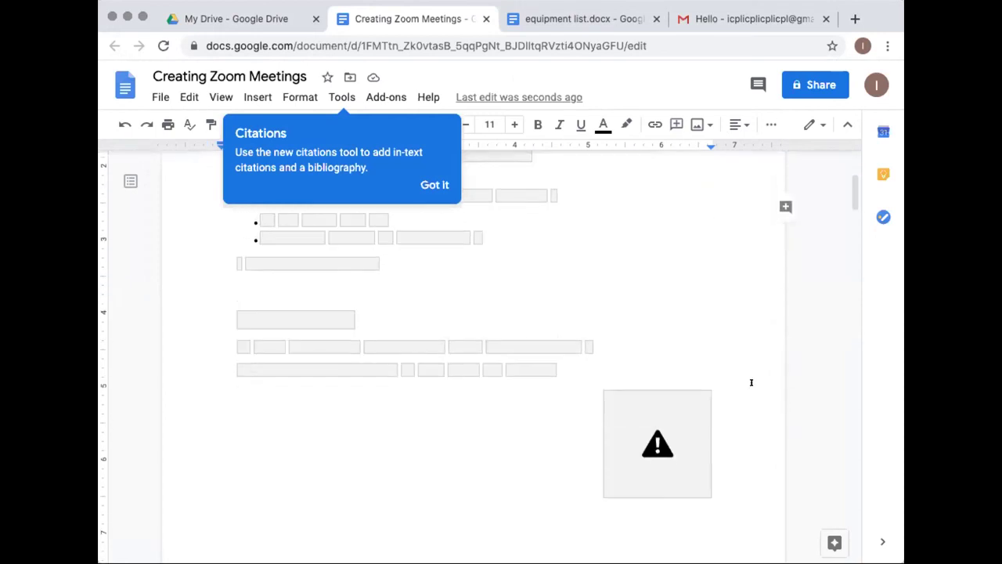
{"action": "scroll", "coordinate": [750, 382], "scroll_direction": "down", "scroll_amount": 4}
{"action": "scroll", "coordinate": [751, 382], "scroll_direction": "up", "scroll_amount": 10}
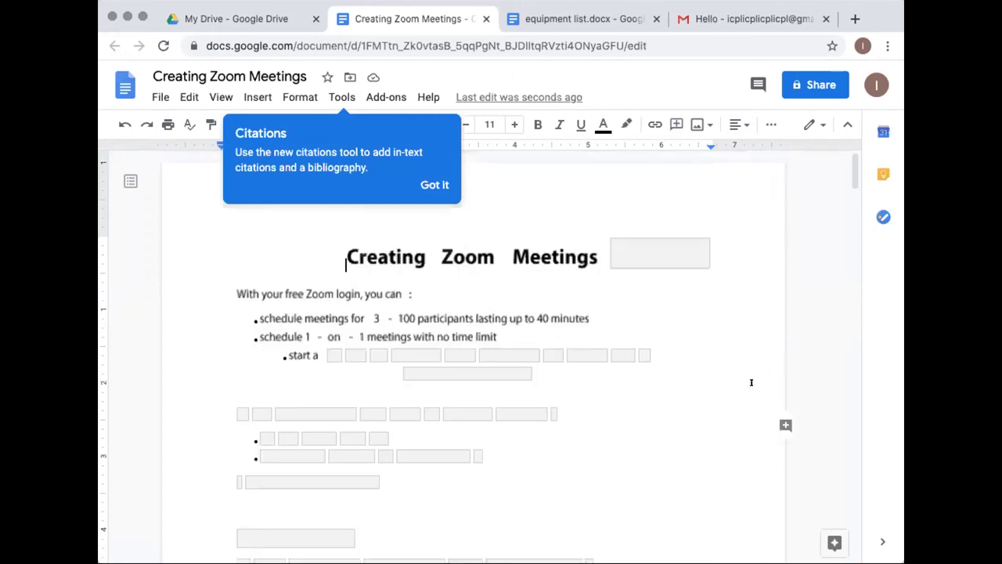
{"action": "left_click", "coordinate": [284, 18]}
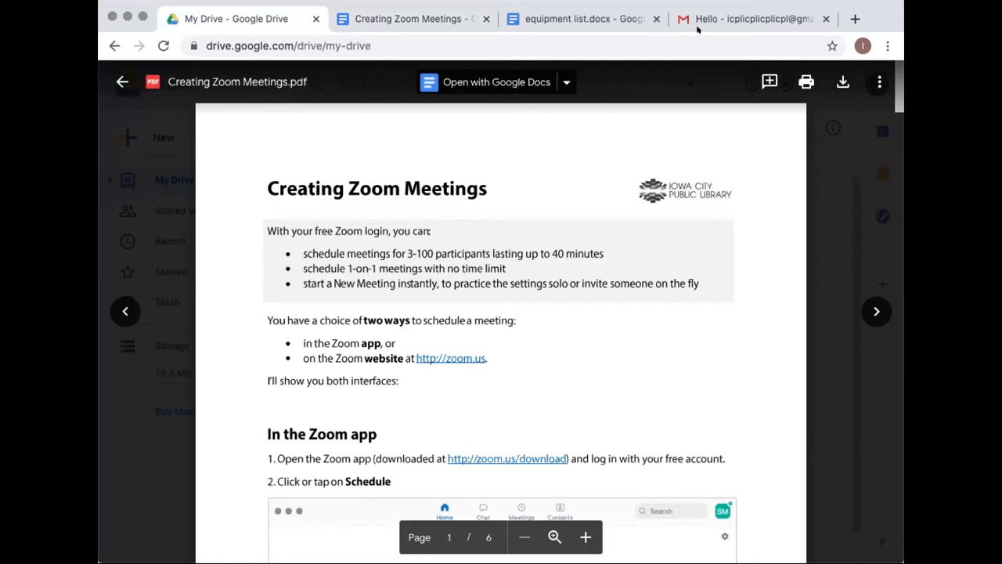
{"action": "left_click", "coordinate": [423, 19]}
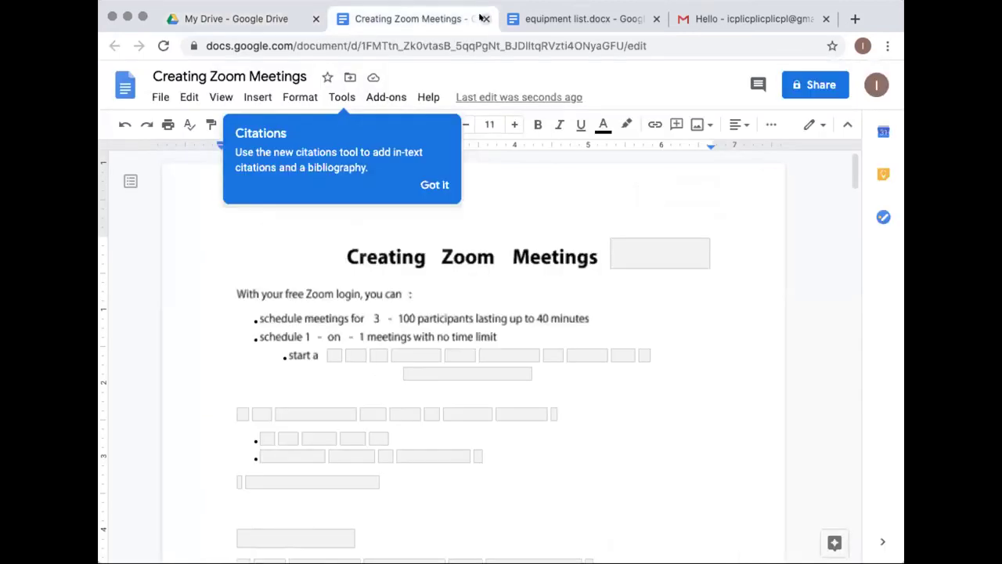
{"action": "left_click", "coordinate": [486, 19]}
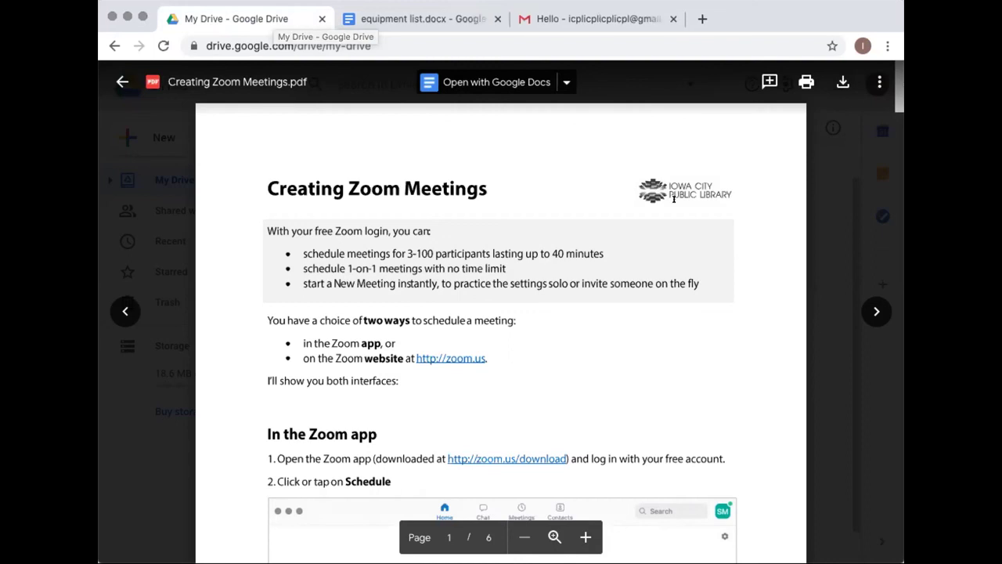
{"action": "left_click", "coordinate": [843, 277]}
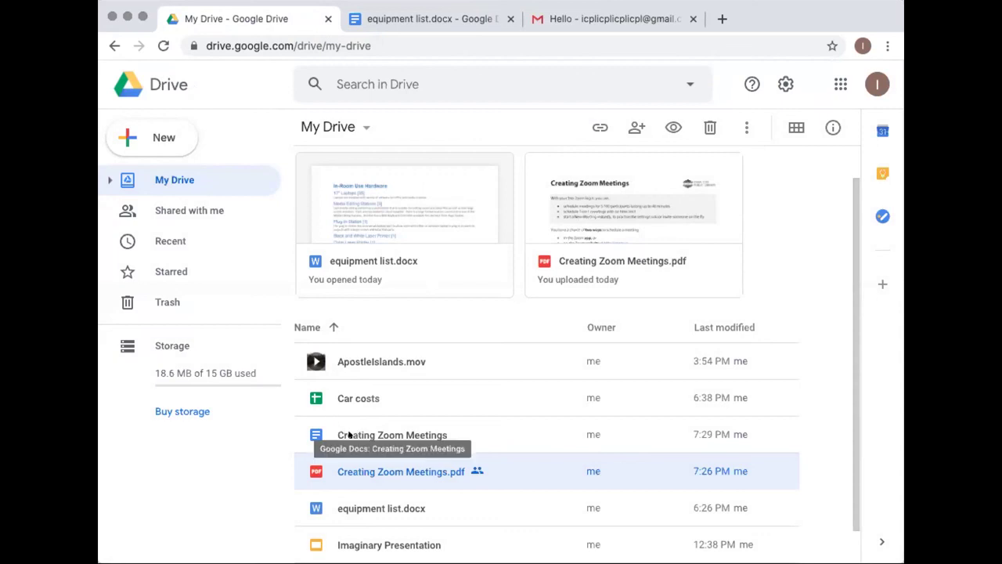
Open sharing for Sample letter and add the collaborator's e-mail address as a recipient
{"action": "left_click", "coordinate": [350, 434]}
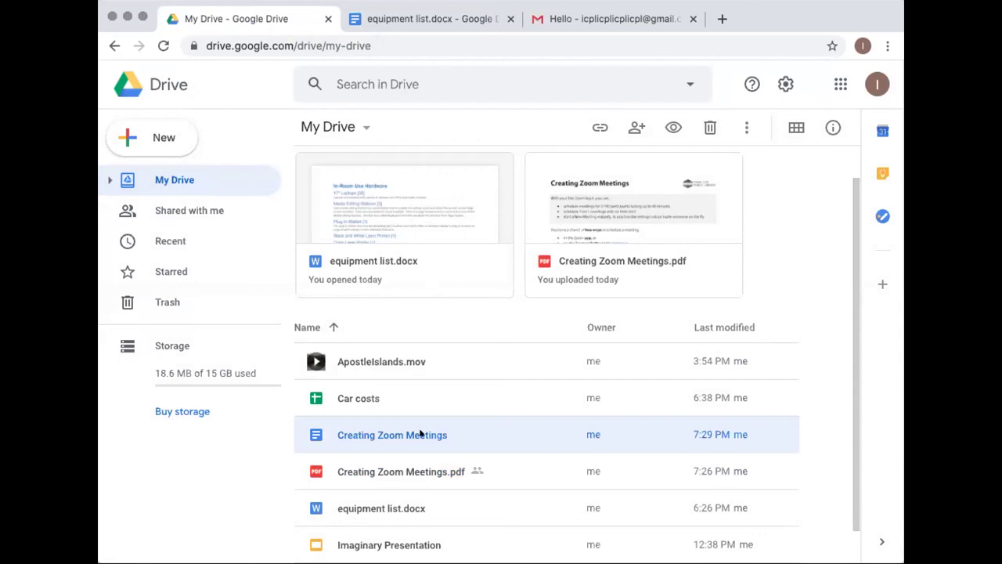
{"action": "scroll", "coordinate": [371, 434], "scroll_direction": "down", "scroll_amount": 1}
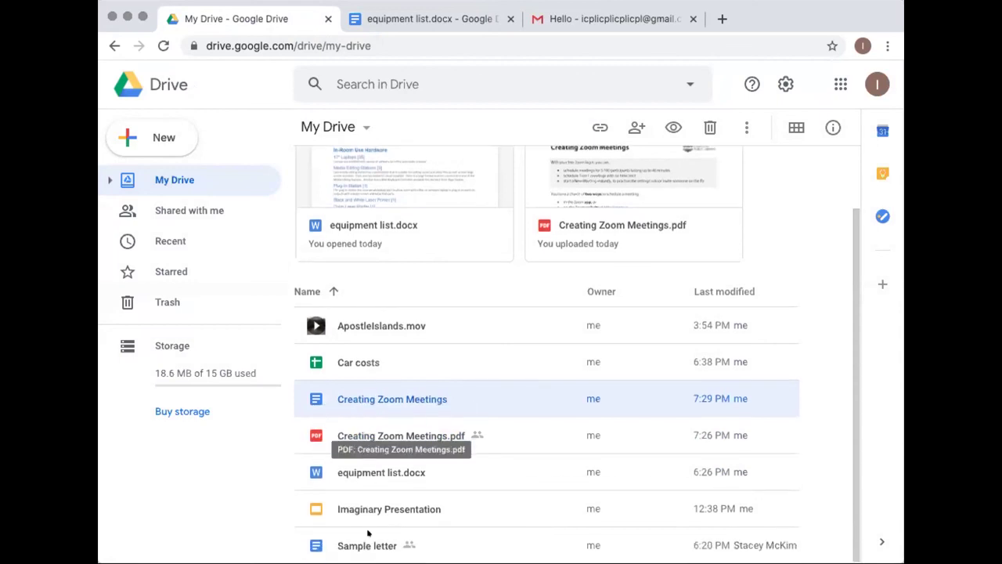
{"action": "left_click", "coordinate": [357, 473]}
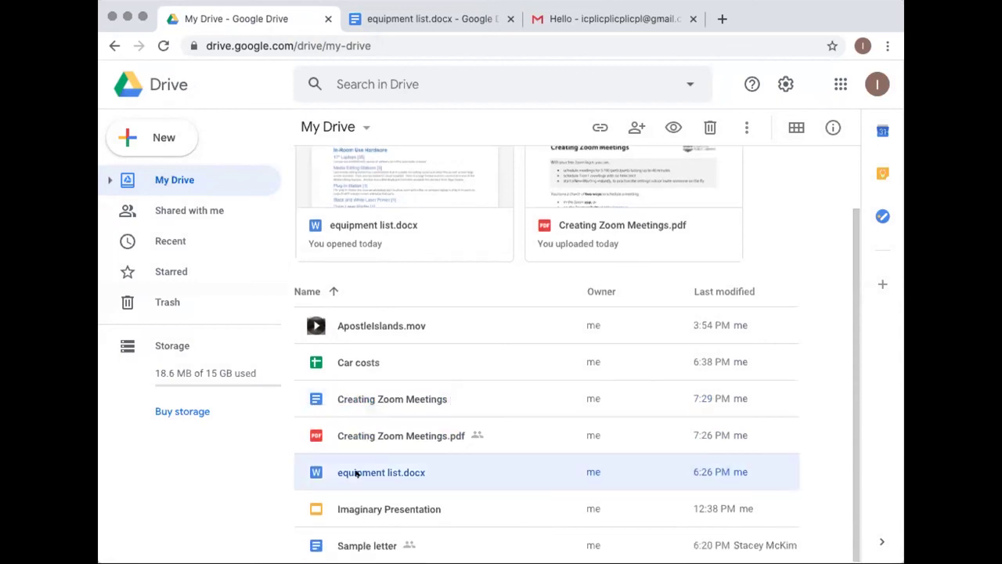
{"action": "left_click", "coordinate": [361, 535]}
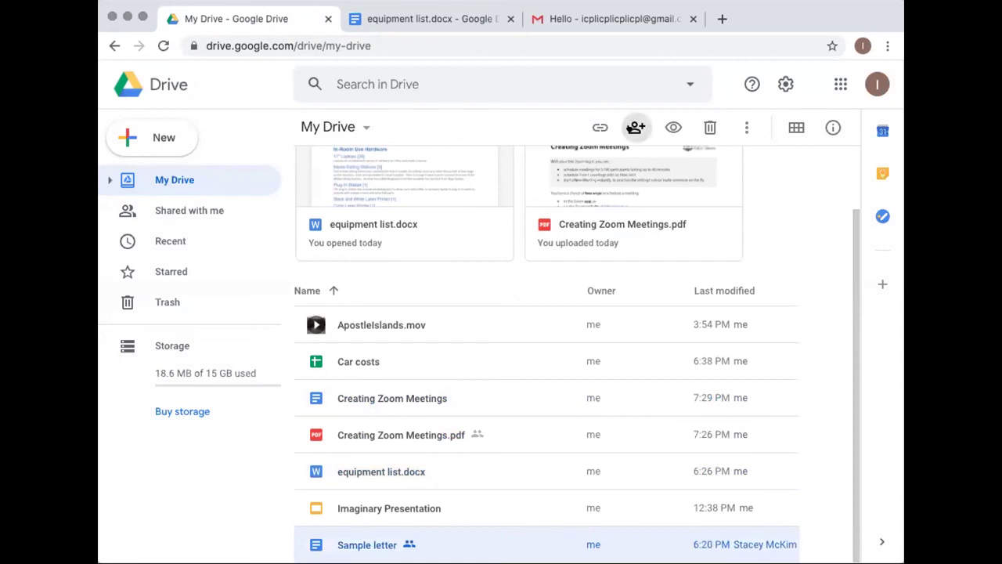
{"action": "left_click", "coordinate": [635, 127]}
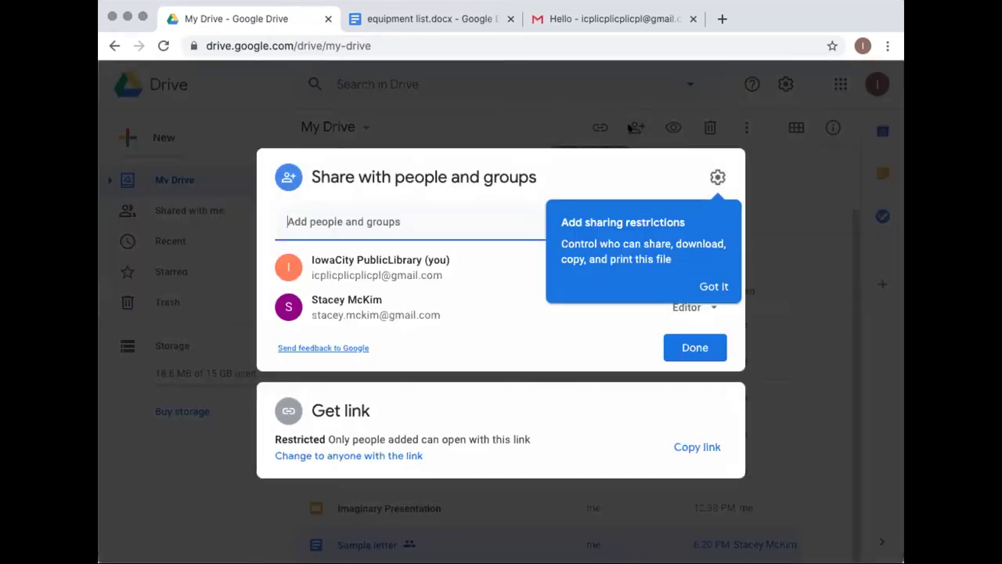
{"action": "left_click", "coordinate": [712, 286]}
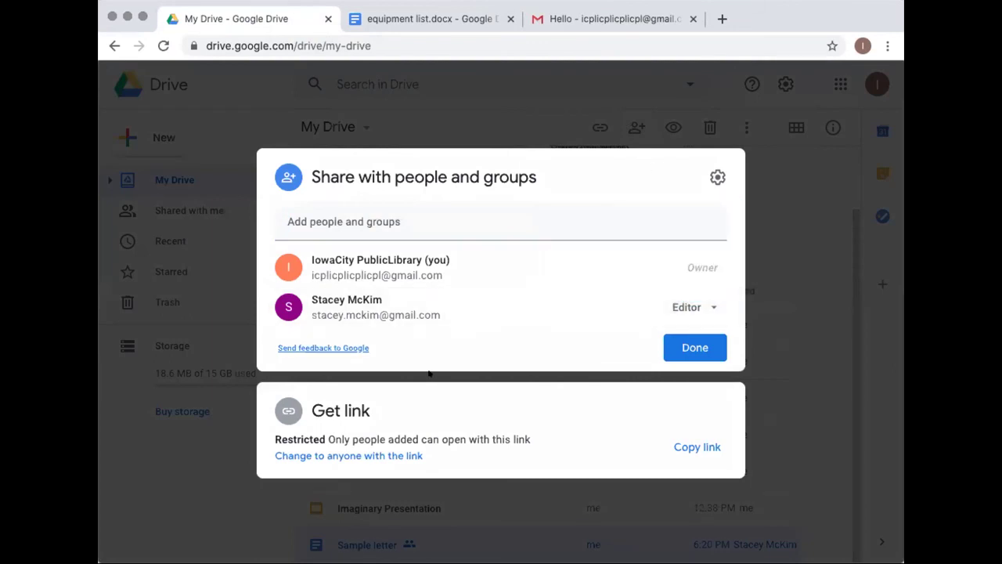
{"action": "left_click", "coordinate": [346, 223]}
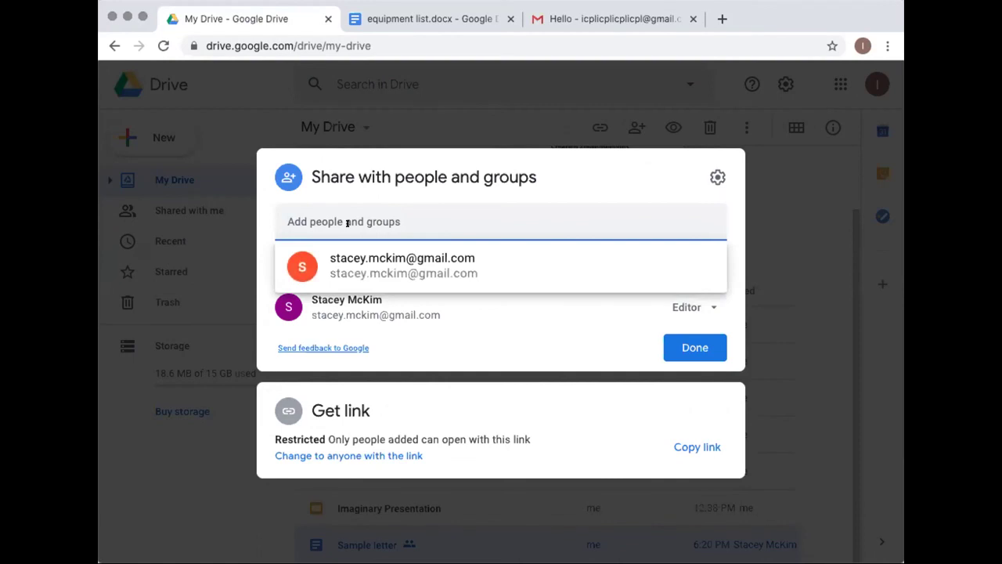
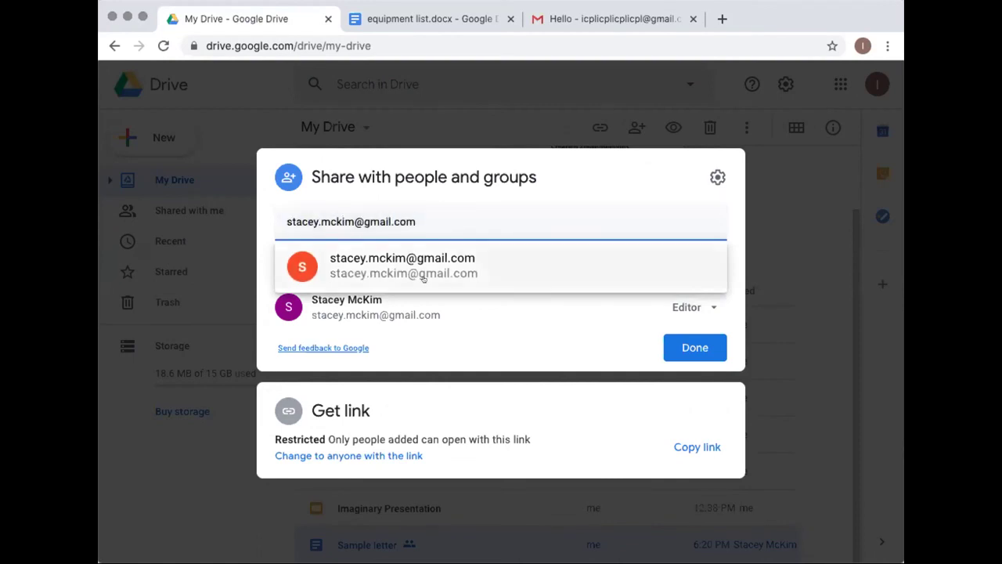
{"action": "left_click", "coordinate": [421, 261]}
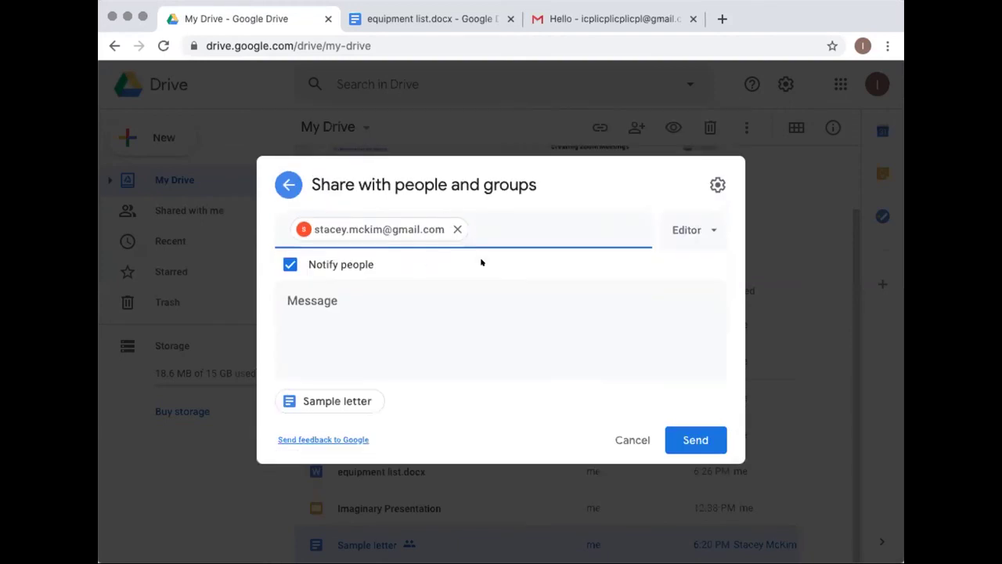
Keep Editor access and write the message 'Hello! I'm giving you access to this file. Help me edit it.'
{"action": "left_click", "coordinate": [703, 228]}
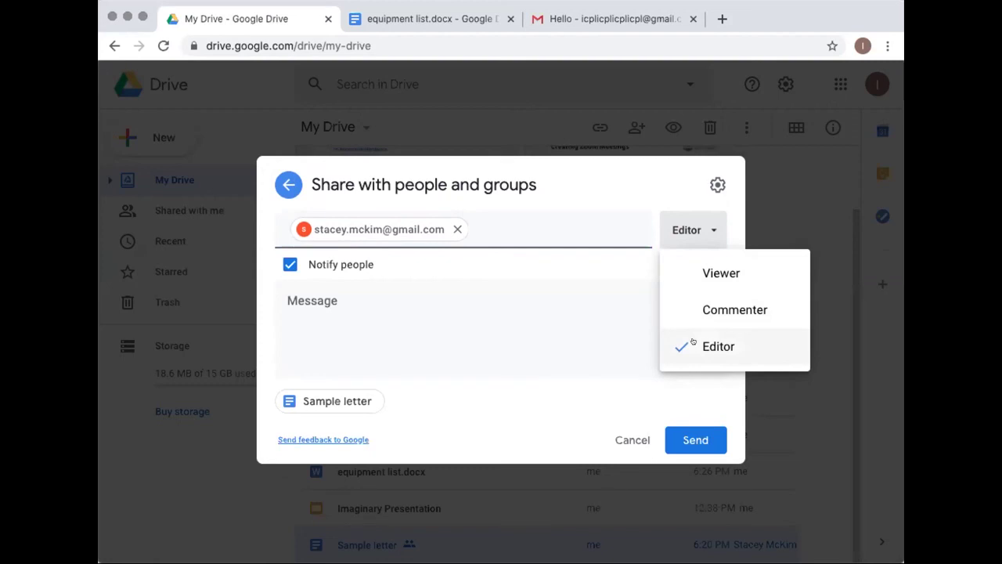
{"action": "left_click", "coordinate": [628, 192]}
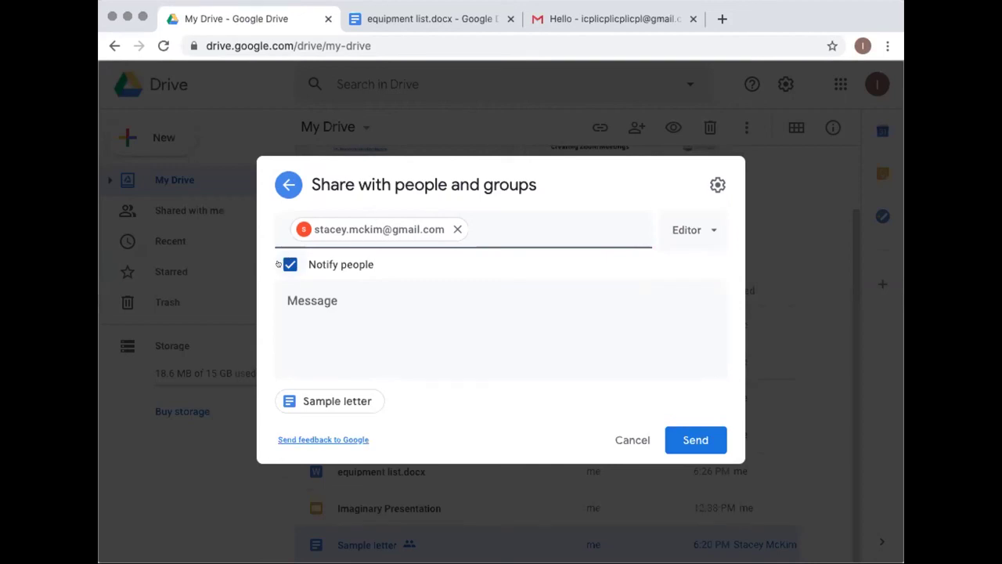
{"action": "left_click", "coordinate": [308, 299]}
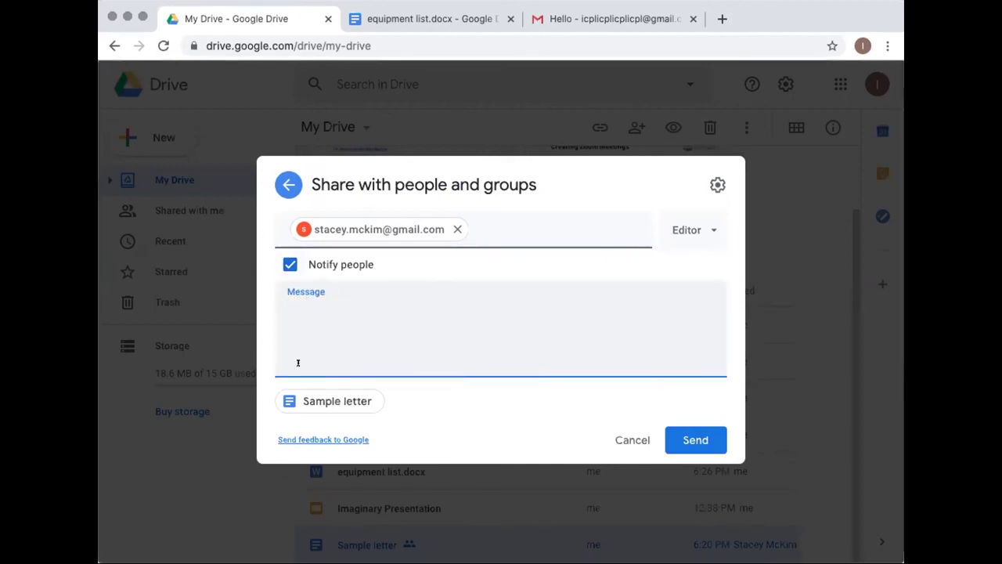
{"action": "type", "text": "Hello! I'm giving you acc"}
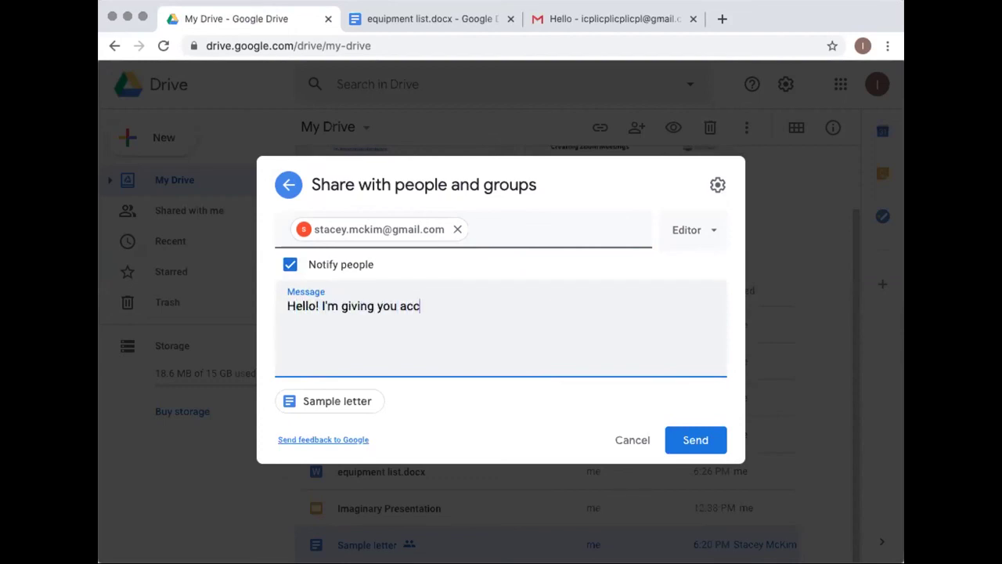
{"action": "type", "text": "ess to this file. "}
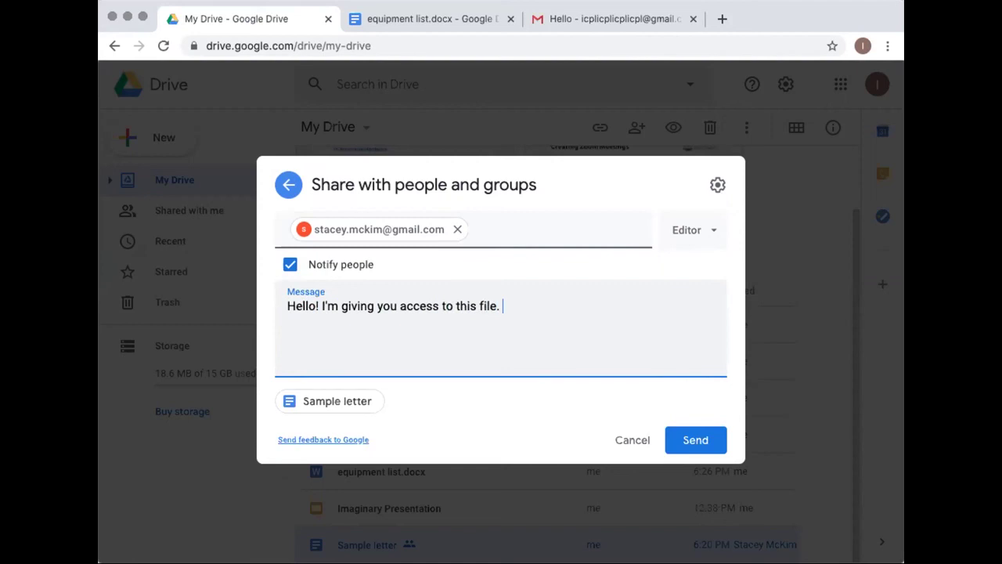
{"action": "type", "text": "Help me edit it."}
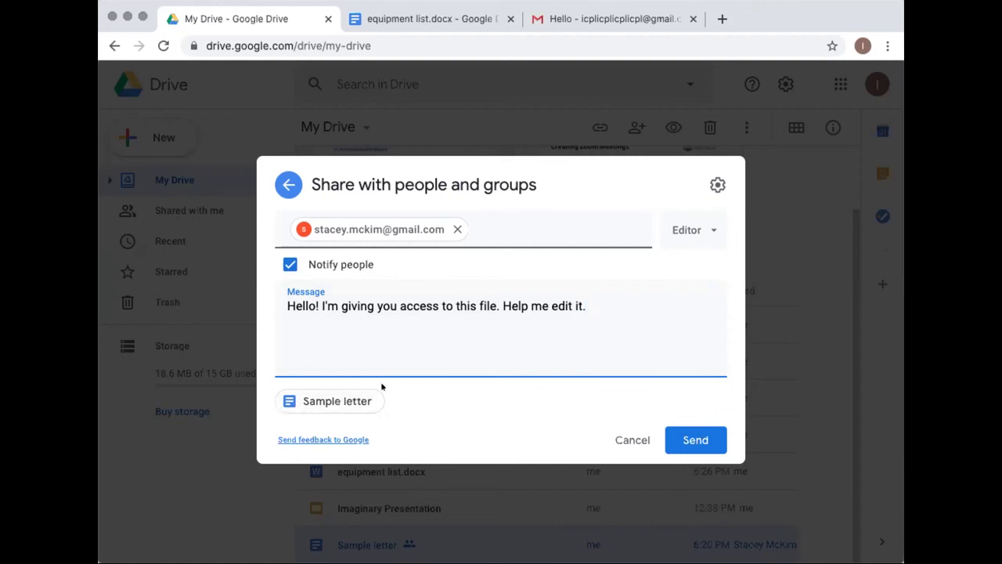
Review the share settings, confirm Editor access and send the invitation
{"action": "left_click", "coordinate": [472, 228]}
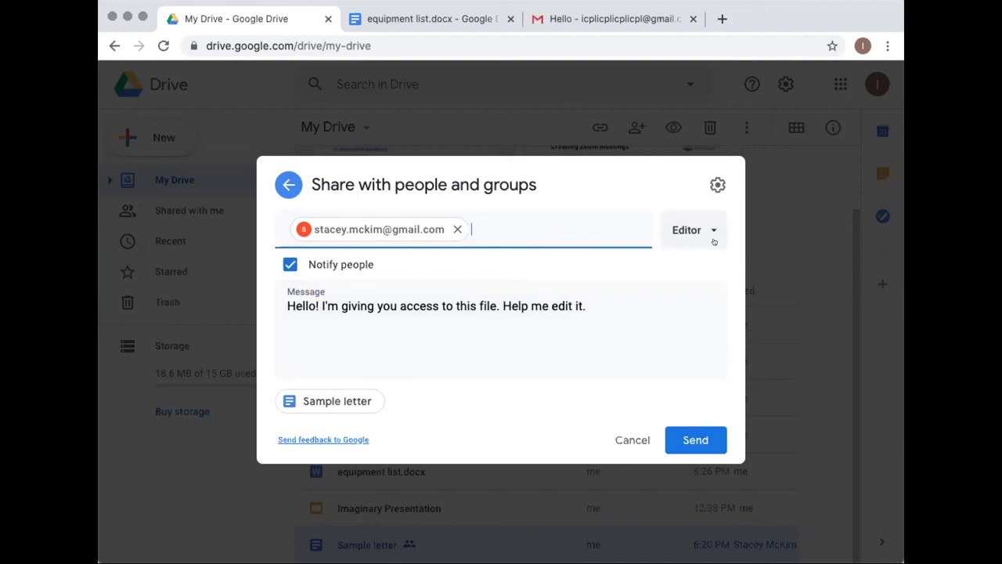
{"action": "left_click", "coordinate": [716, 183]}
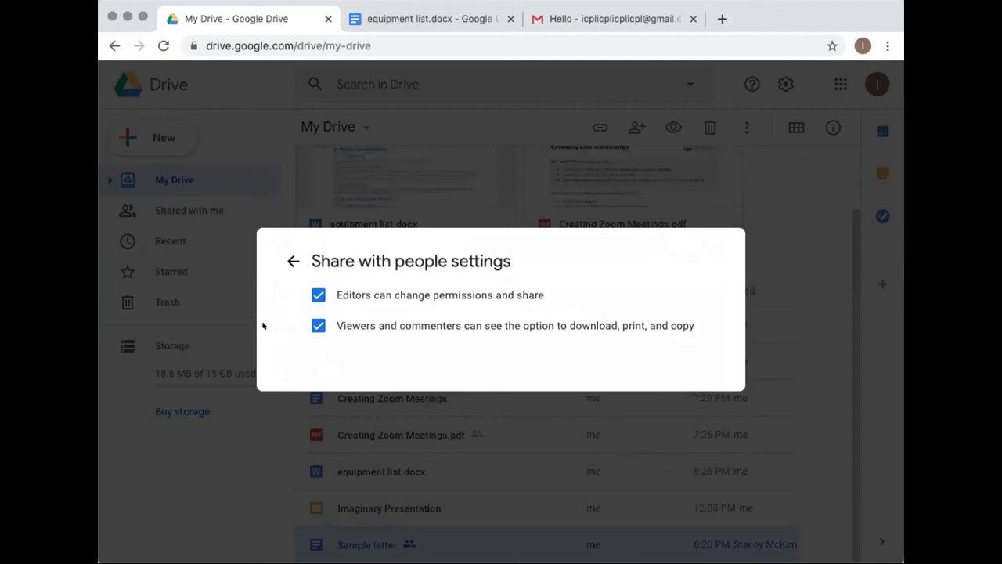
{"action": "left_click", "coordinate": [281, 254]}
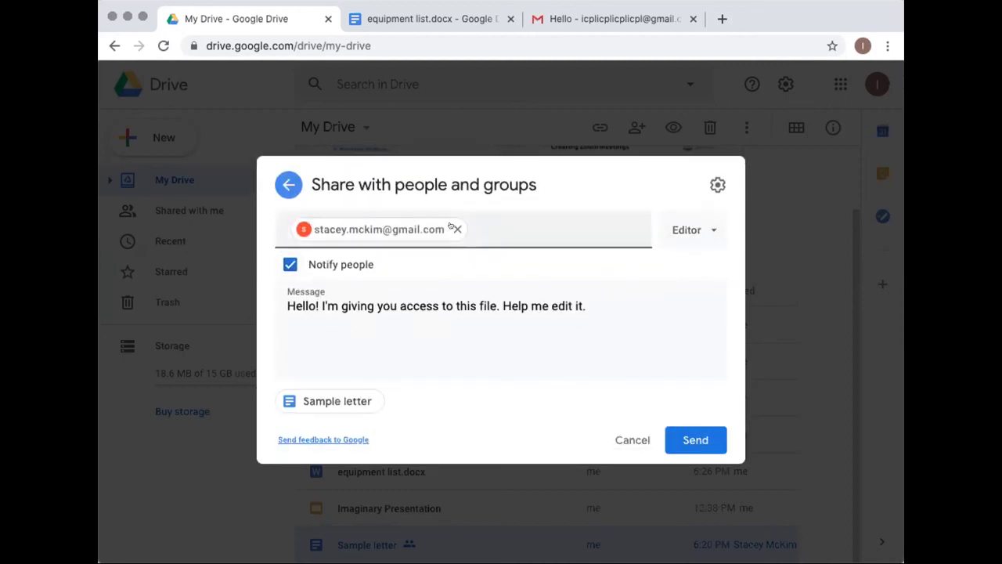
{"action": "left_click", "coordinate": [698, 228]}
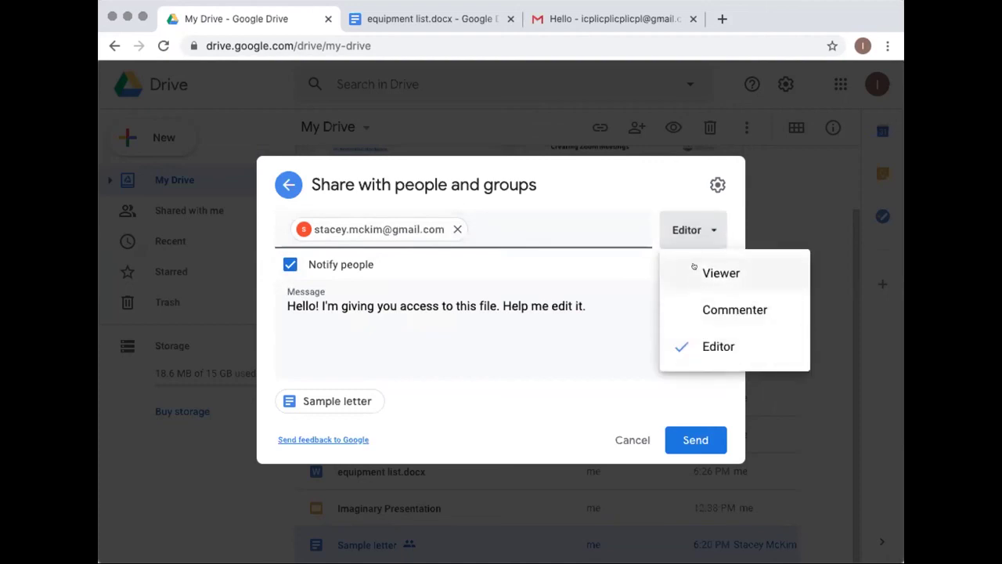
{"action": "left_click", "coordinate": [661, 191]}
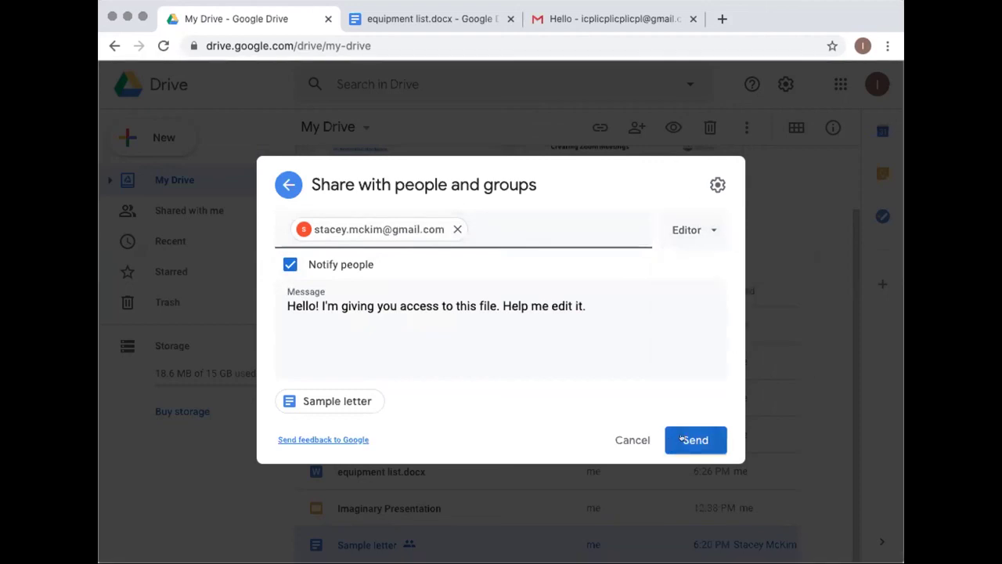
{"action": "left_click", "coordinate": [683, 439]}
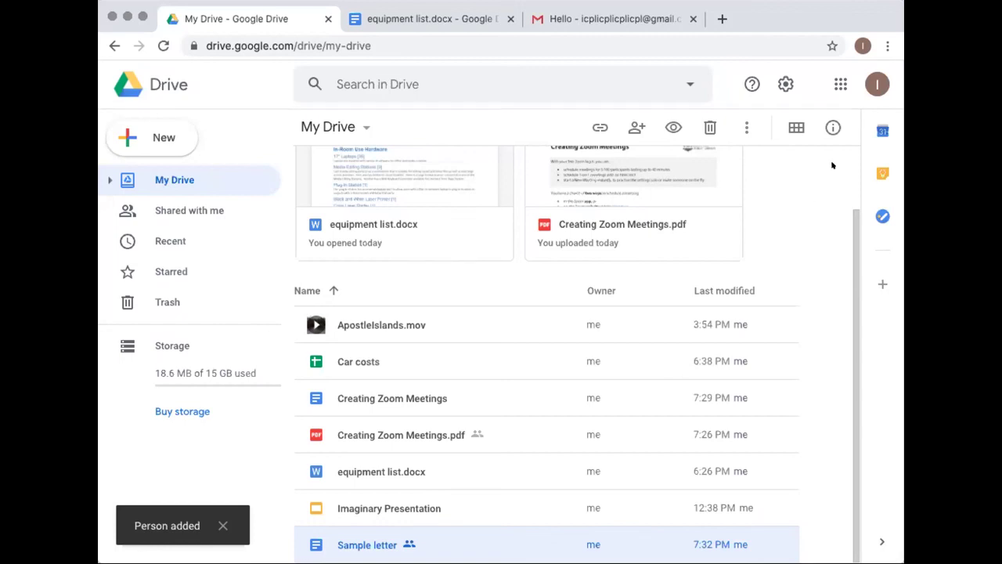
{"action": "left_click", "coordinate": [826, 119]}
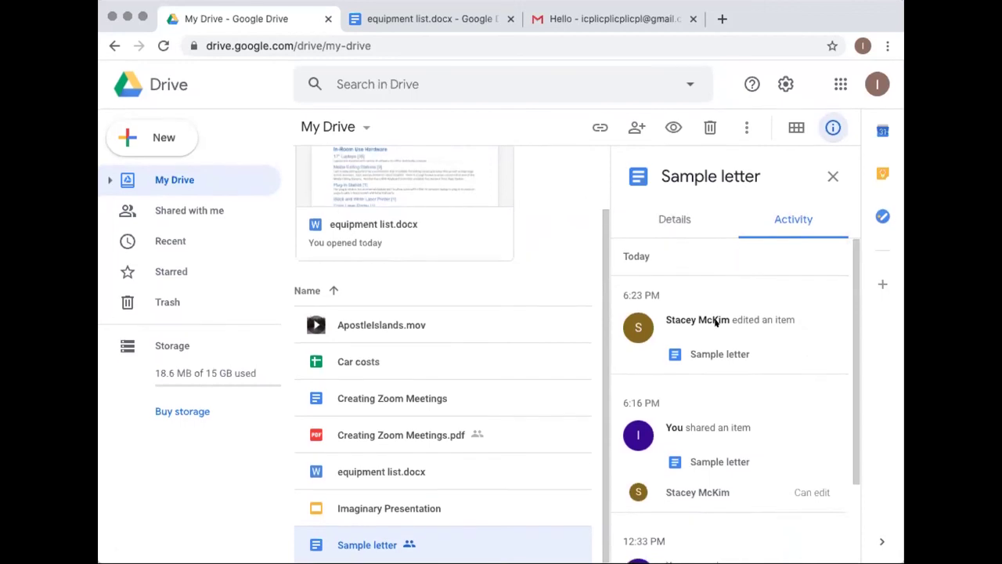
{"action": "scroll", "coordinate": [714, 324], "scroll_direction": "down", "scroll_amount": 3}
{"action": "scroll", "coordinate": [715, 323], "scroll_direction": "up", "scroll_amount": 3}
{"action": "left_click", "coordinate": [831, 176]}
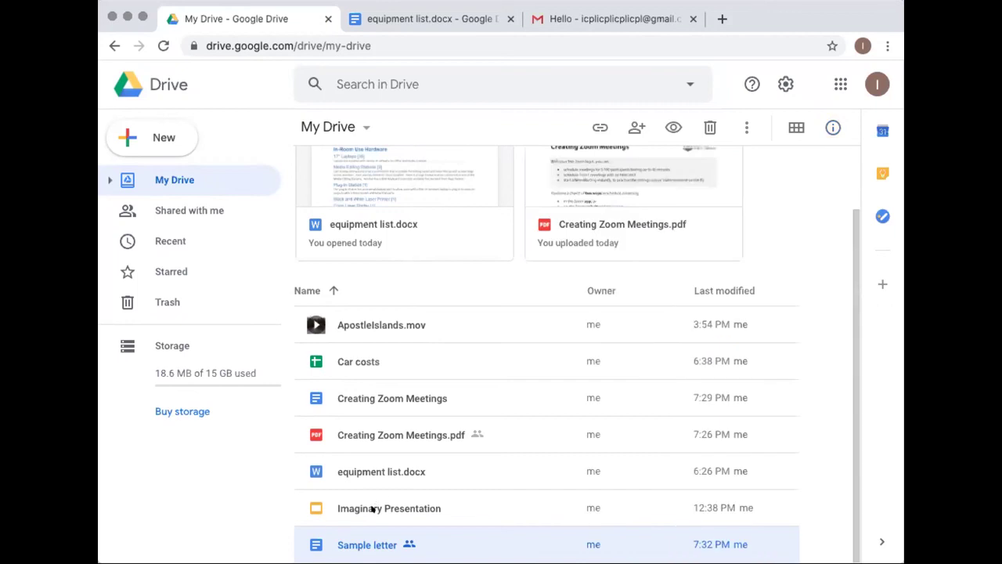
{"action": "left_click", "coordinate": [830, 126]}
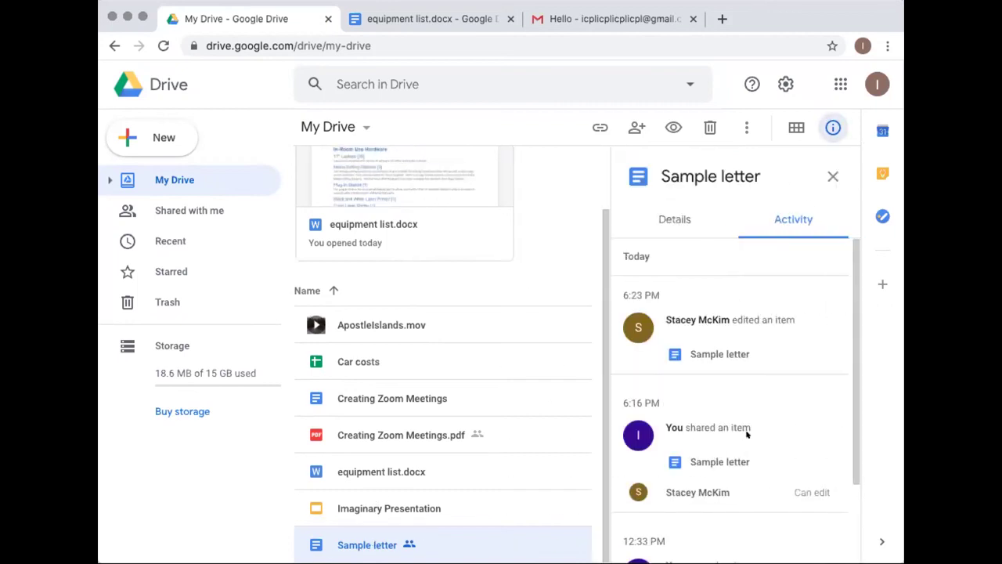
{"action": "scroll", "coordinate": [748, 431], "scroll_direction": "down", "scroll_amount": 2}
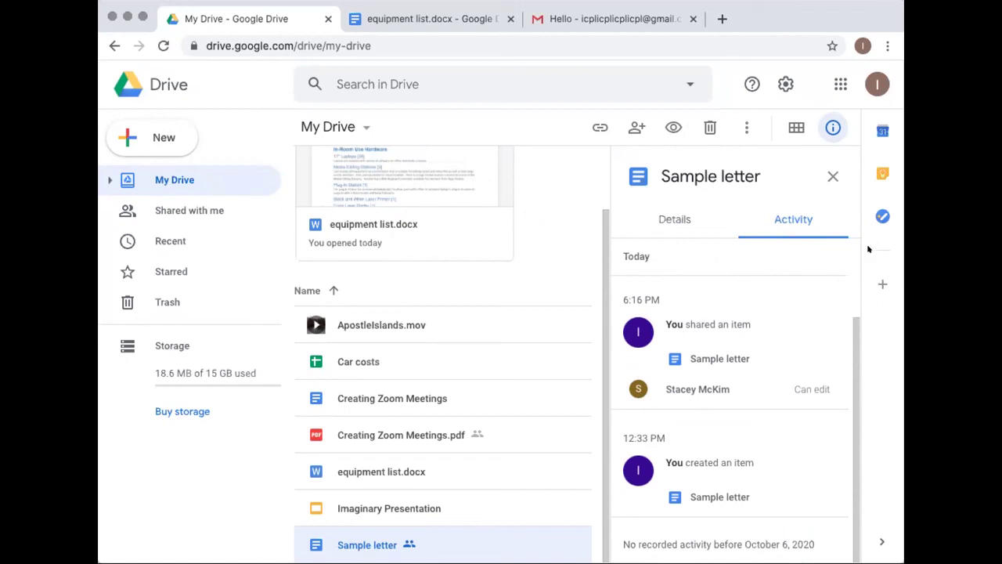
{"action": "left_click", "coordinate": [831, 177]}
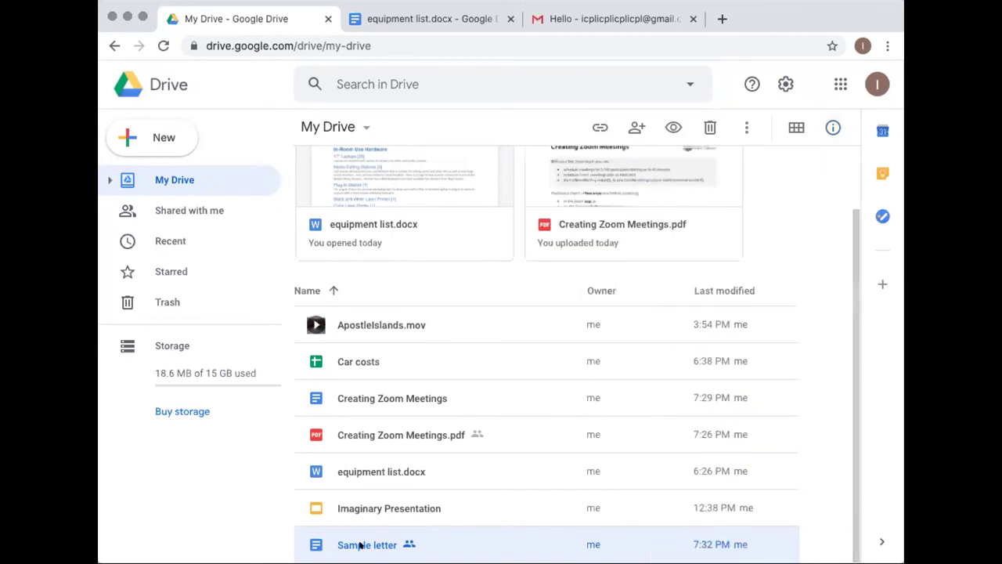
Remove the collaborator's access to Sample letter and save the change
{"action": "left_click", "coordinate": [633, 125]}
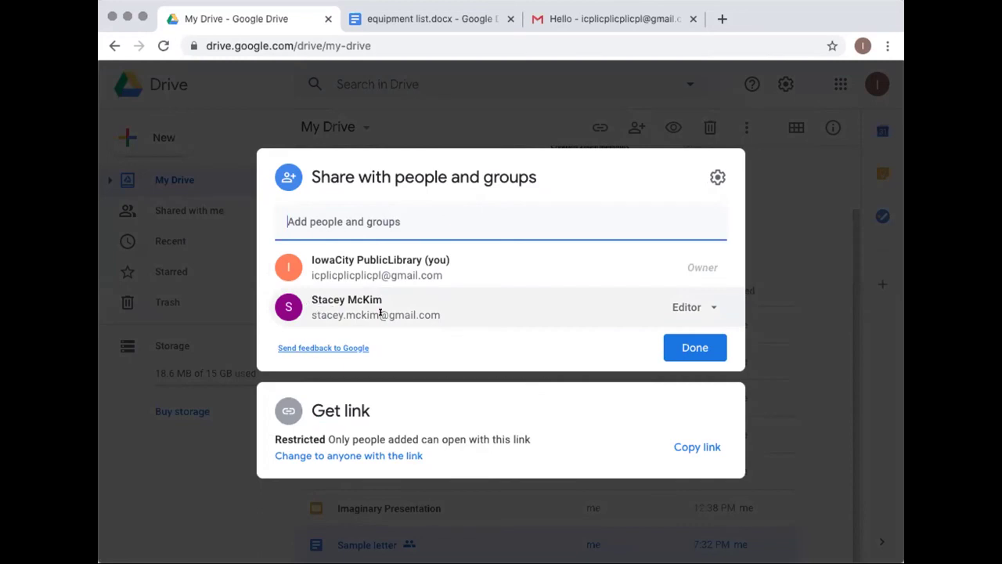
{"action": "mouse_move", "coordinate": [383, 300]}
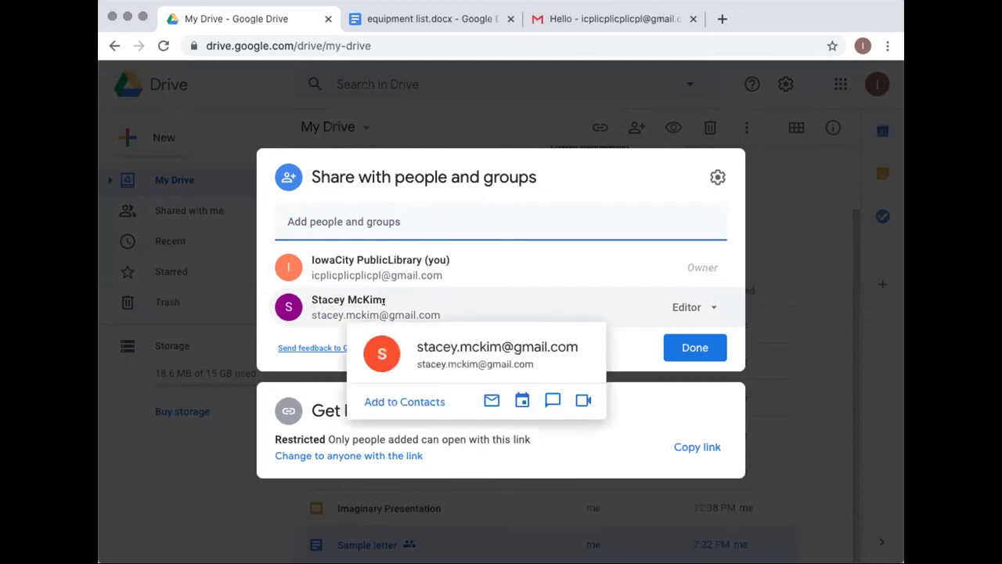
{"action": "left_click", "coordinate": [705, 303]}
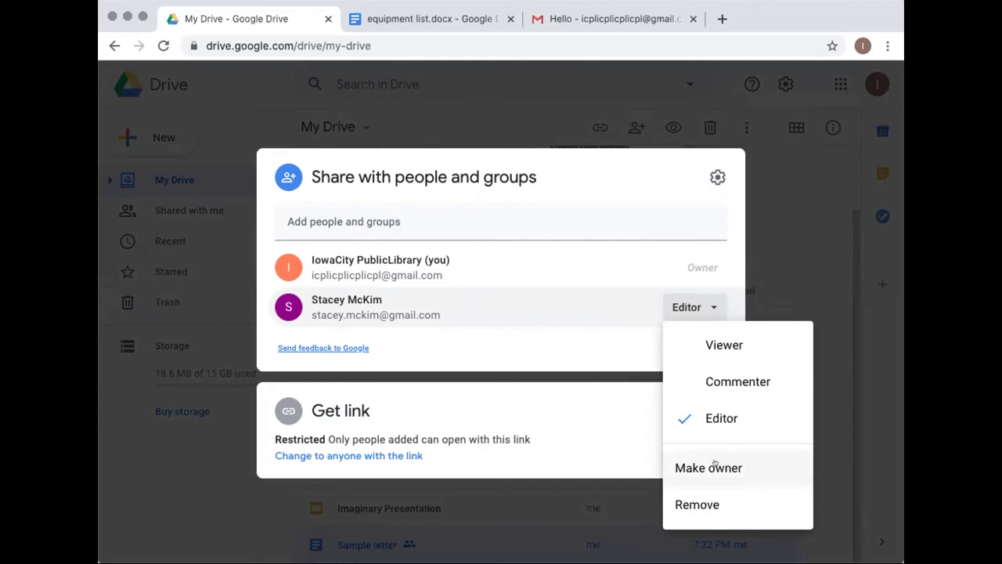
{"action": "left_click", "coordinate": [693, 505]}
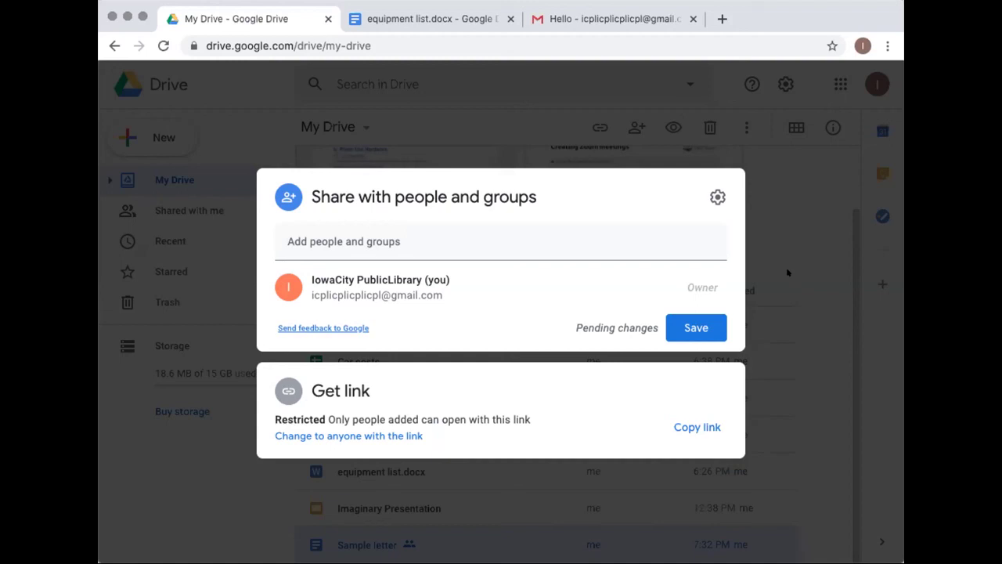
{"action": "left_click", "coordinate": [788, 272]}
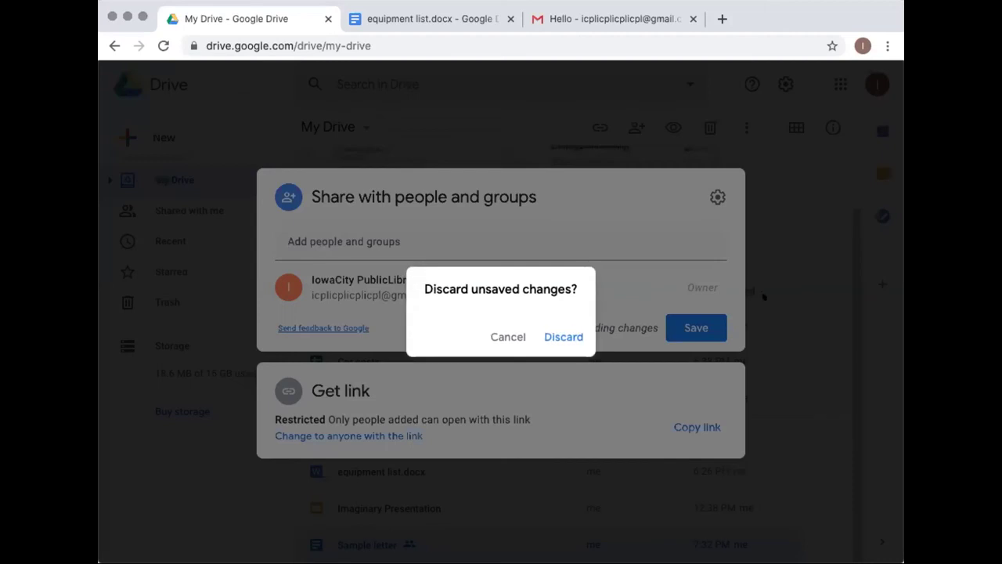
{"action": "left_click", "coordinate": [506, 336]}
{"action": "left_click", "coordinate": [687, 326]}
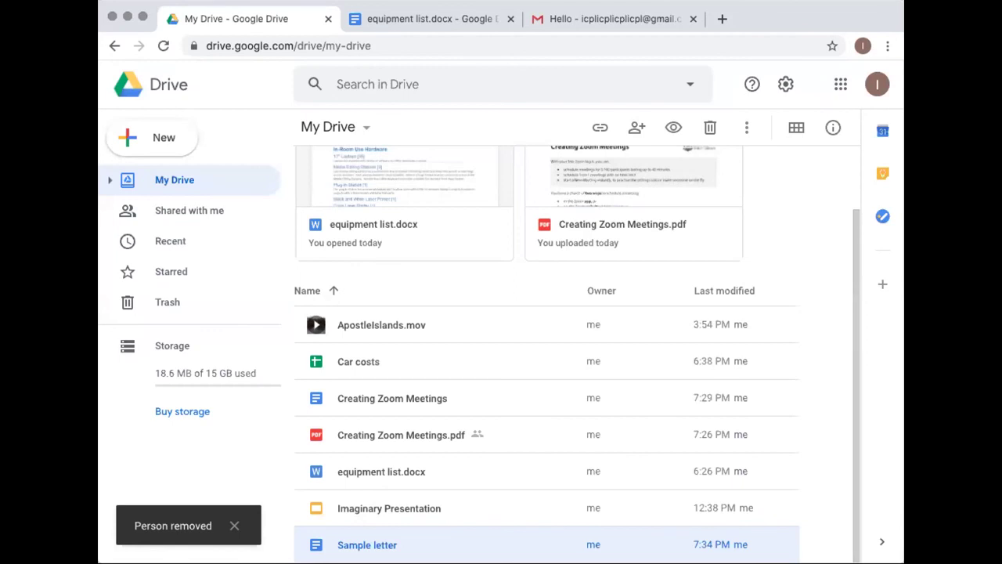
Switch to Gmail and read the Hello email in the inbox, then return to the list
{"action": "left_click", "coordinate": [593, 17]}
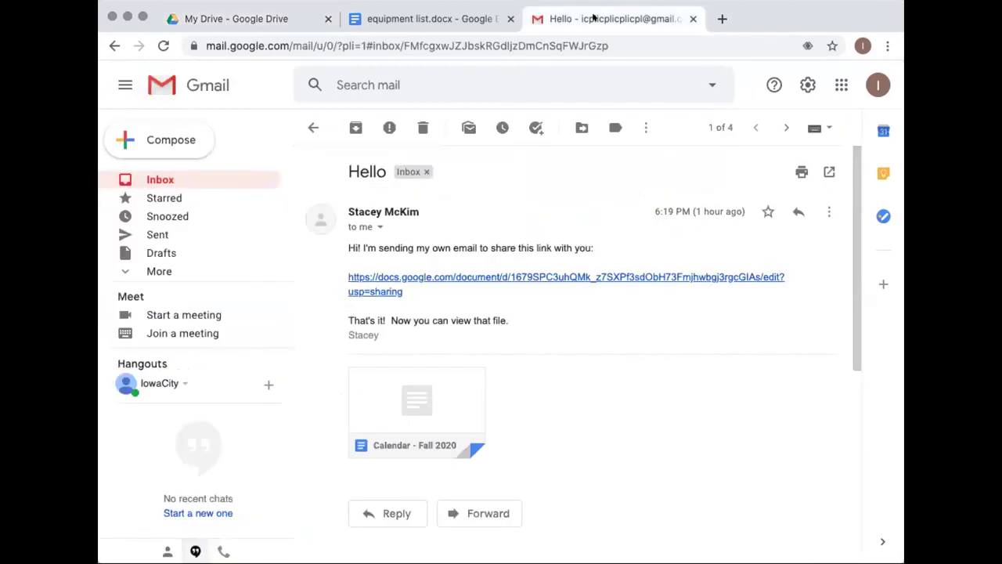
{"action": "left_click", "coordinate": [156, 179]}
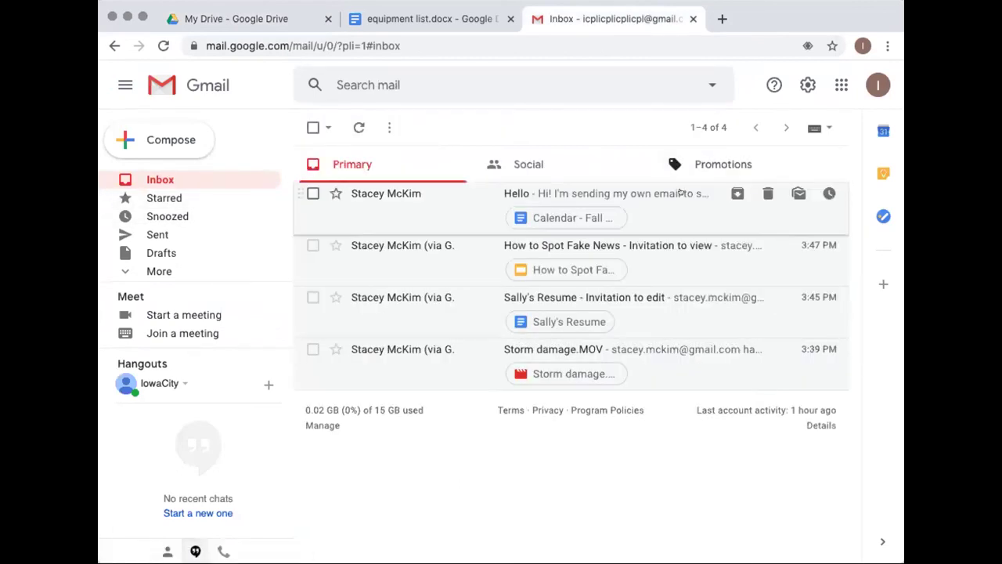
{"action": "left_click", "coordinate": [677, 197]}
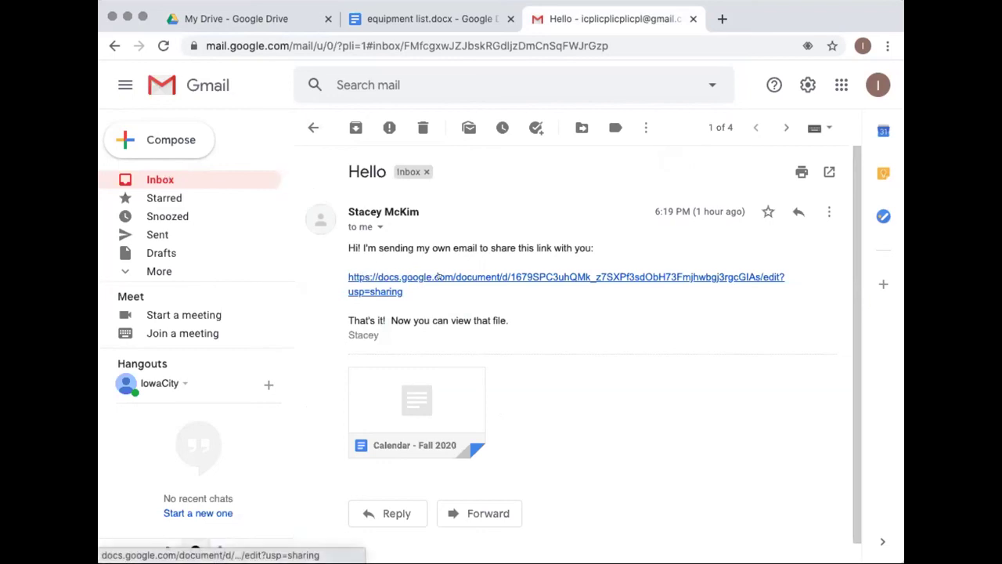
{"action": "left_click", "coordinate": [166, 179]}
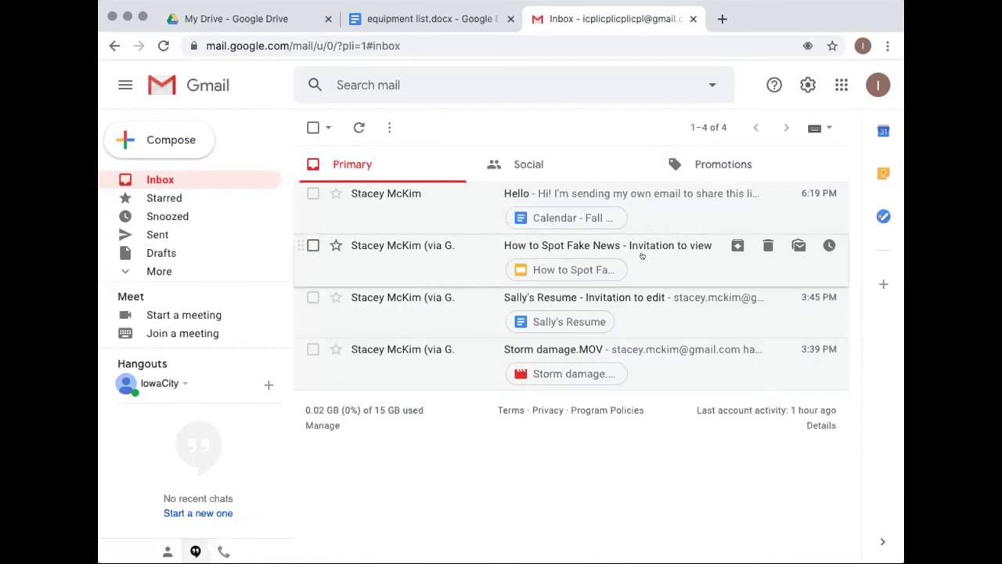
Open the 'How to Spot Fake News - Invitation to view' email and scroll through it
{"action": "left_click", "coordinate": [642, 256]}
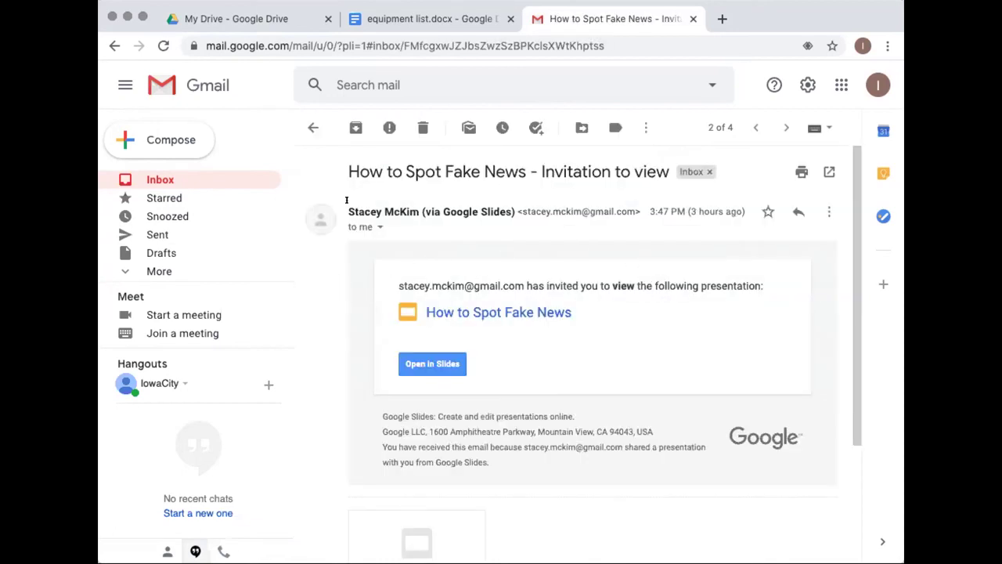
{"action": "mouse_move", "coordinate": [421, 203]}
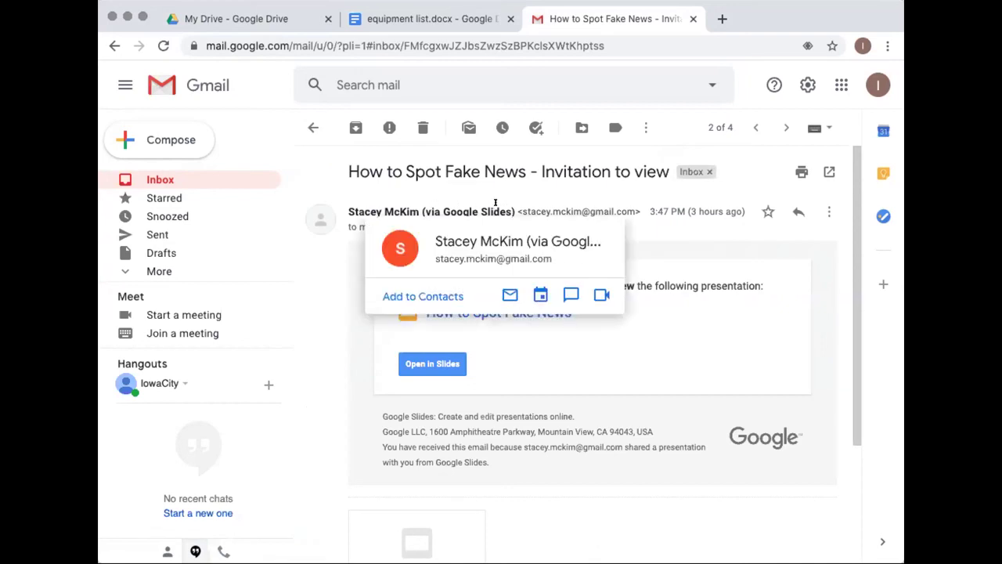
{"action": "scroll", "coordinate": [336, 384], "scroll_direction": "down", "scroll_amount": 3}
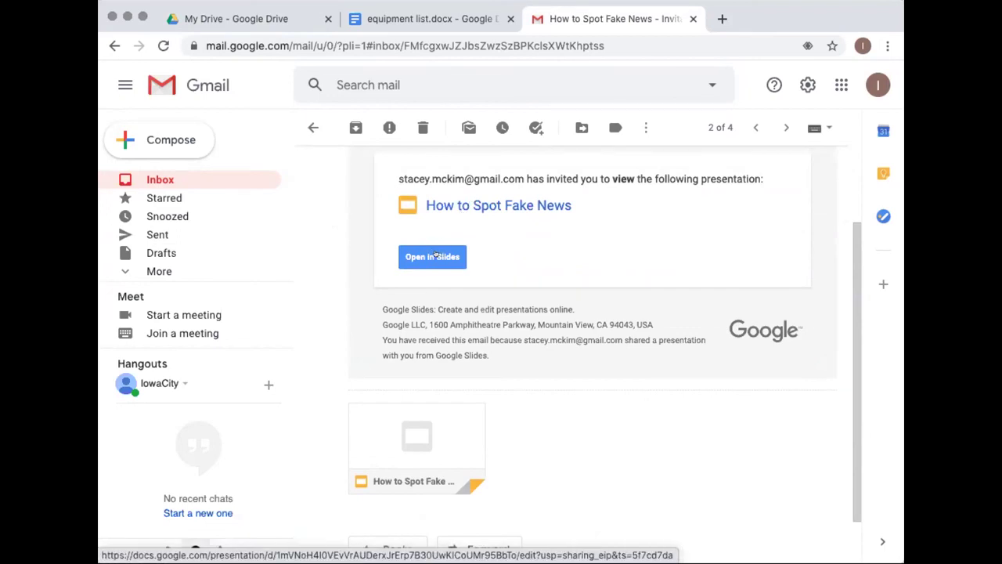
Read the Sally's Resume and Storm damage.MOV sharing emails, ending back on the Primary inbox
{"action": "left_click", "coordinate": [146, 179]}
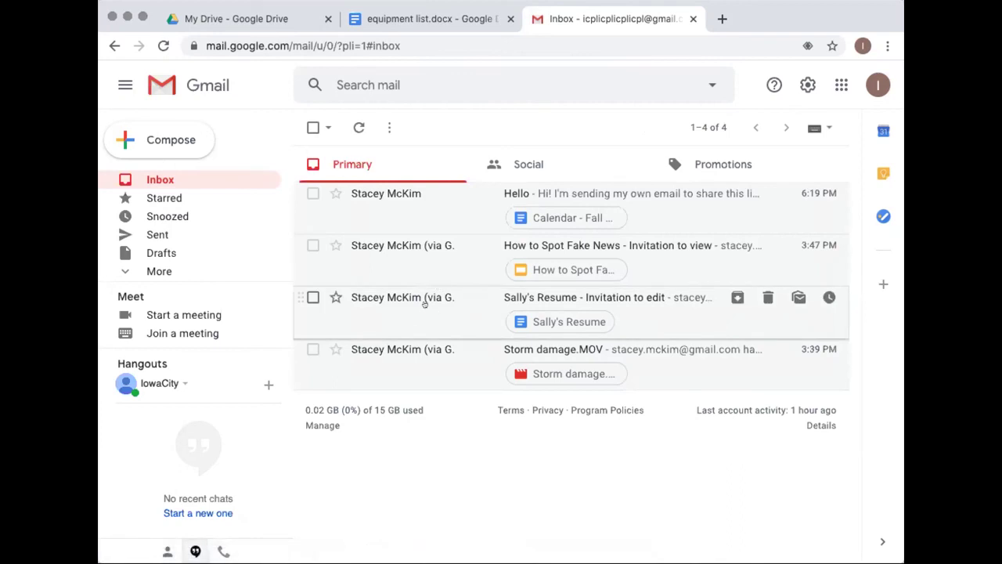
{"action": "left_click", "coordinate": [424, 304]}
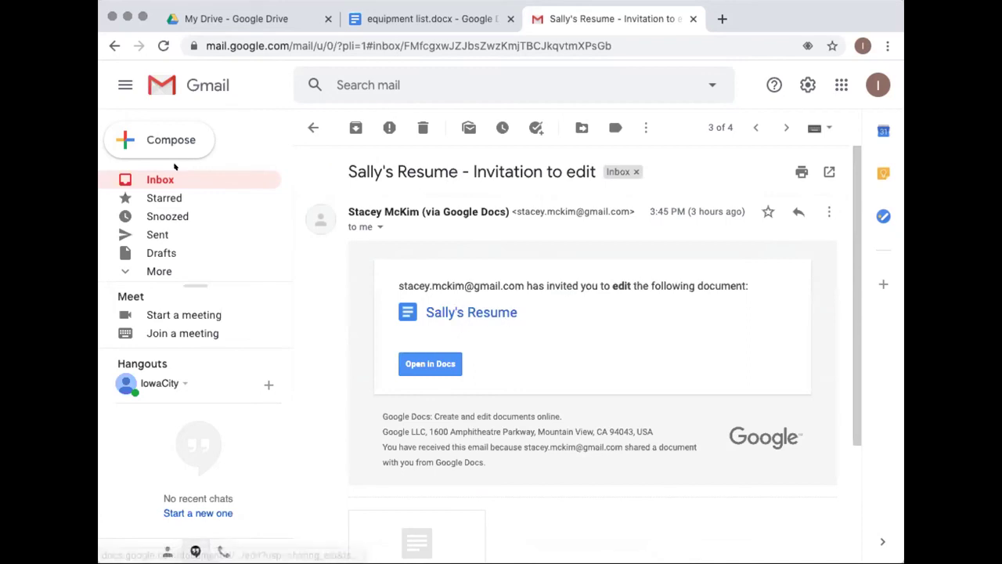
{"action": "key", "text": "u"}
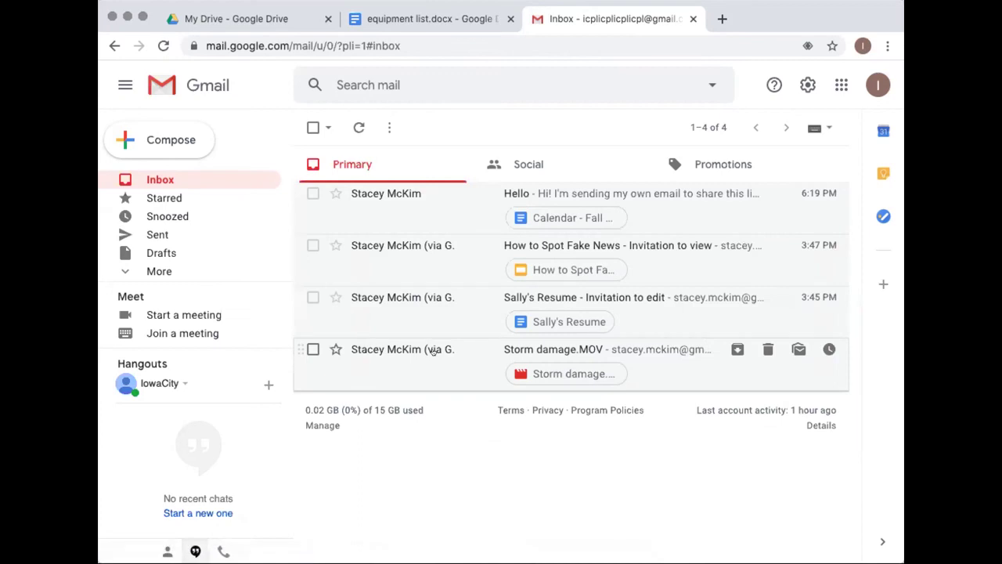
{"action": "left_click", "coordinate": [433, 349]}
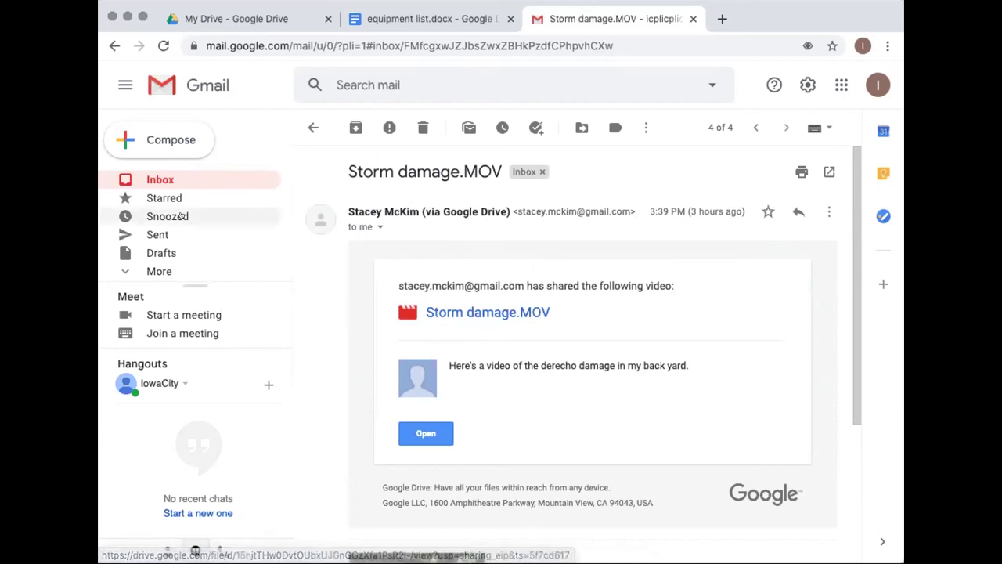
{"action": "left_click", "coordinate": [158, 179]}
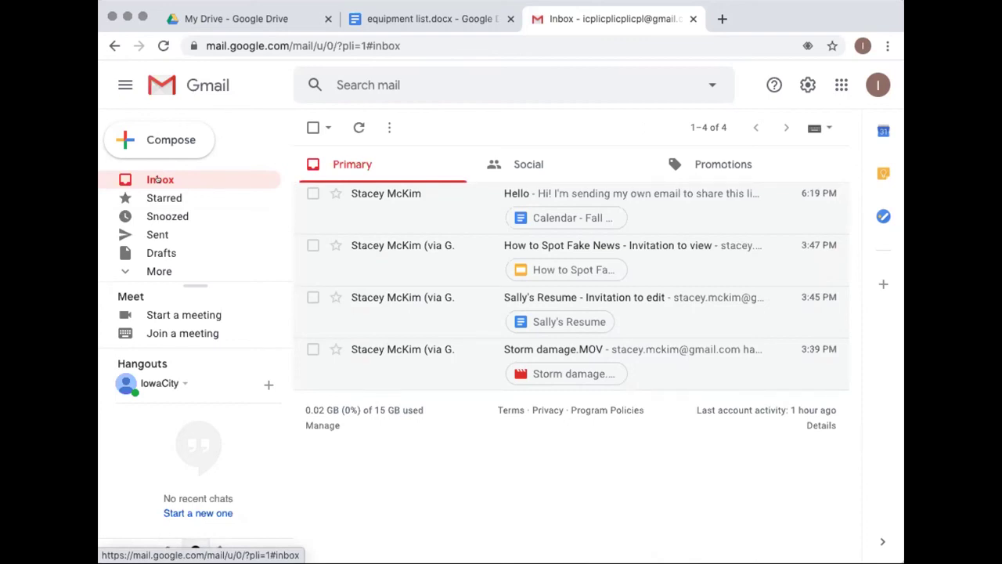
Switch back to the 'My Drive - Google Drive' browser tab
{"action": "left_click", "coordinate": [223, 19]}
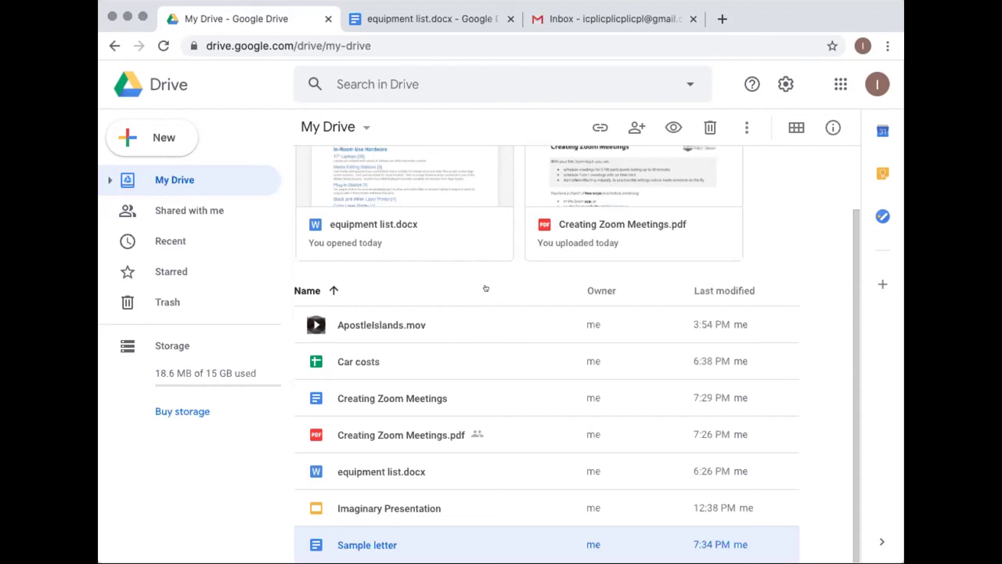
{"action": "left_click", "coordinate": [383, 324]}
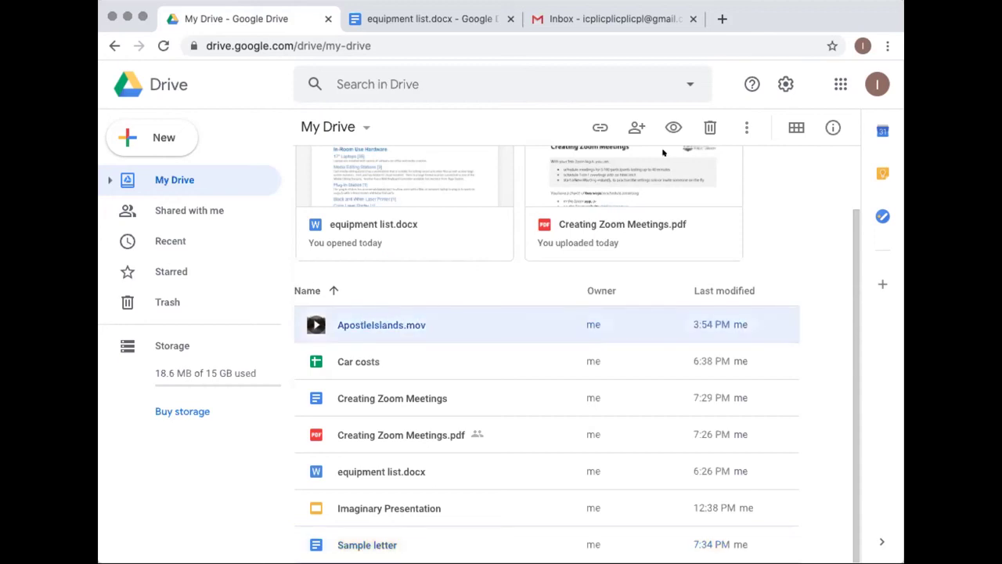
{"action": "left_click", "coordinate": [632, 129]}
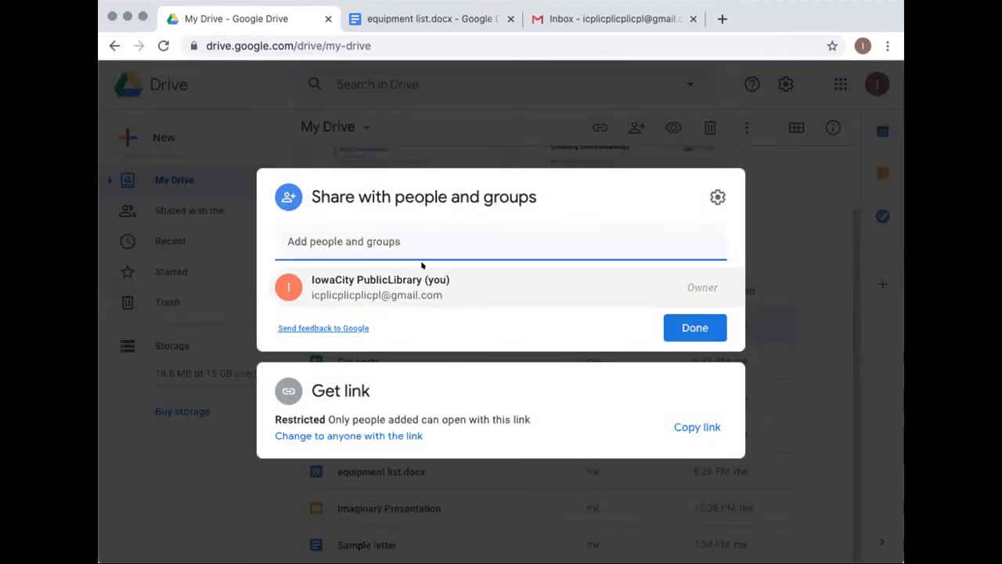
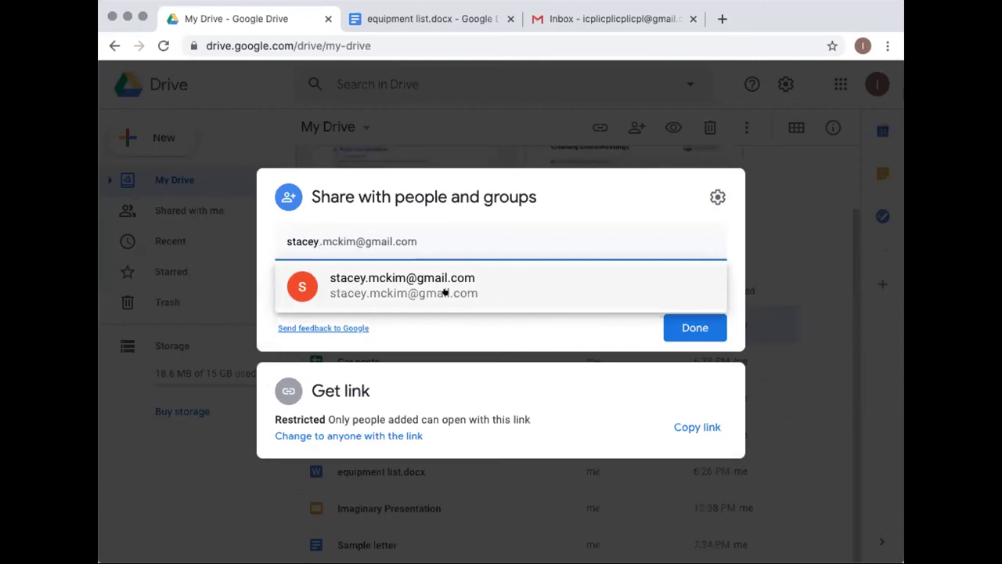
{"action": "left_click", "coordinate": [443, 290]}
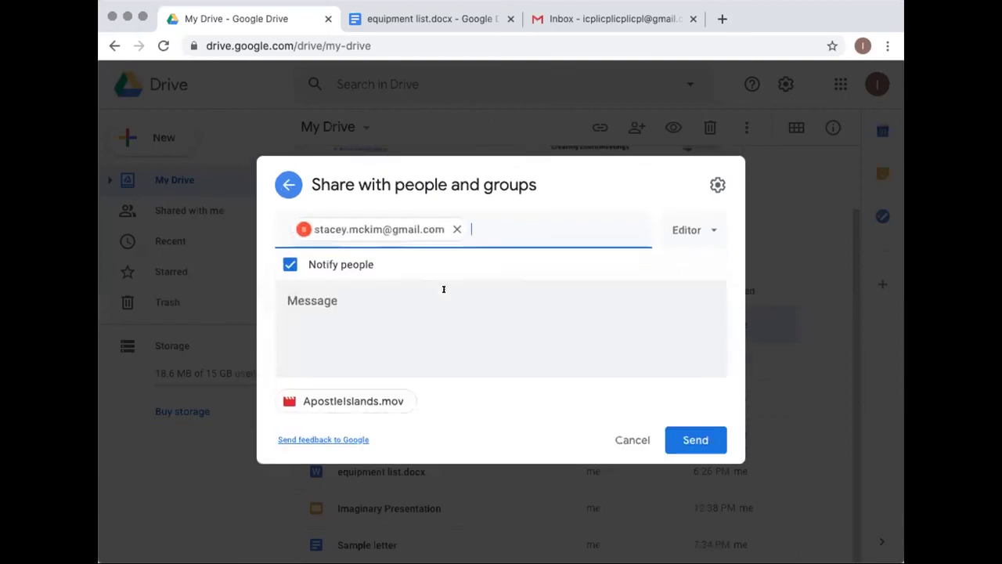
{"action": "left_click", "coordinate": [689, 231]}
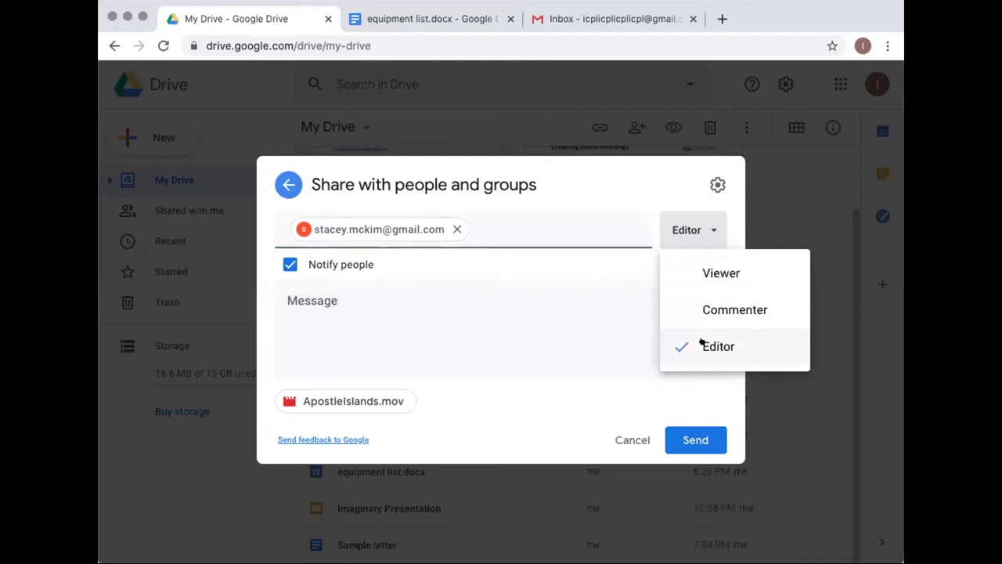
{"action": "left_click", "coordinate": [631, 440]}
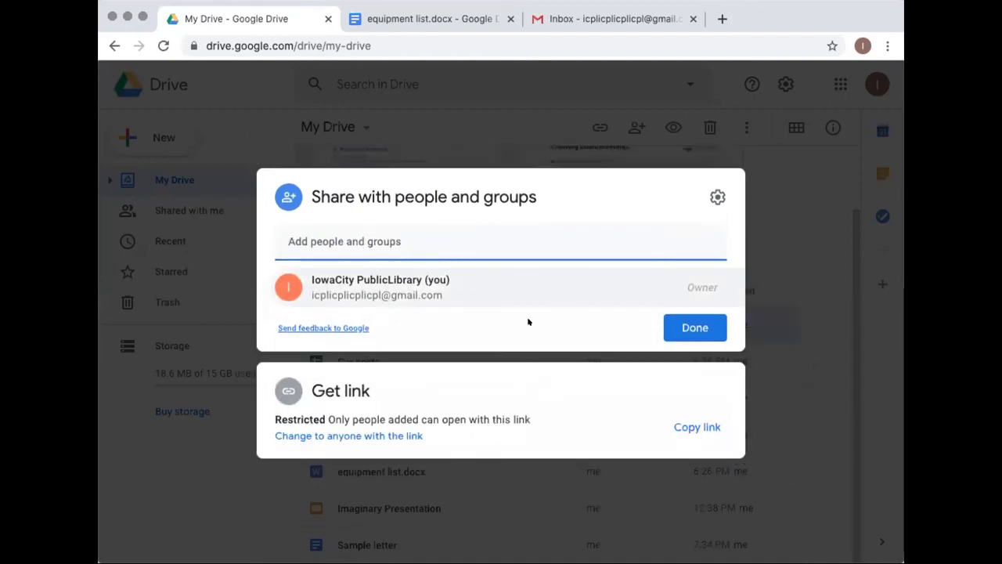
{"action": "left_click", "coordinate": [677, 335]}
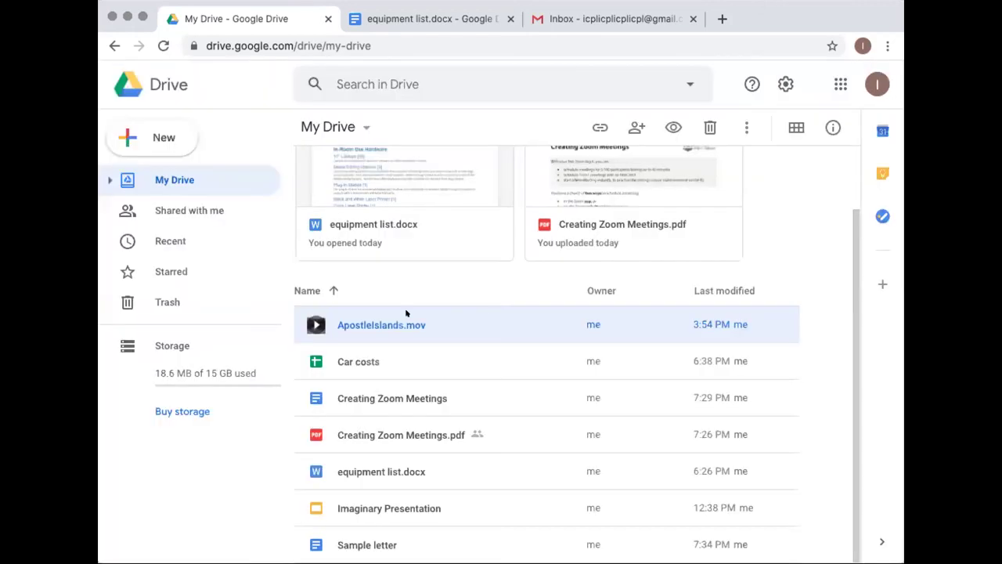
Preview ApostleIslands.mov, check its Open with app list, and lower the player volume
{"action": "double_click", "coordinate": [349, 322]}
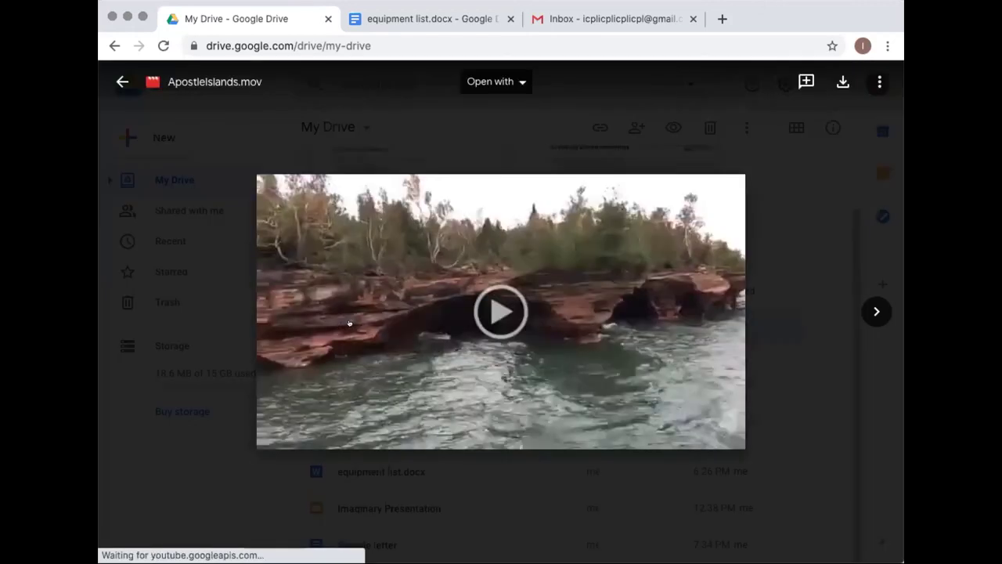
{"action": "left_click", "coordinate": [519, 81]}
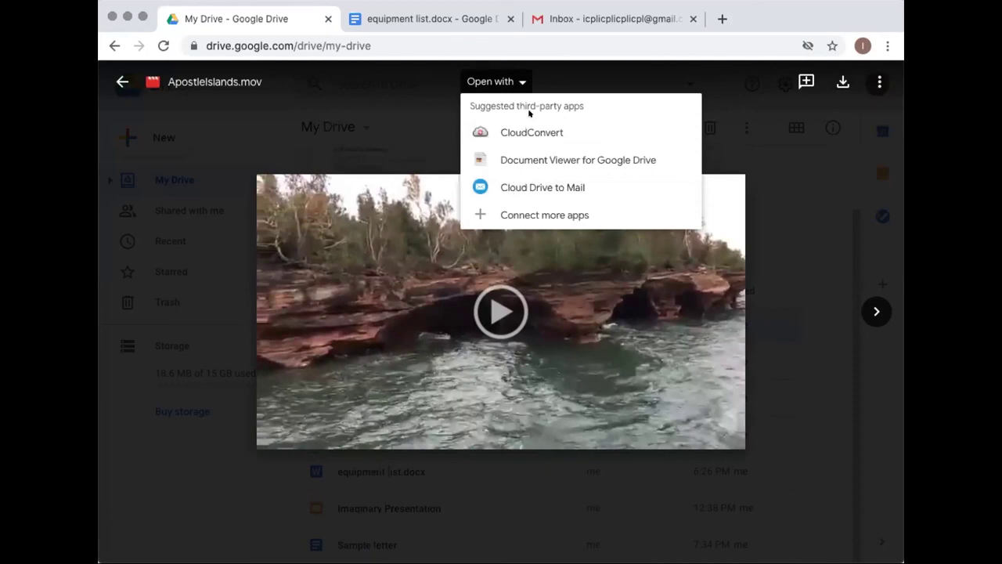
{"action": "left_click", "coordinate": [557, 81]}
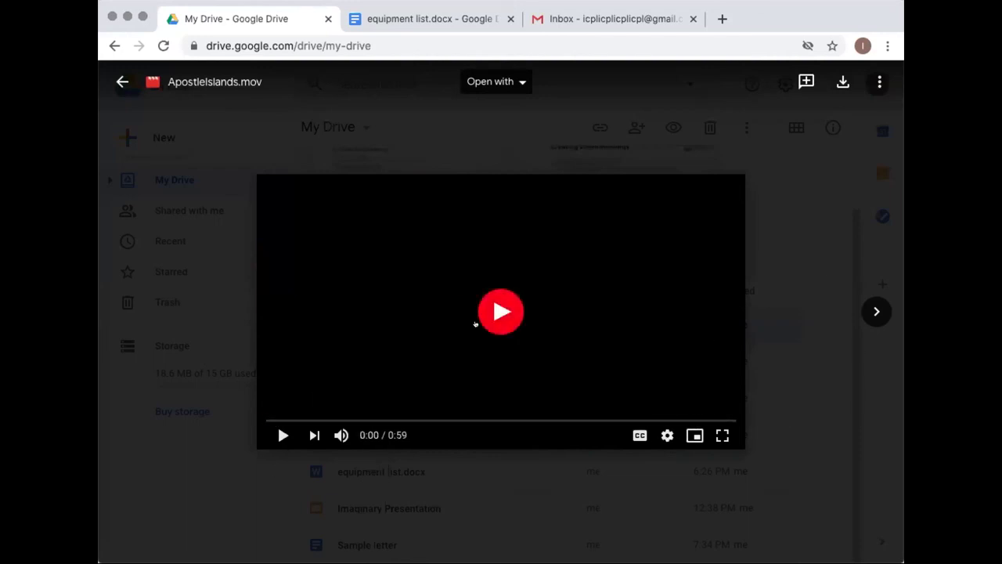
{"action": "left_click", "coordinate": [354, 434]}
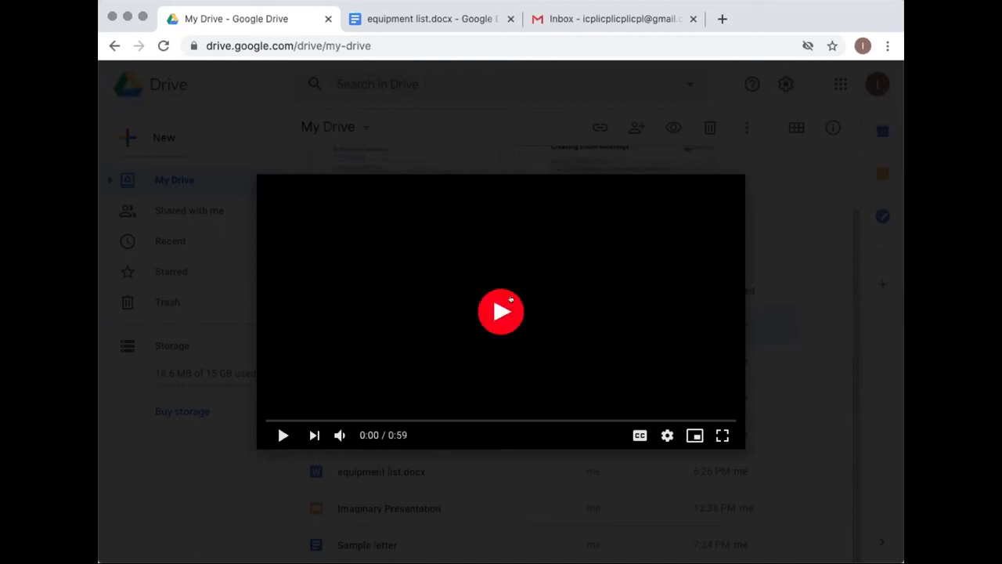
Close the ApostleIslands.mov video preview to get back to My Drive
{"action": "left_click", "coordinate": [789, 351]}
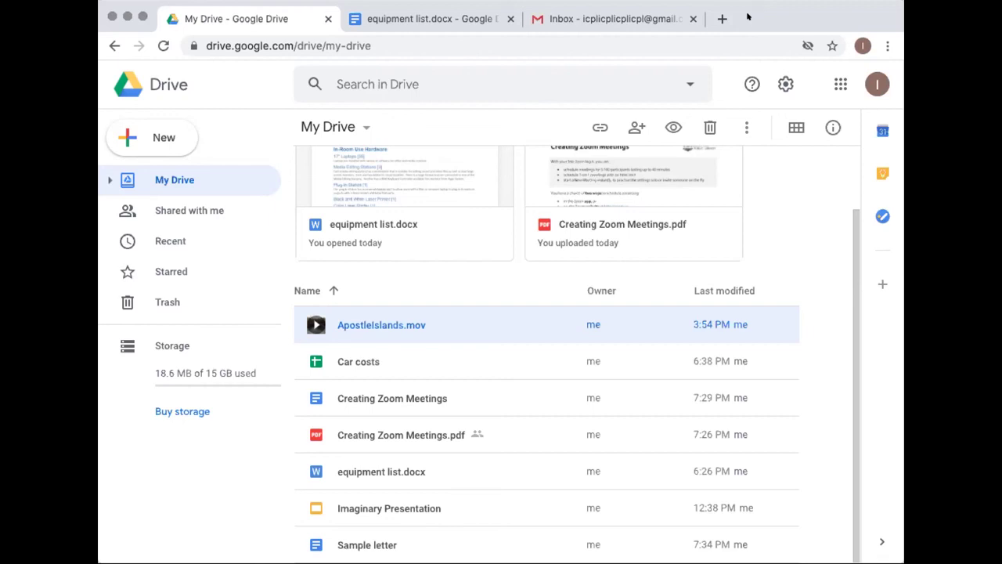
Go to Shared with me, select Sally's Resume, and dismiss the shortcut tip
{"action": "left_click", "coordinate": [189, 212]}
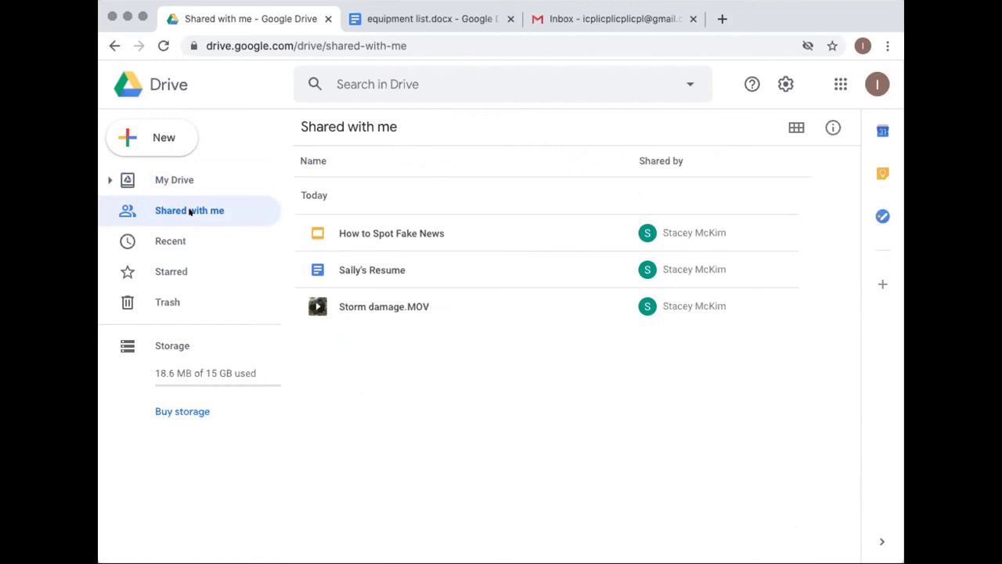
{"action": "left_click", "coordinate": [382, 261]}
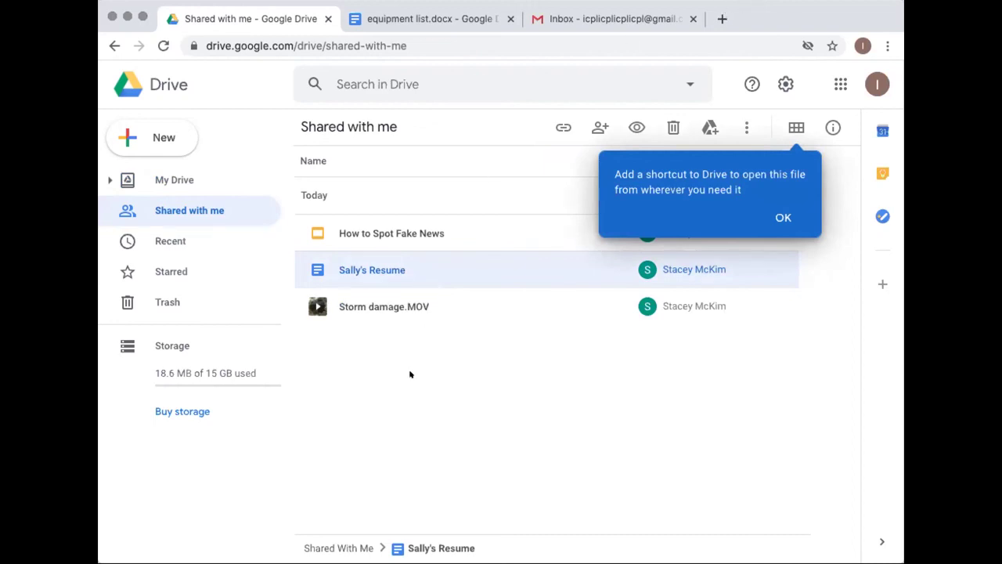
{"action": "left_click", "coordinate": [783, 216]}
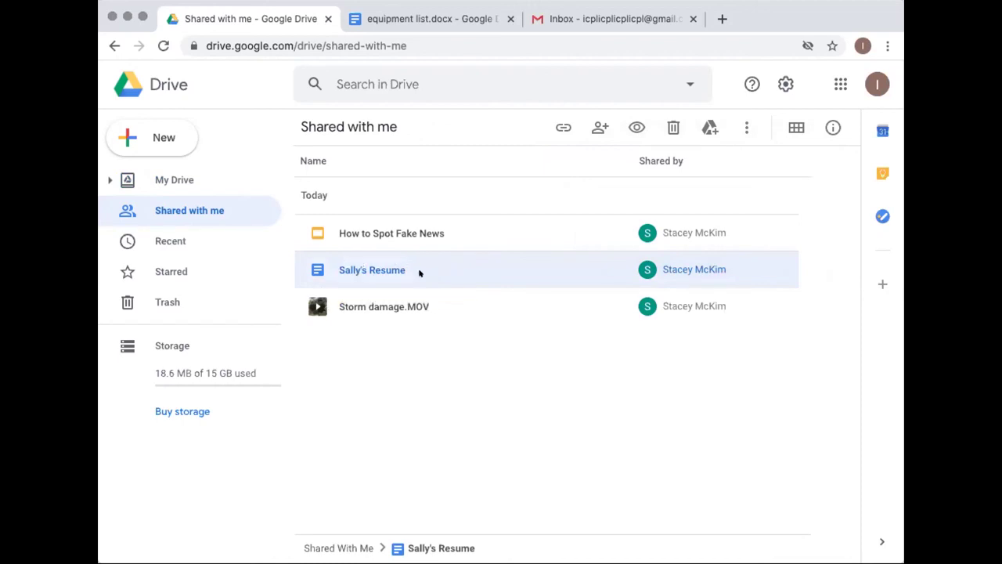
Start sharing Sally's Resume, remove the person added, and close the window without sharing
{"action": "left_click", "coordinate": [596, 127]}
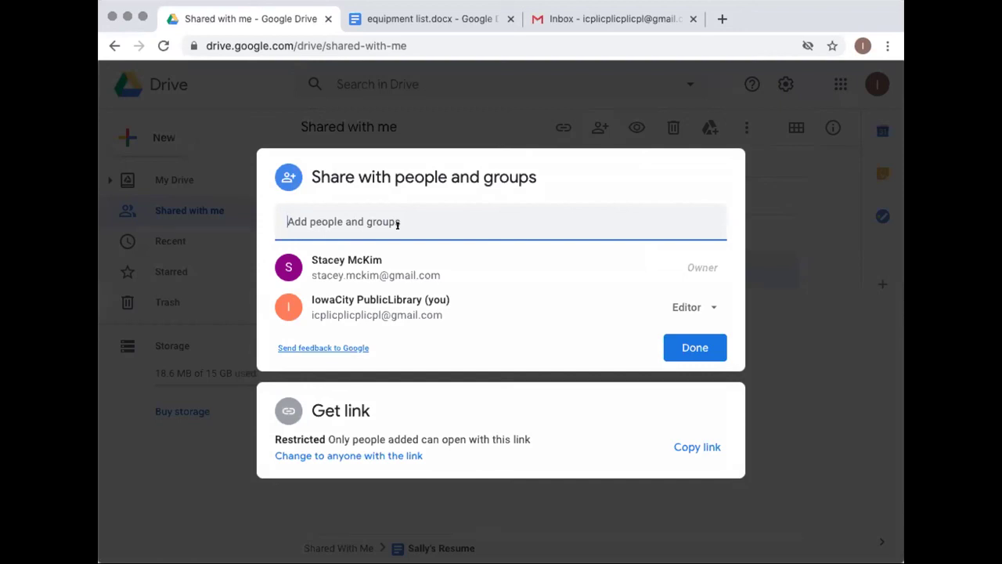
{"action": "type", "text": "ado"}
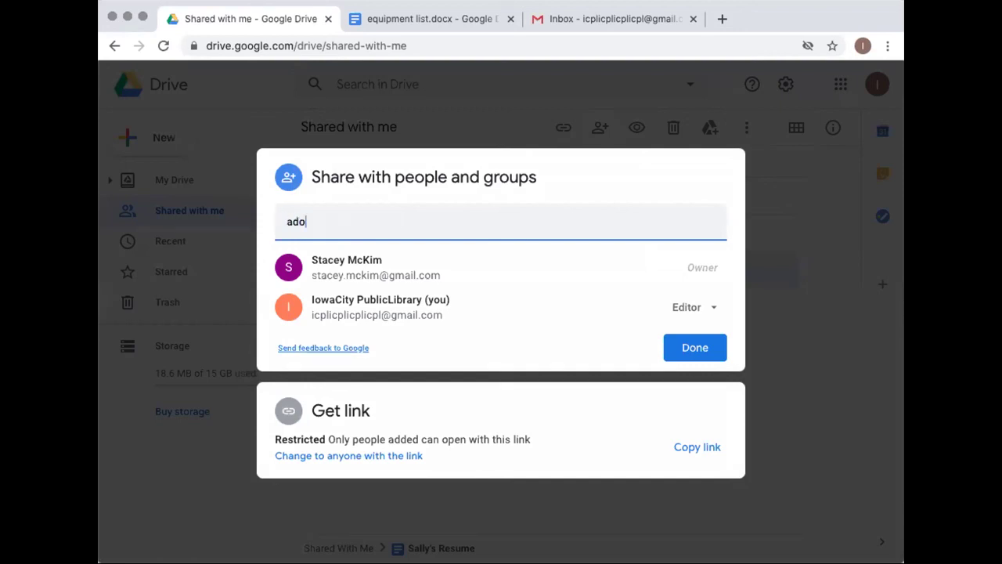
{"action": "type", "text": "b"}
{"action": "key", "text": "BackSpace"}
{"action": "key", "text": "BackSpace"}
{"action": "key", "text": "BackSpace"}
{"action": "key", "text": "BackSpace"}
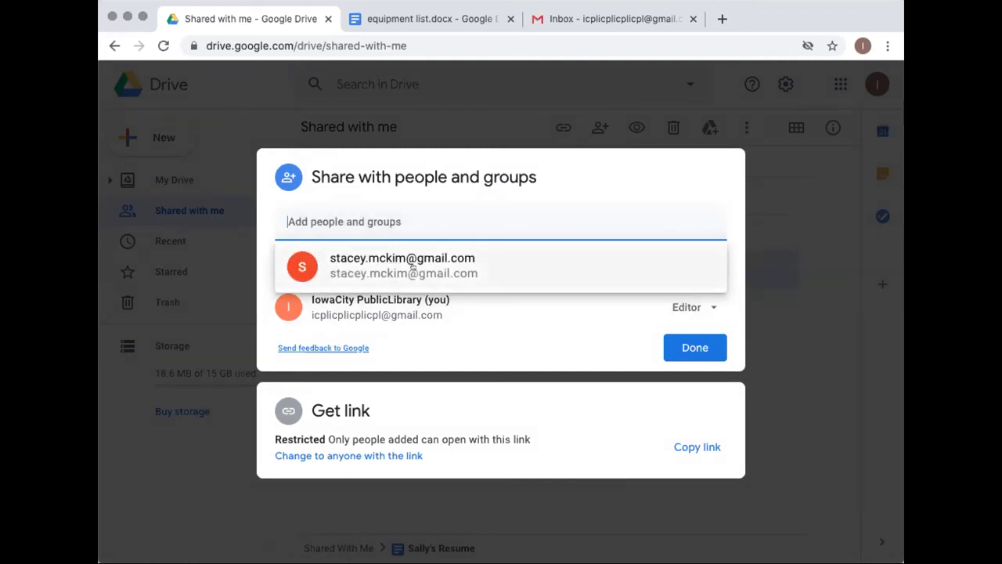
{"action": "left_click", "coordinate": [395, 258]}
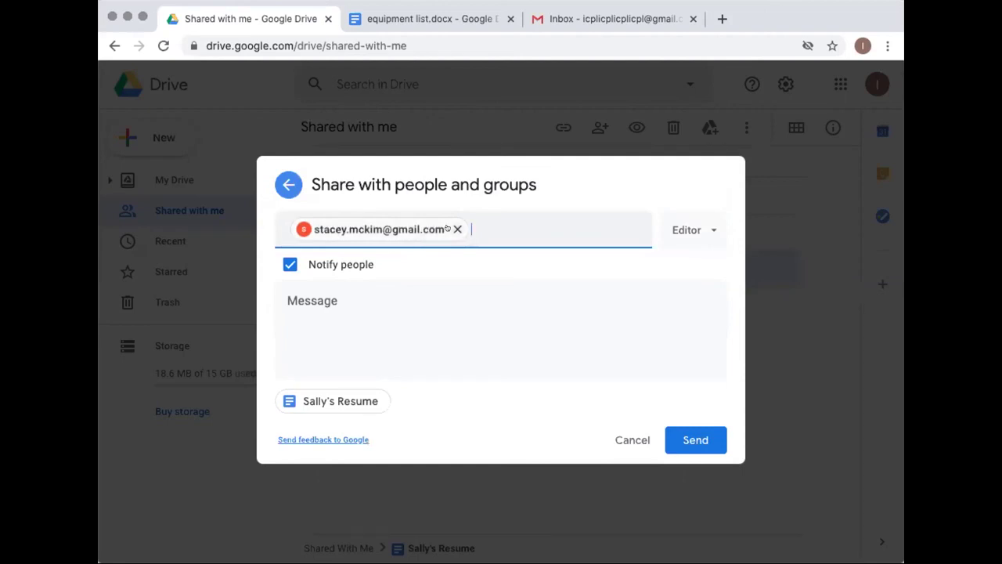
{"action": "mouse_move", "coordinate": [447, 228]}
{"action": "key", "text": "BackSpace"}
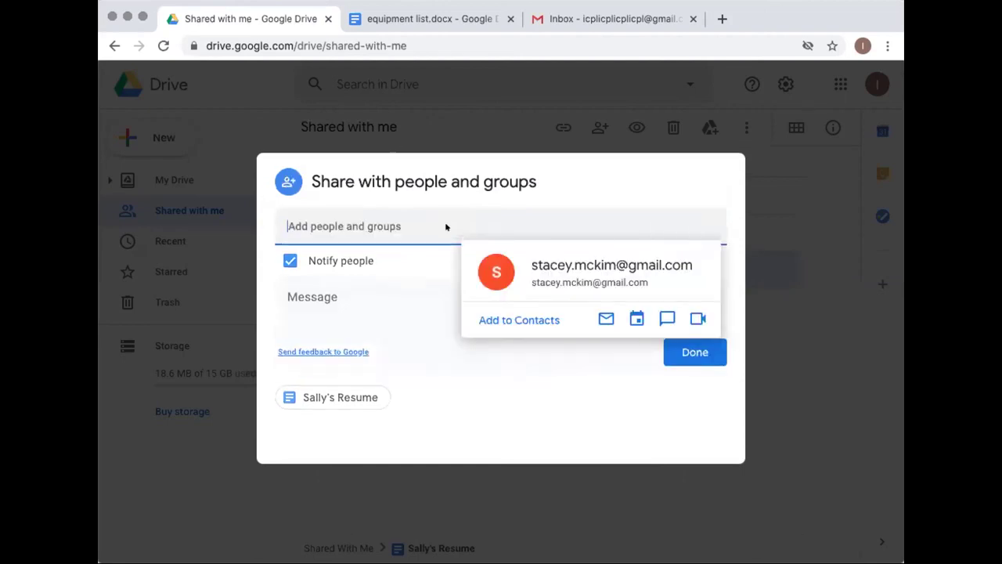
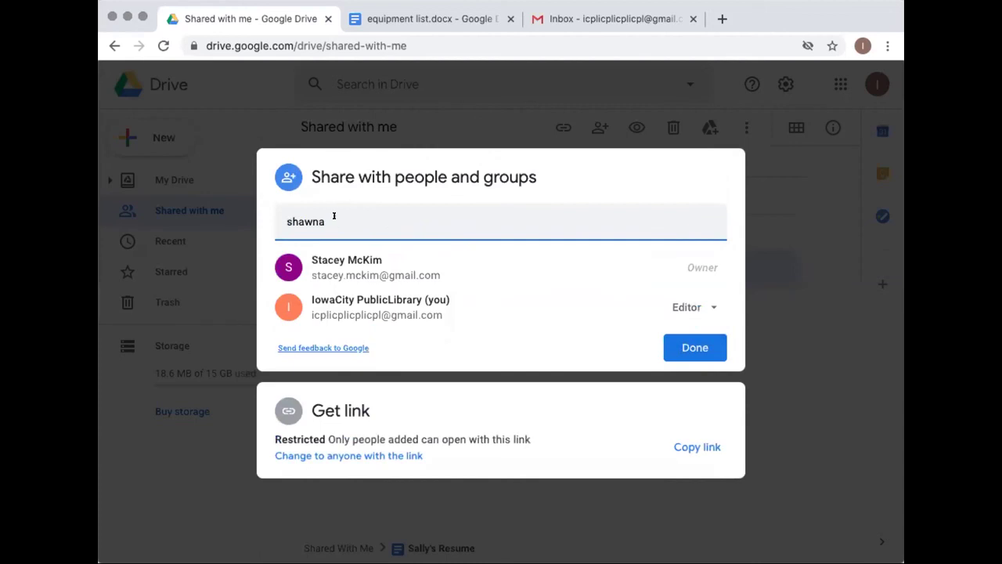
{"action": "left_click_drag", "start_coordinate": [346, 219], "coordinate": [223, 213]}
{"action": "left_click", "coordinate": [223, 214]}
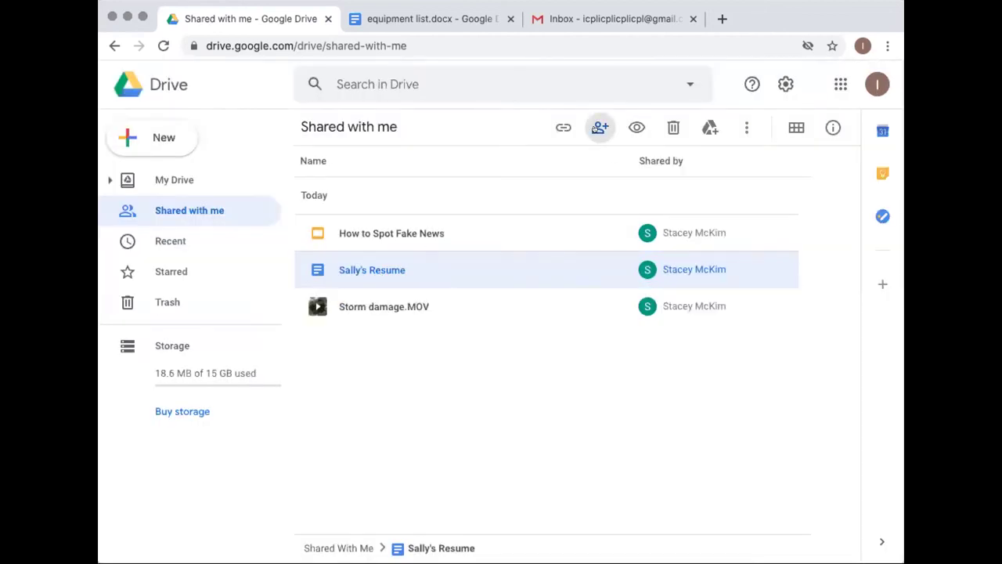
Reopen sharing for Sally's Resume, paste the recipient's e-mail address, and begin correcting it
{"action": "left_click", "coordinate": [599, 127]}
{"action": "key", "text": "ctrl+v"}
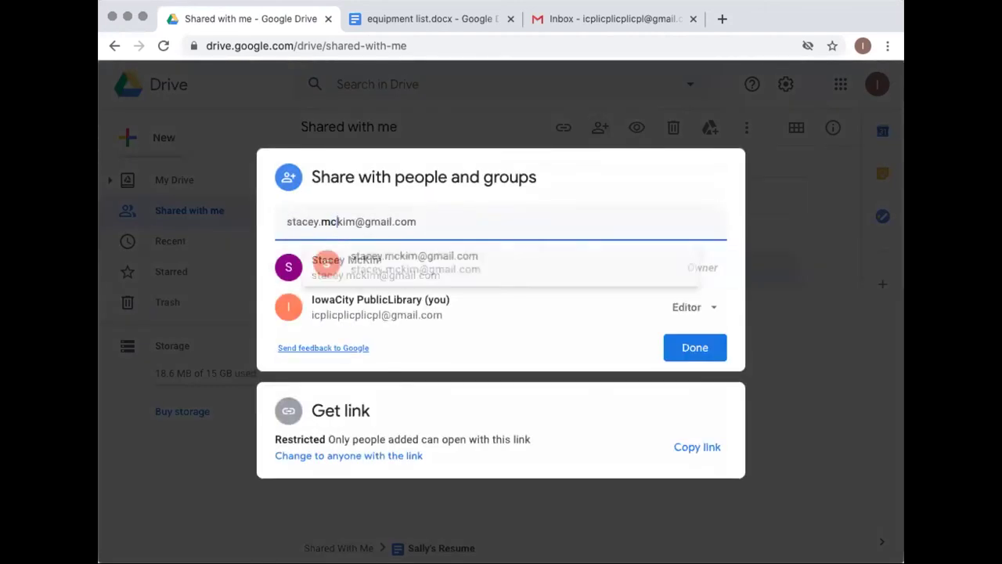
{"action": "key", "text": "Return"}
{"action": "double_click", "coordinate": [445, 228]}
{"action": "left_click_drag", "start_coordinate": [337, 222], "coordinate": [355, 222]}
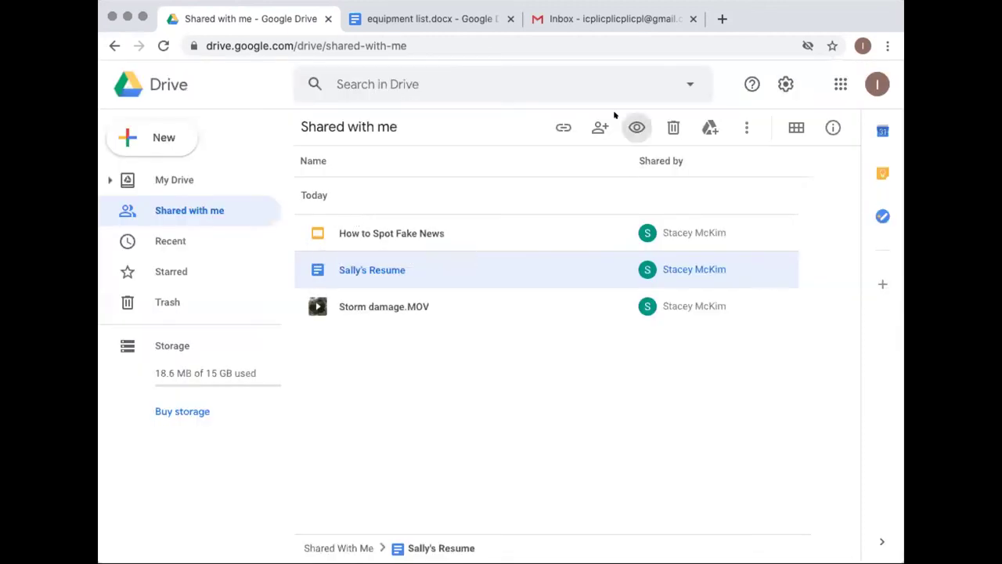
Complete the recipient's e-mail address and send Sally's Resume to them as Editor with notification
{"action": "left_click", "coordinate": [600, 126]}
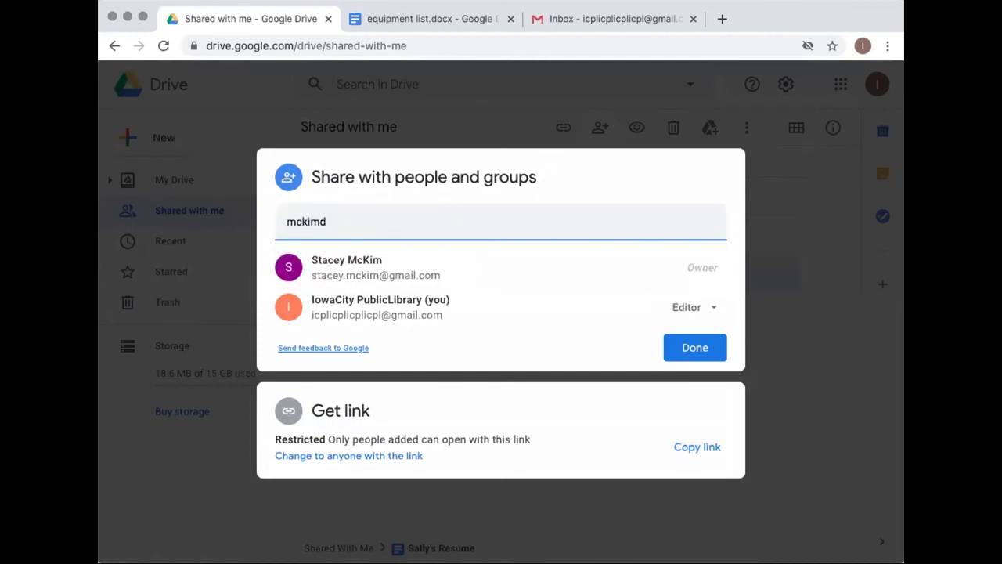
{"action": "type", "text": "@gmail.com"}
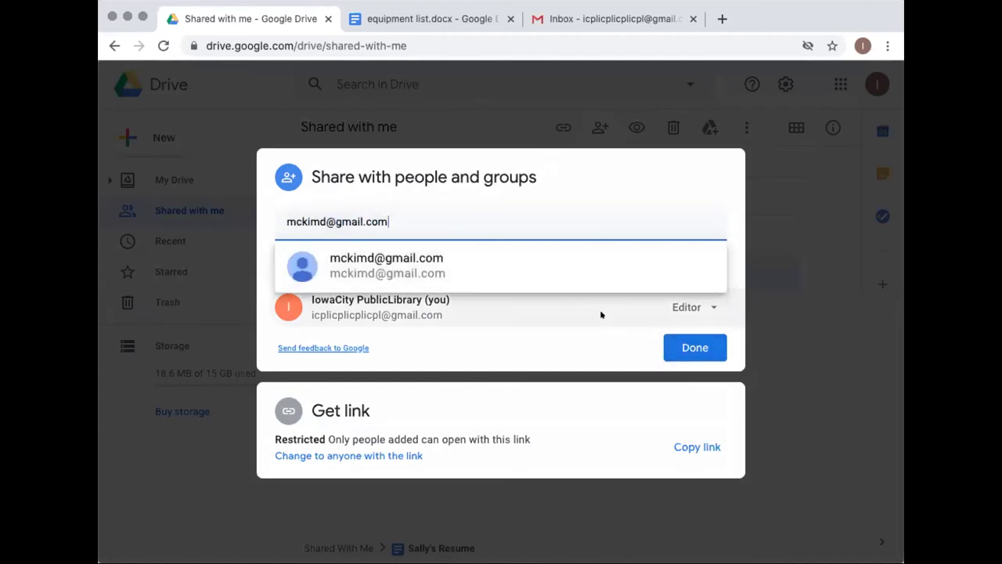
{"action": "left_click", "coordinate": [449, 264]}
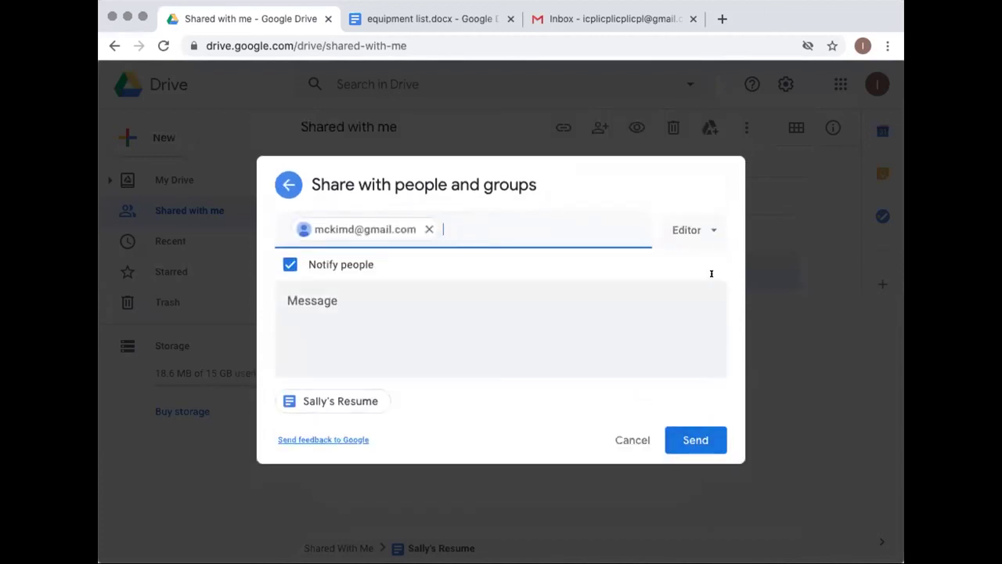
{"action": "left_click", "coordinate": [693, 440]}
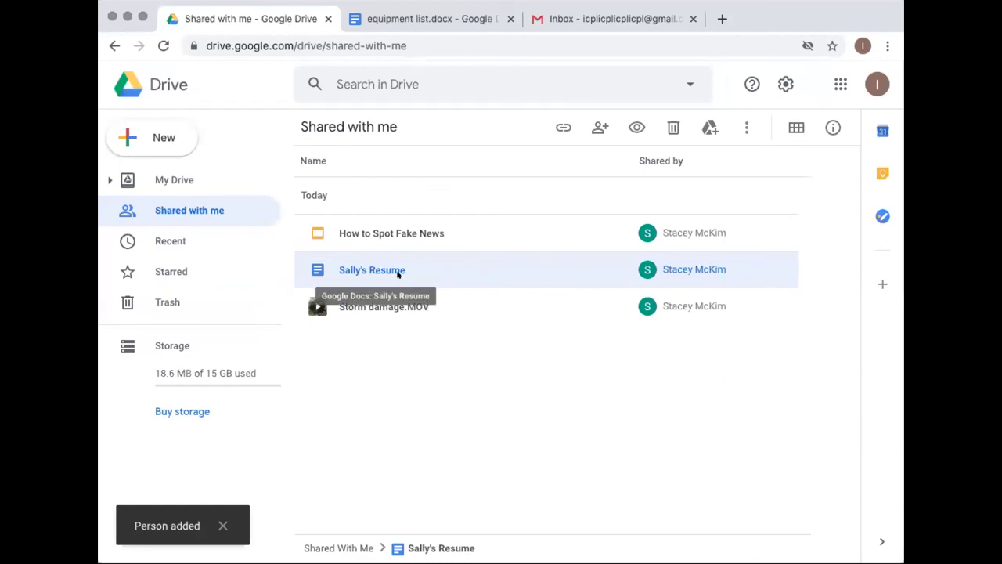
{"action": "left_click", "coordinate": [410, 234]}
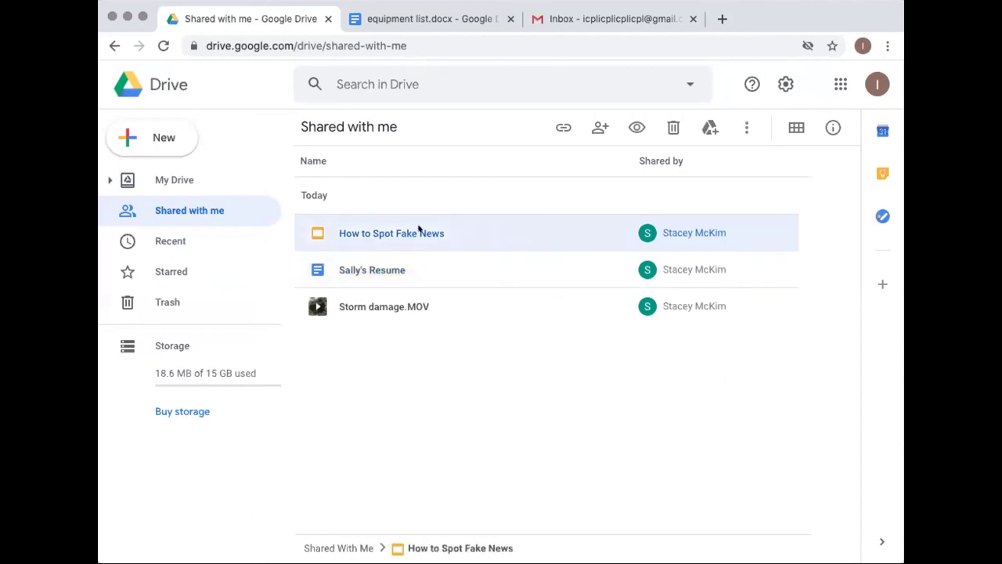
{"action": "left_click", "coordinate": [596, 128]}
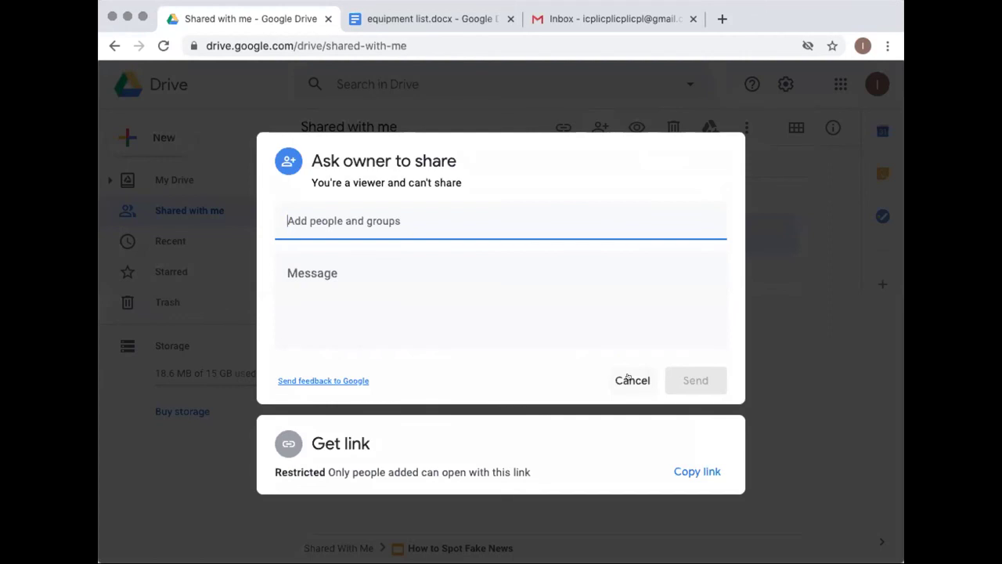
{"action": "left_click", "coordinate": [628, 379]}
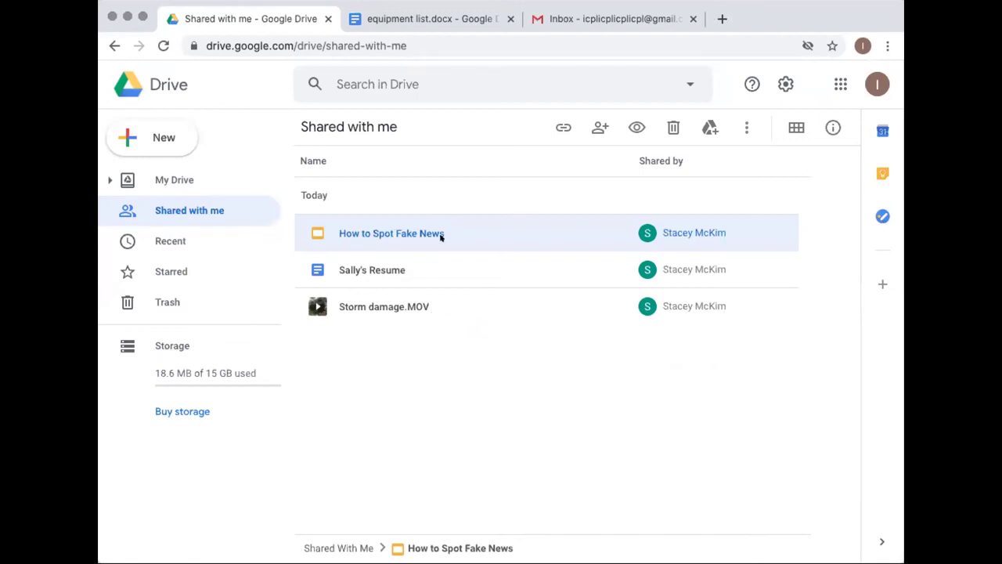
{"action": "left_click", "coordinate": [381, 267]}
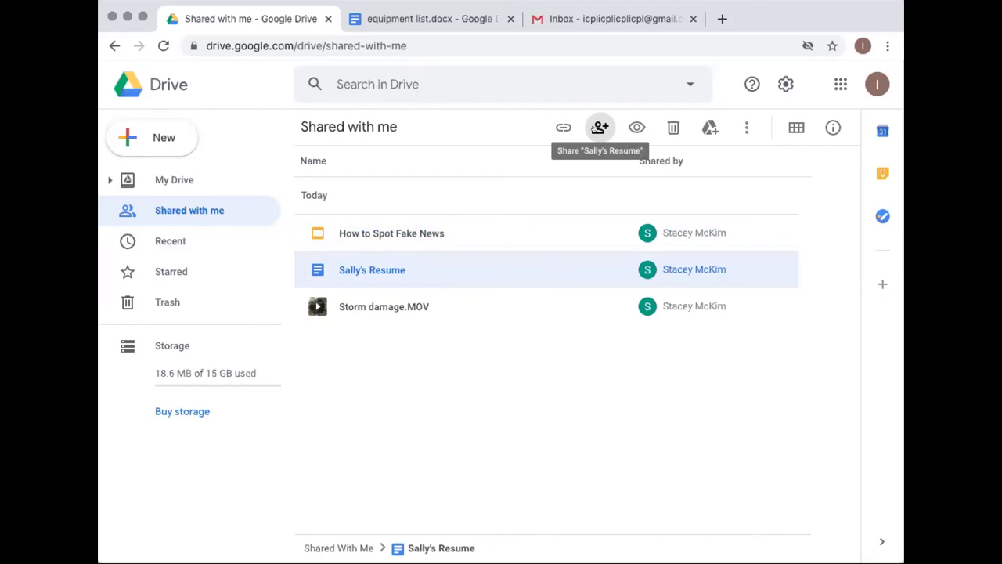
{"action": "left_click", "coordinate": [386, 308]}
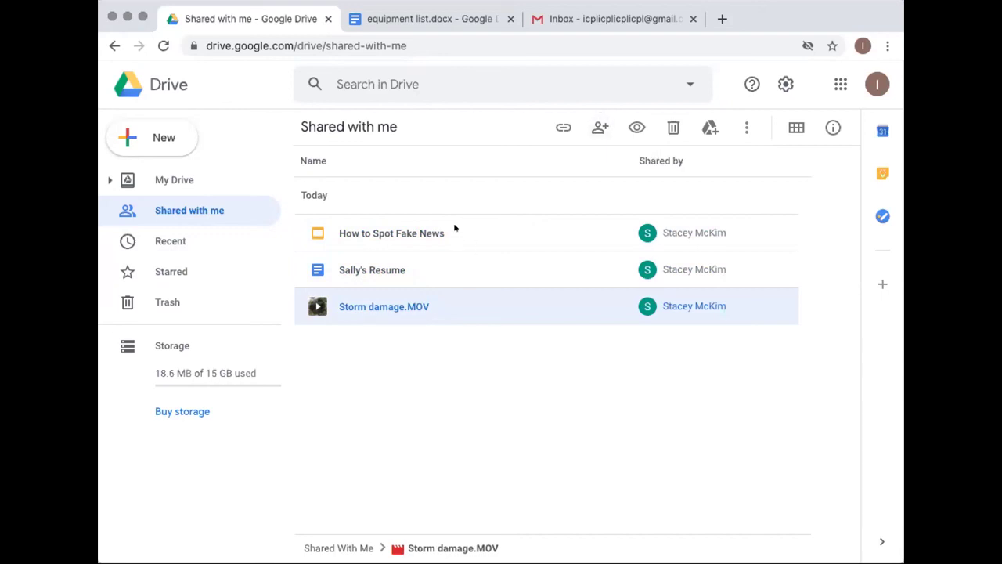
{"action": "left_click", "coordinate": [435, 352]}
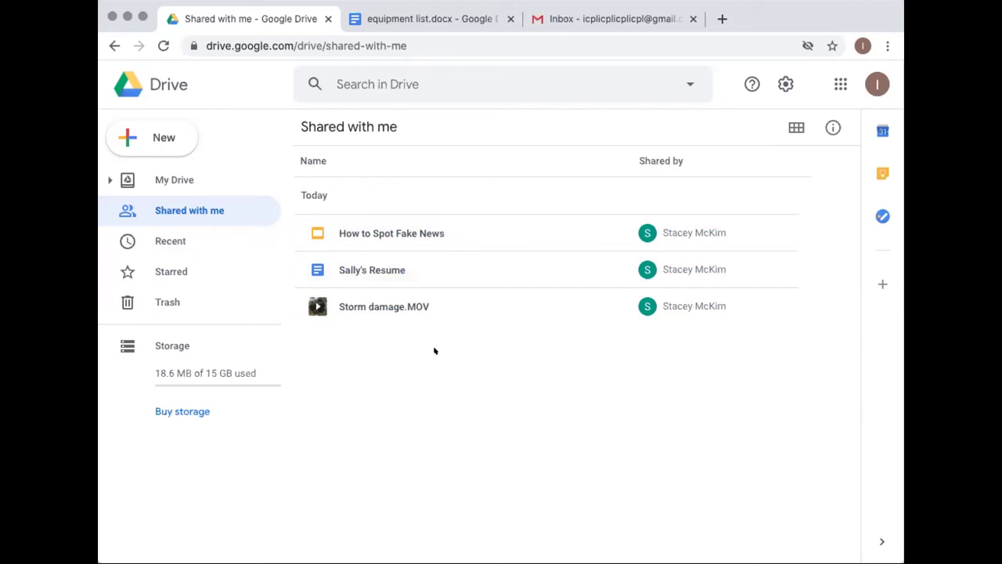
Select Storm damage.MOV in the Shared with me list
{"action": "left_click", "coordinate": [420, 303]}
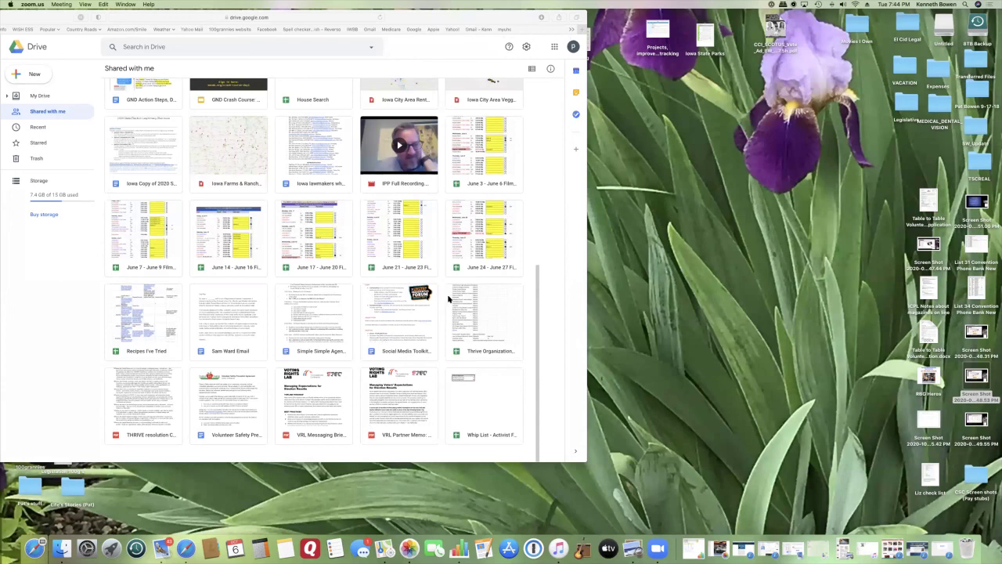
Navigate through KFMG and WTBE uploads into the Bluegrass Night - Reserve folder
{"action": "scroll", "coordinate": [449, 298], "scroll_direction": "up", "scroll_amount": 5}
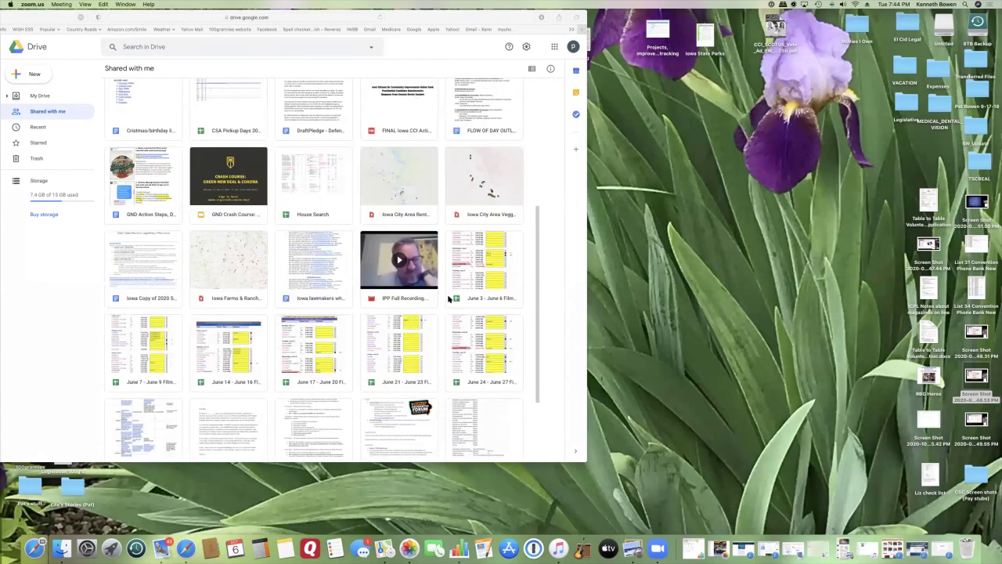
{"action": "scroll", "coordinate": [439, 277], "scroll_direction": "down", "scroll_amount": 5}
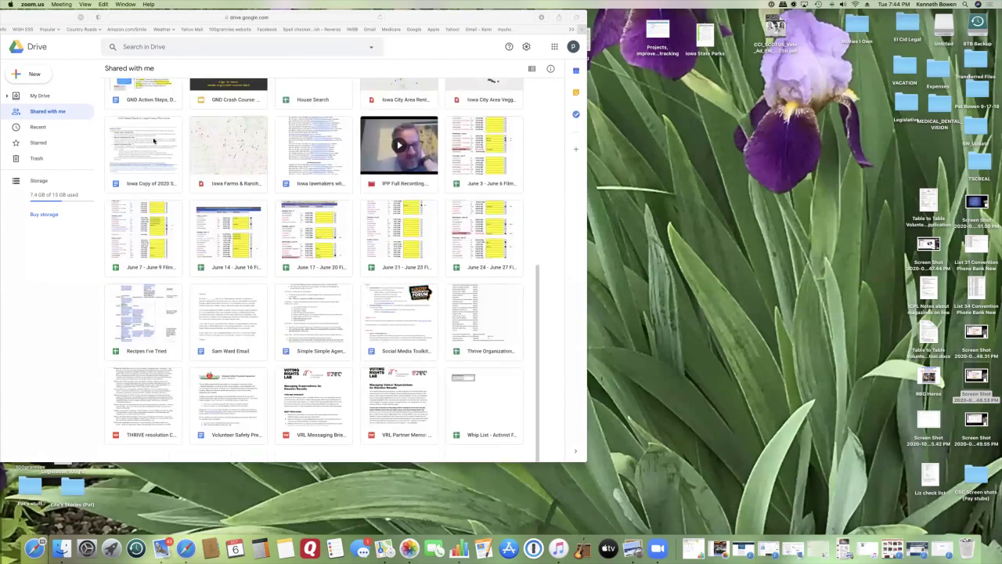
{"action": "scroll", "coordinate": [299, 240], "scroll_direction": "up", "scroll_amount": 10}
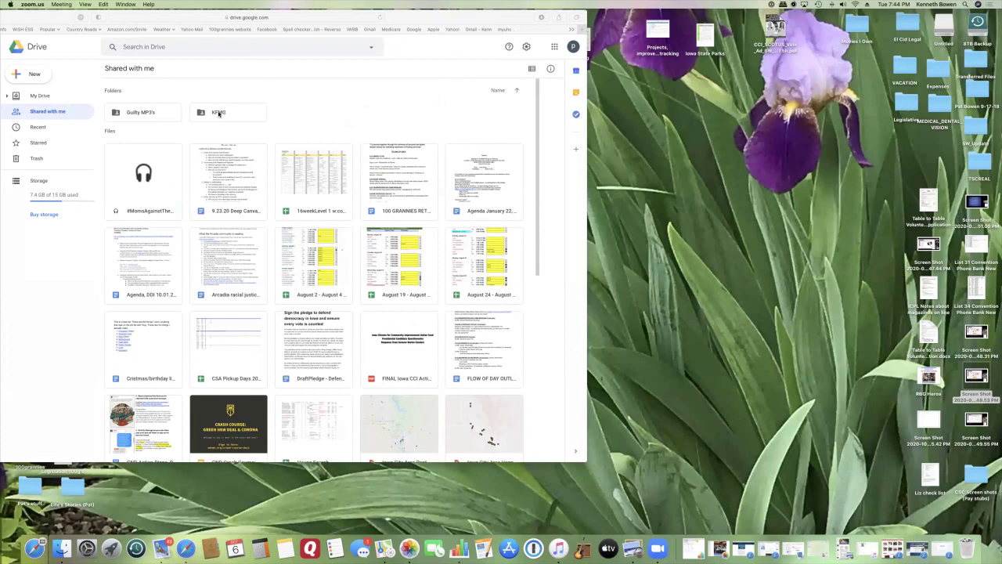
{"action": "left_click", "coordinate": [218, 113]}
{"action": "scroll", "coordinate": [219, 113], "scroll_direction": "down", "scroll_amount": 1}
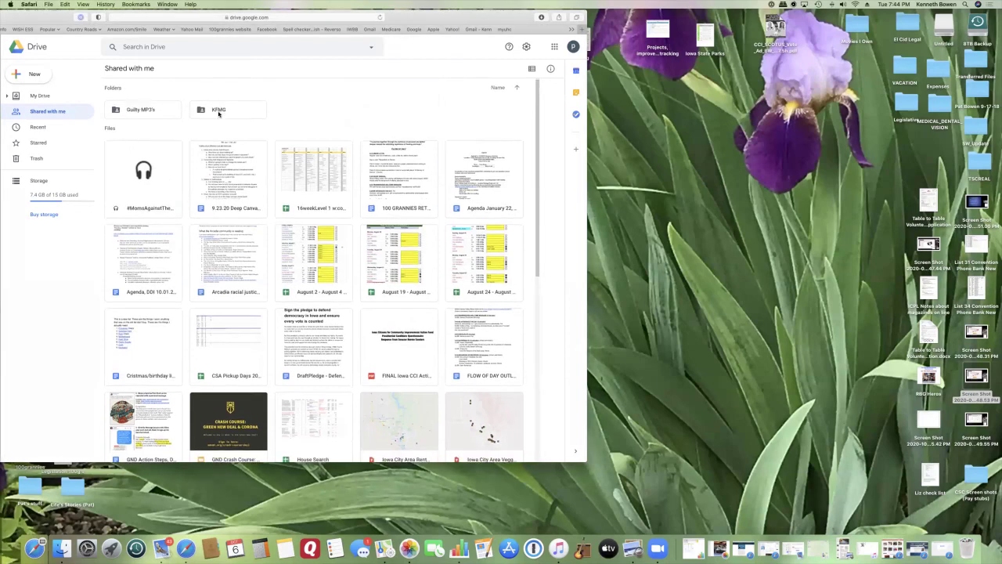
{"action": "double_click", "coordinate": [218, 113]}
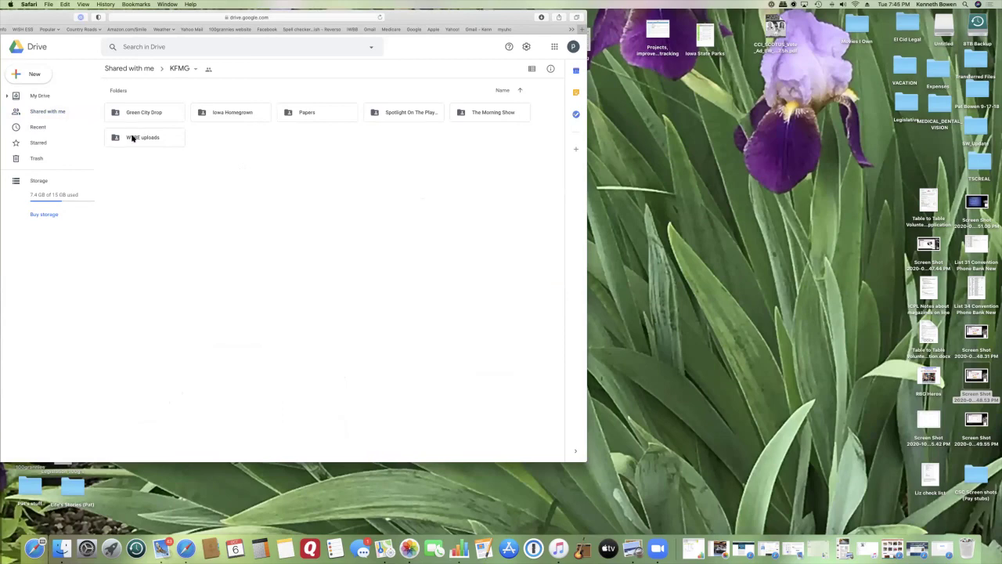
{"action": "double_click", "coordinate": [131, 138]}
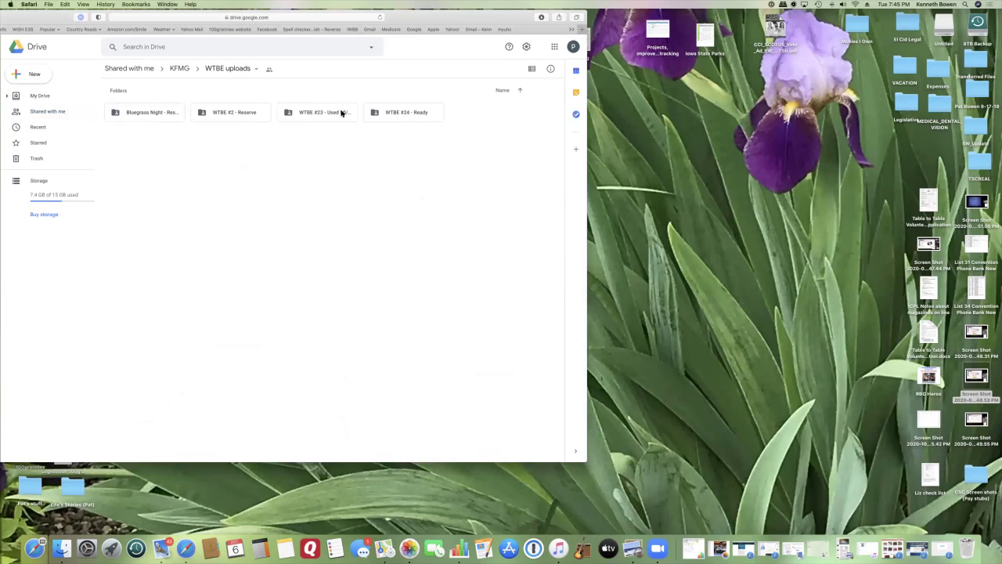
{"action": "left_click", "coordinate": [153, 114]}
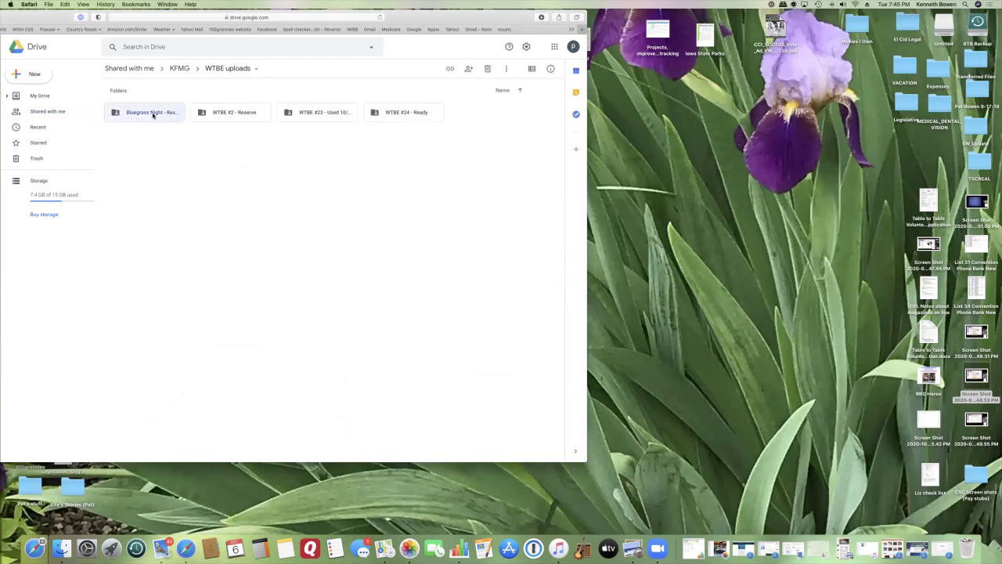
{"action": "double_click", "coordinate": [153, 114]}
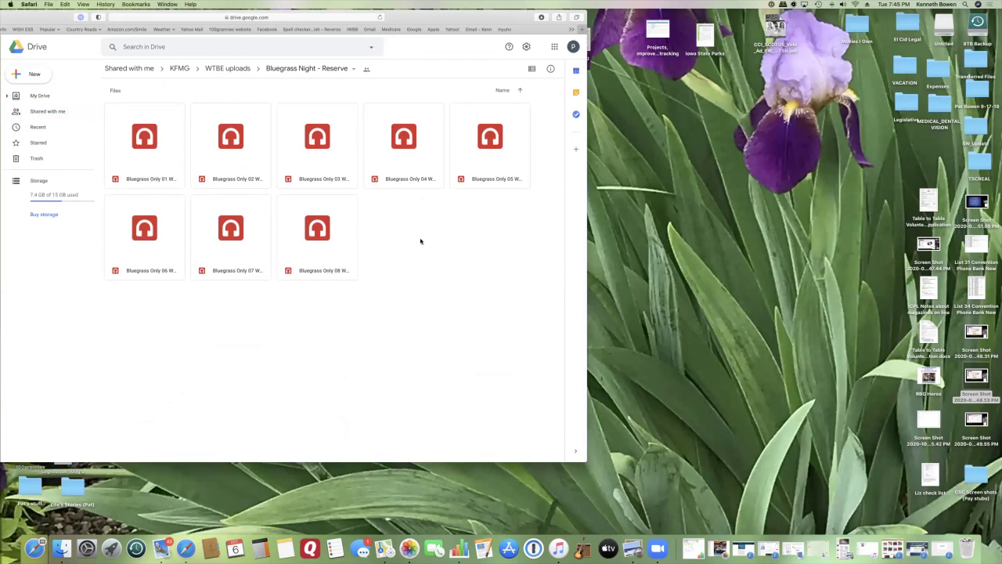
Open sharing for the first Bluegrass Only audio file and close it with Done
{"action": "left_click", "coordinate": [140, 160]}
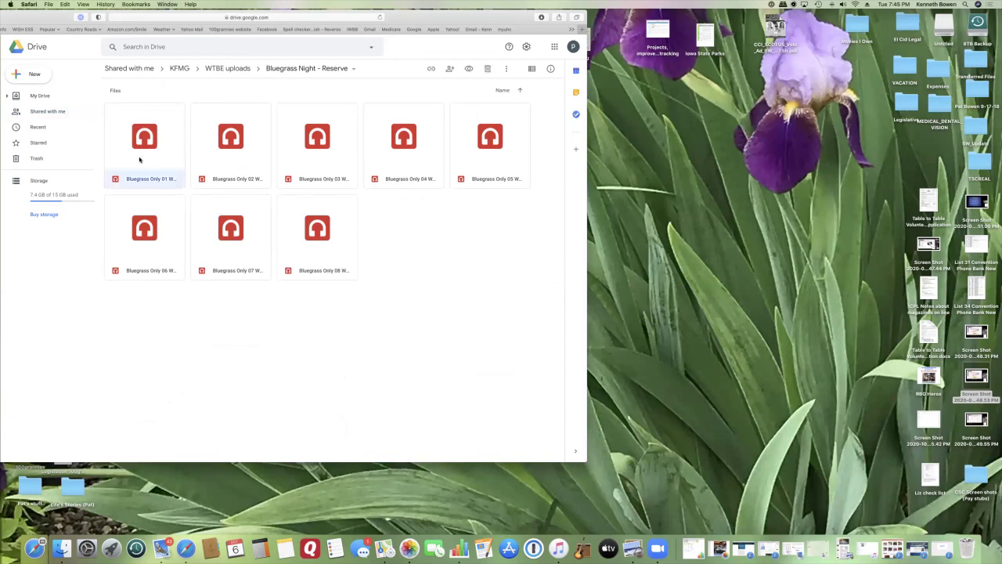
{"action": "left_click", "coordinate": [450, 70]}
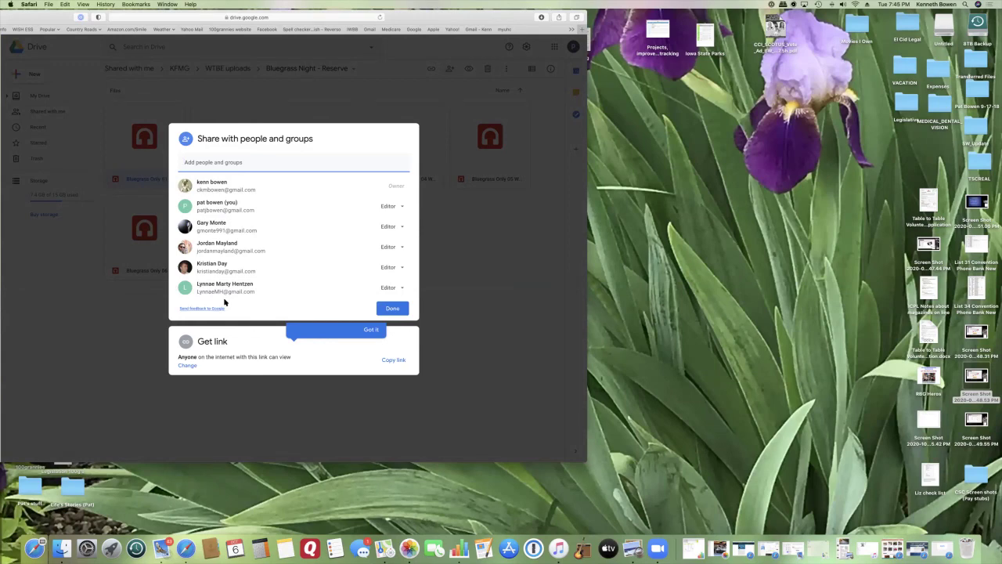
{"action": "left_click", "coordinate": [392, 307]}
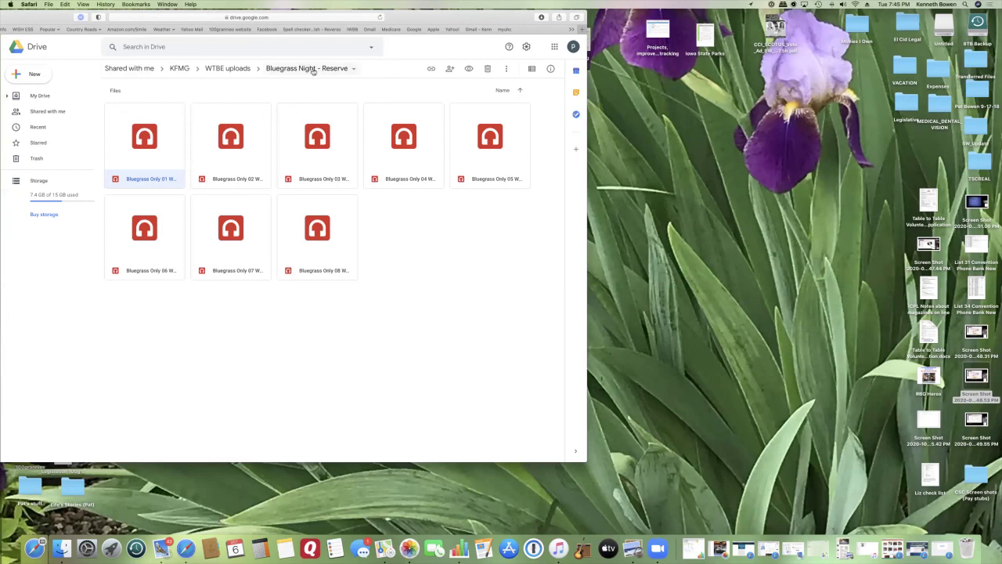
Go up through the KFMG folder to Shared with me and scroll through the shared files
{"action": "left_click", "coordinate": [177, 68]}
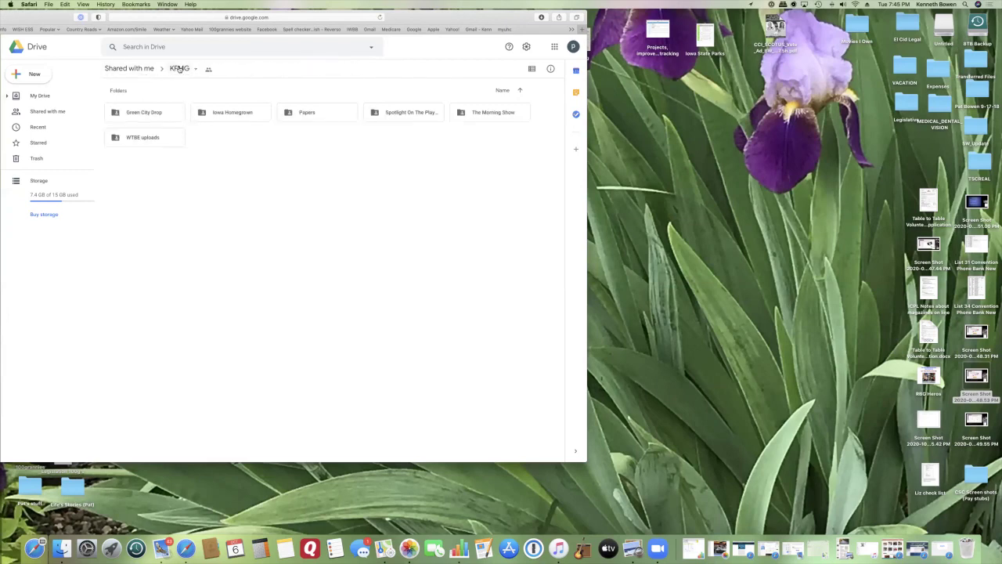
{"action": "left_click", "coordinate": [140, 68]}
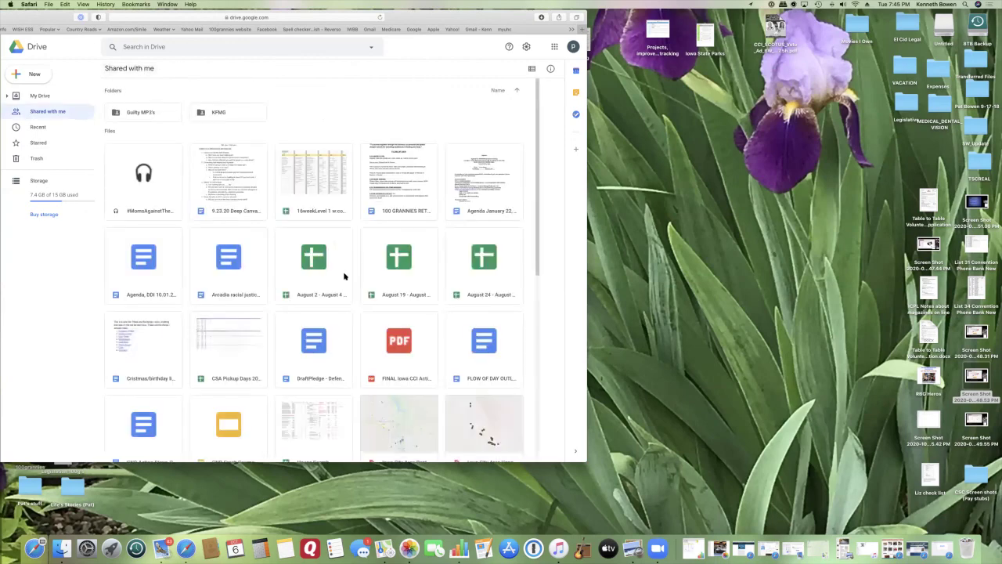
{"action": "scroll", "coordinate": [345, 276], "scroll_direction": "down", "scroll_amount": 3}
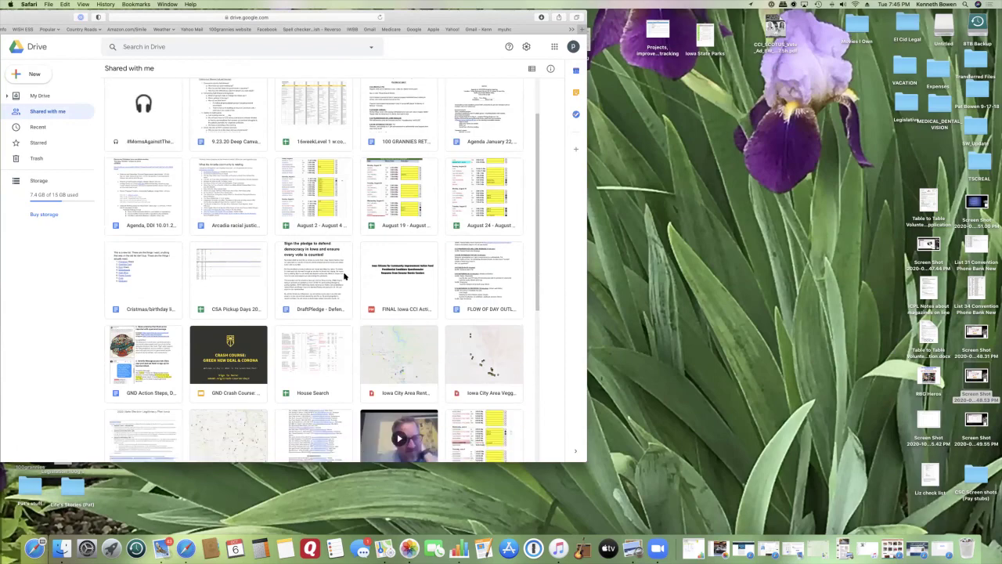
{"action": "scroll", "coordinate": [344, 276], "scroll_direction": "down", "scroll_amount": 3}
{"action": "scroll", "coordinate": [344, 276], "scroll_direction": "down", "scroll_amount": 5}
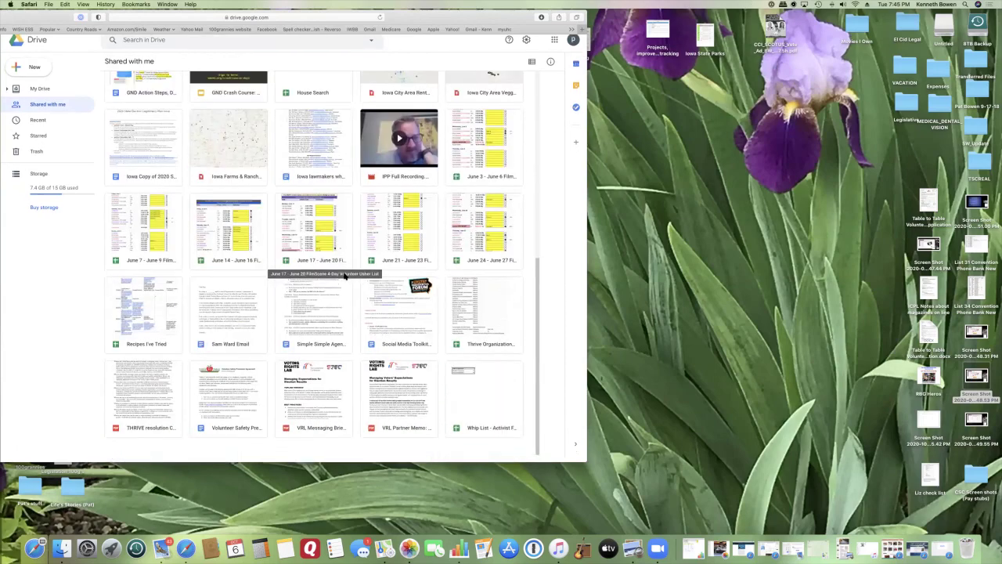
{"action": "scroll", "coordinate": [360, 251], "scroll_direction": "up", "scroll_amount": 7}
{"action": "scroll", "coordinate": [405, 182], "scroll_direction": "up", "scroll_amount": 3}
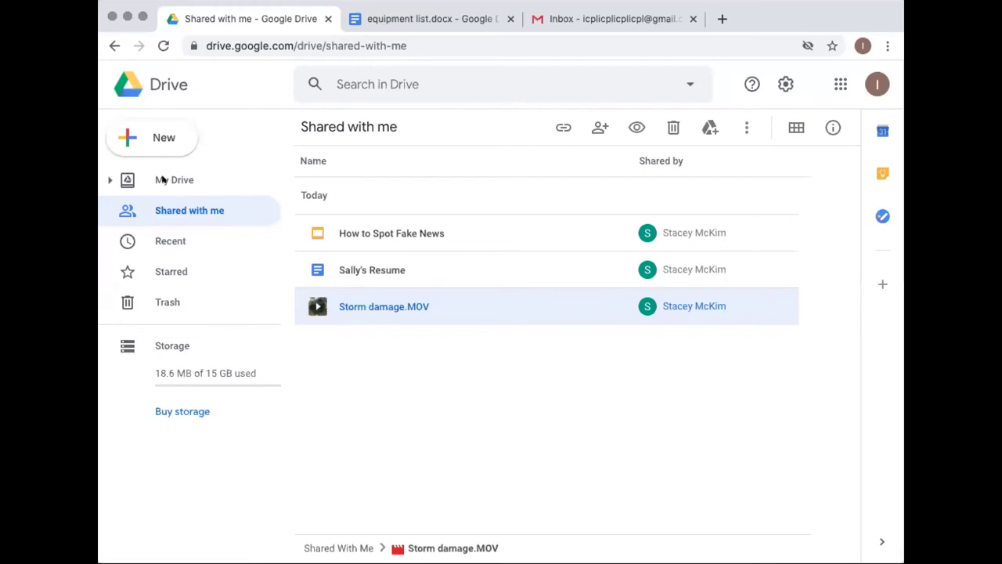
Create a new folder named 'Movies' in My Drive
{"action": "left_click", "coordinate": [162, 179]}
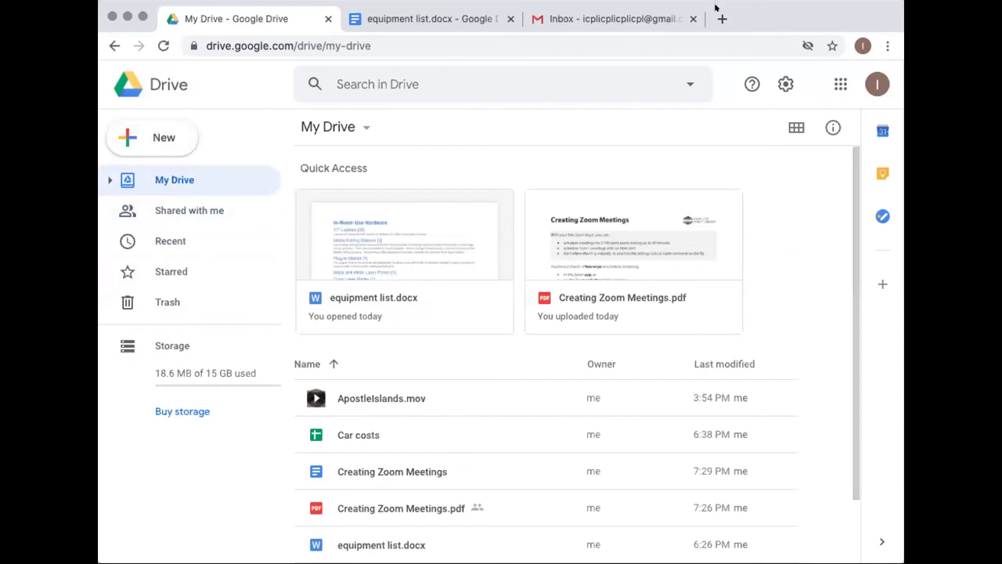
{"action": "left_click", "coordinate": [154, 144]}
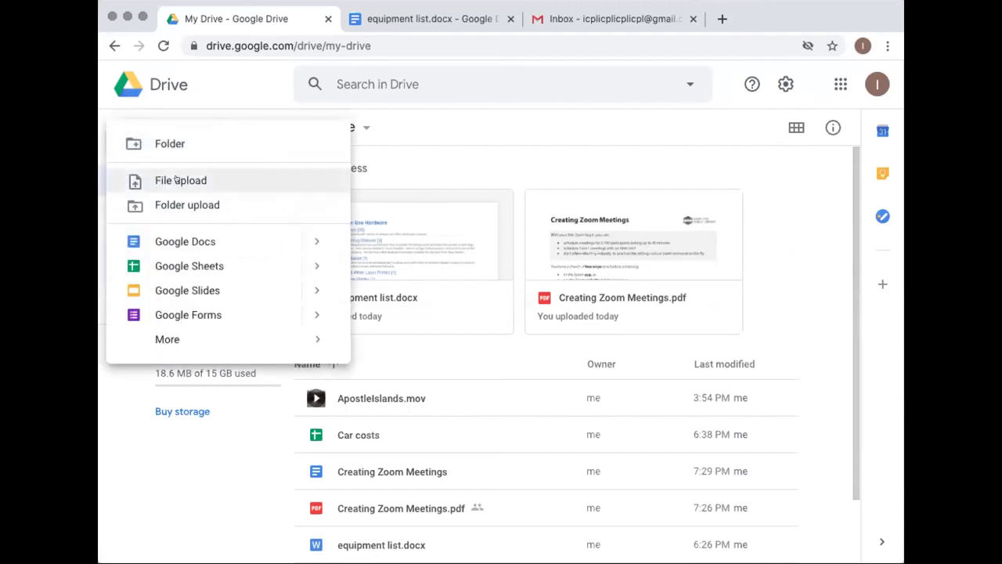
{"action": "left_click", "coordinate": [167, 144]}
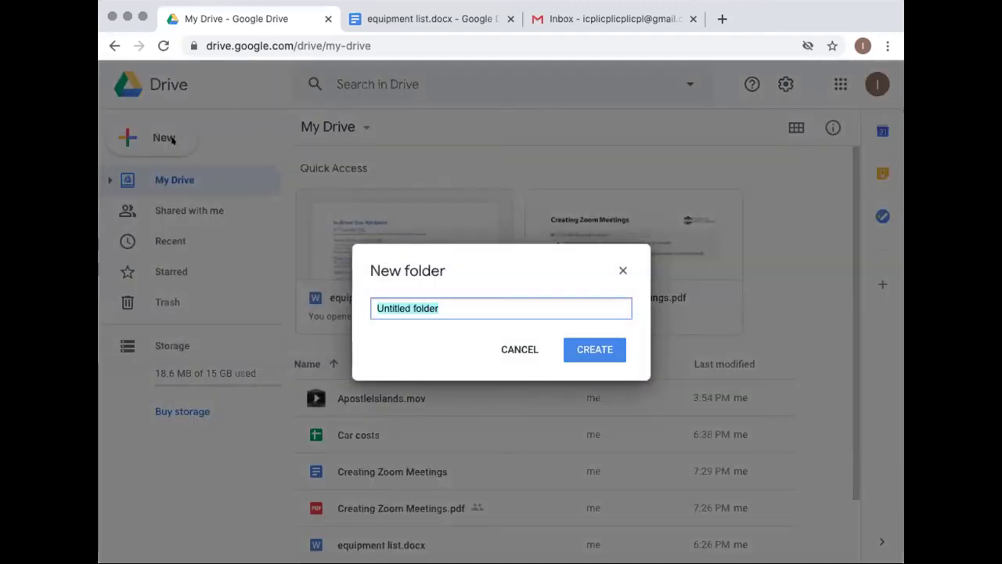
{"action": "type", "text": "Movies"}
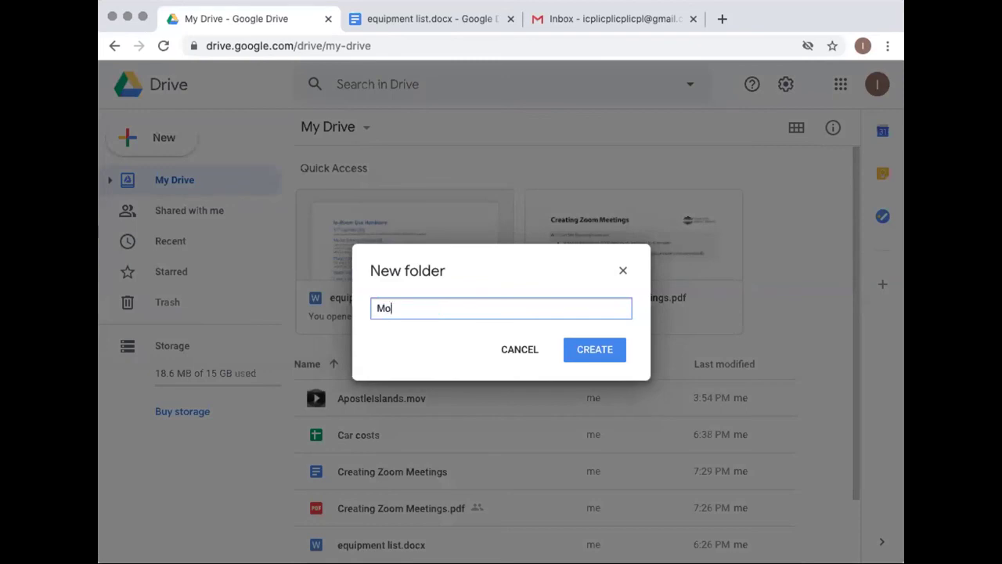
{"action": "left_click", "coordinate": [586, 344]}
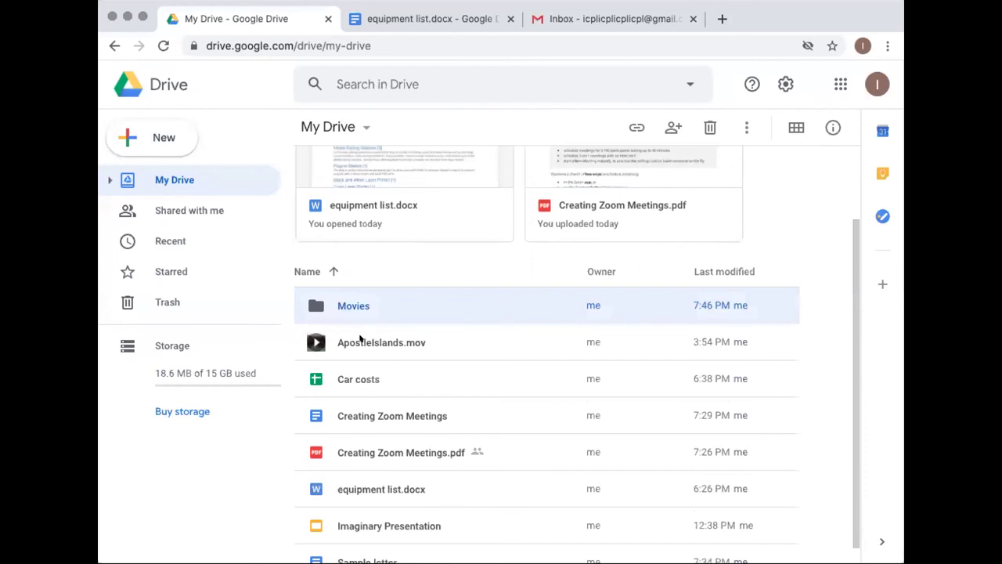
Move ApostleIslands.mov into the Movies folder, check its contents, and return to My Drive
{"action": "left_click", "coordinate": [360, 338]}
{"action": "left_click_drag", "start_coordinate": [356, 337], "coordinate": [343, 305]}
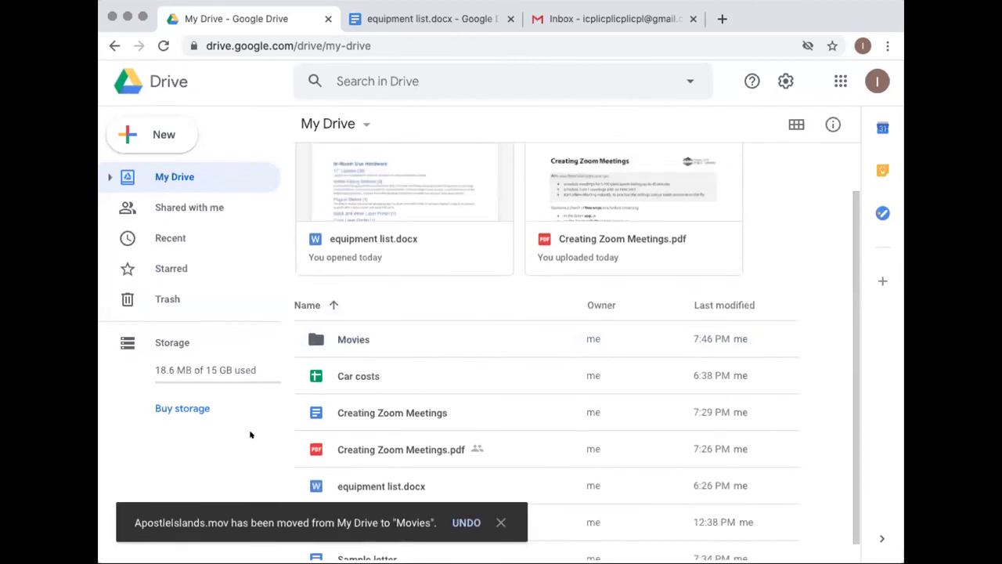
{"action": "left_click", "coordinate": [349, 346]}
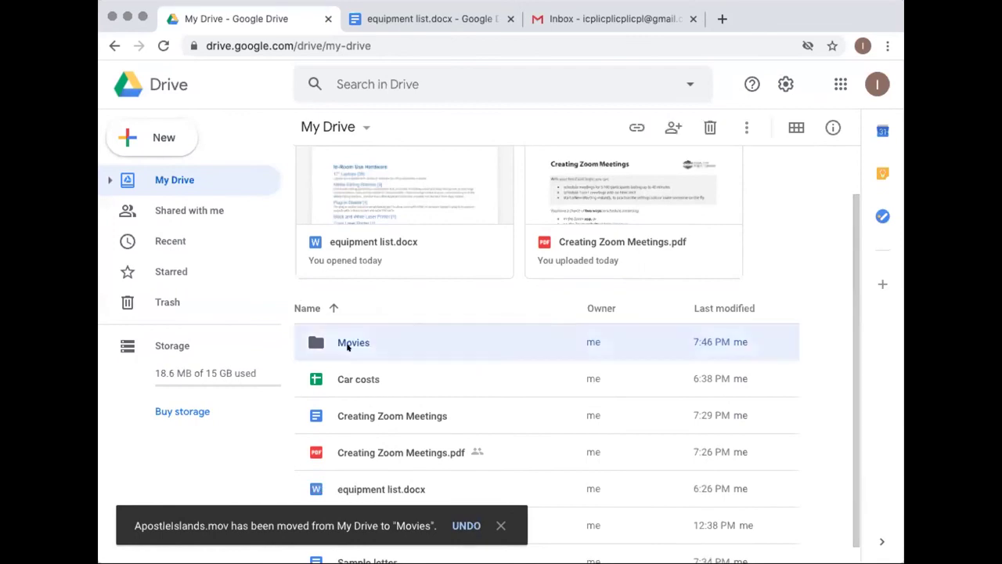
{"action": "double_click", "coordinate": [347, 347]}
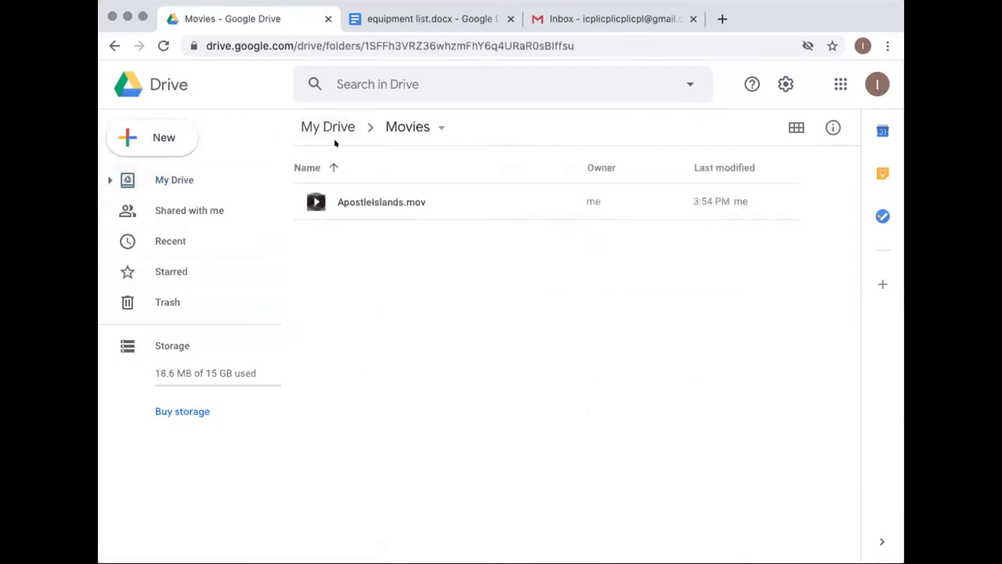
{"action": "left_click", "coordinate": [166, 180]}
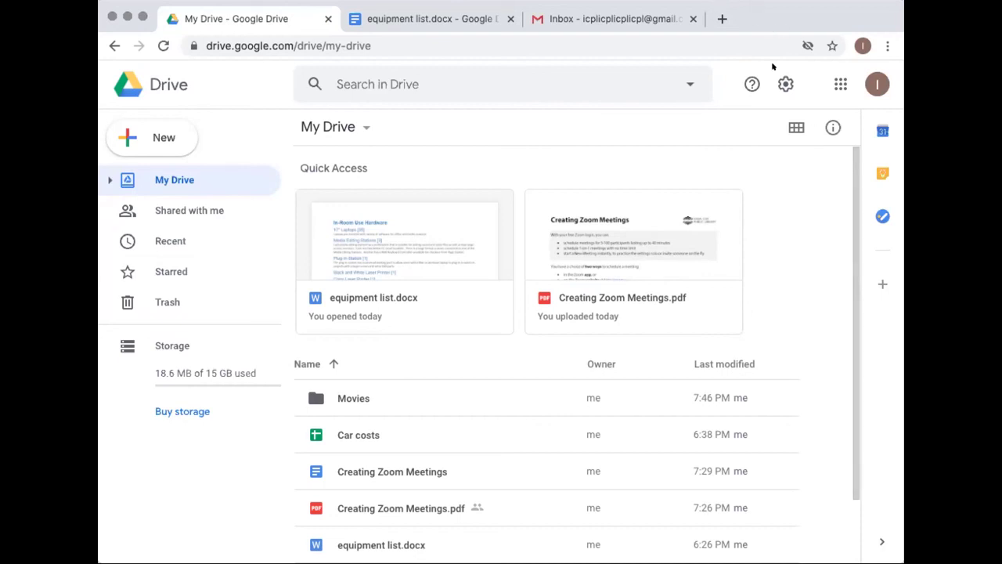
{"action": "left_click", "coordinate": [795, 128]}
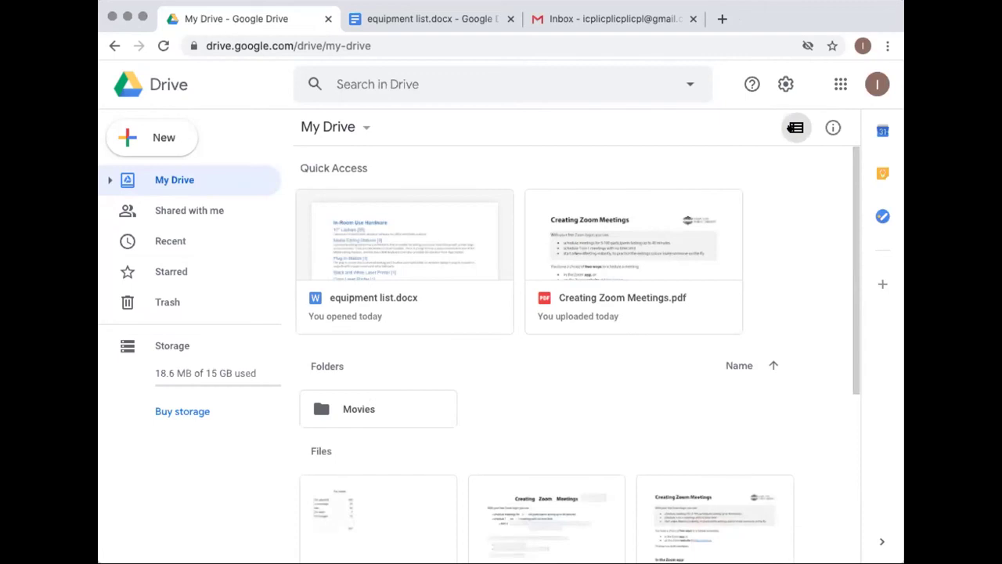
{"action": "scroll", "coordinate": [788, 202], "scroll_direction": "down", "scroll_amount": 4}
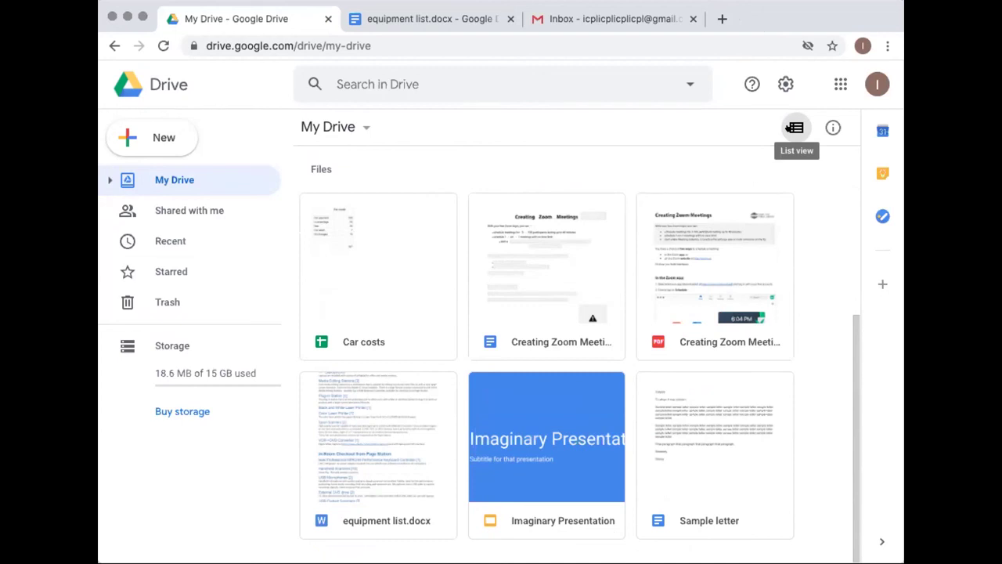
{"action": "left_click", "coordinate": [793, 127]}
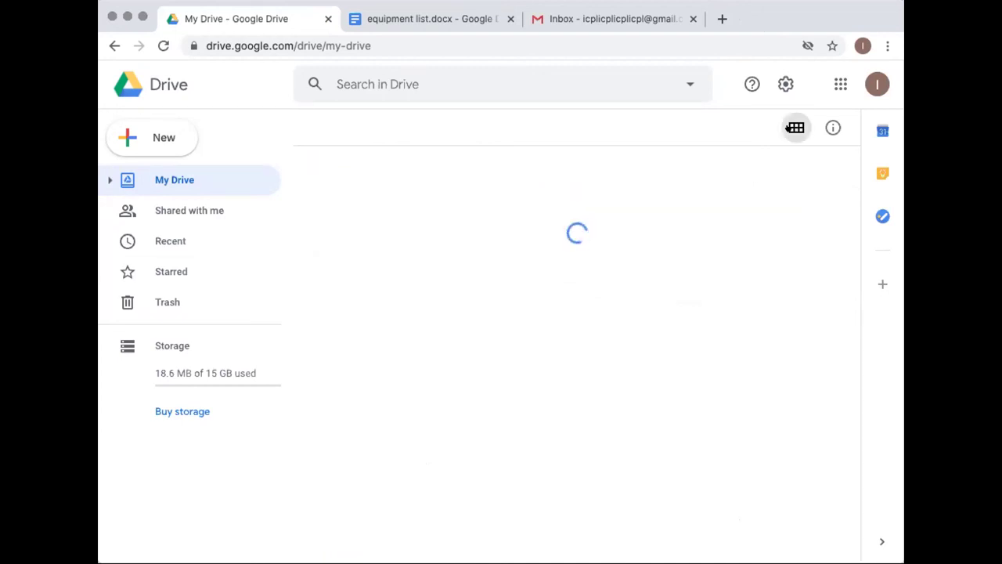
{"action": "scroll", "coordinate": [785, 323], "scroll_direction": "down", "scroll_amount": 2}
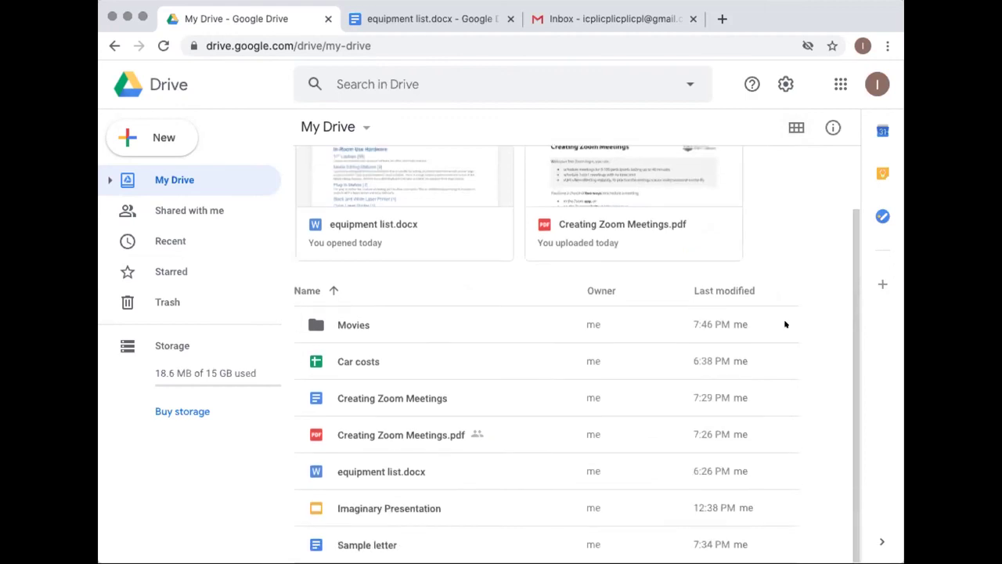
{"action": "left_click", "coordinate": [794, 127]}
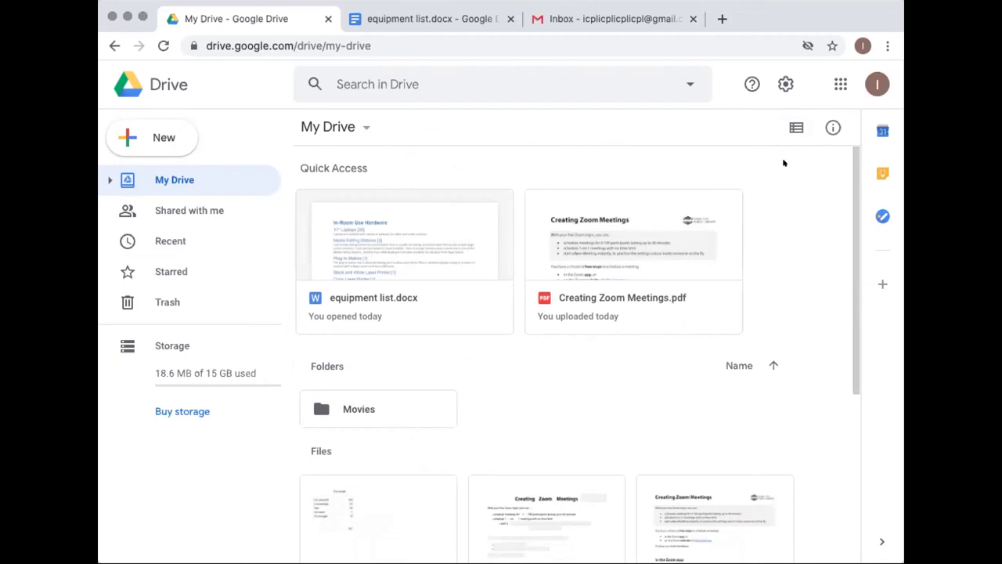
{"action": "left_click", "coordinate": [797, 127]}
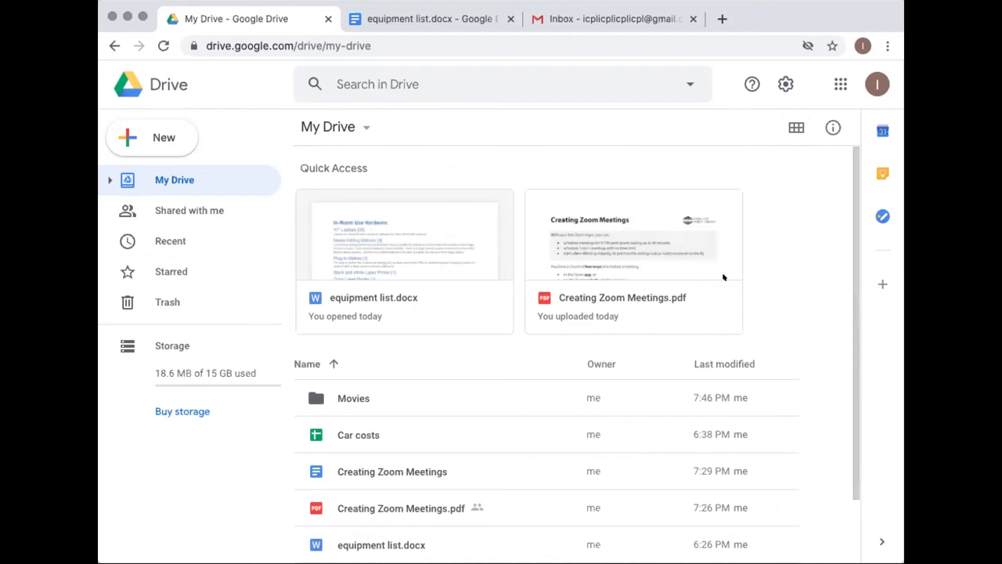
{"action": "scroll", "coordinate": [762, 278], "scroll_direction": "down", "scroll_amount": 1}
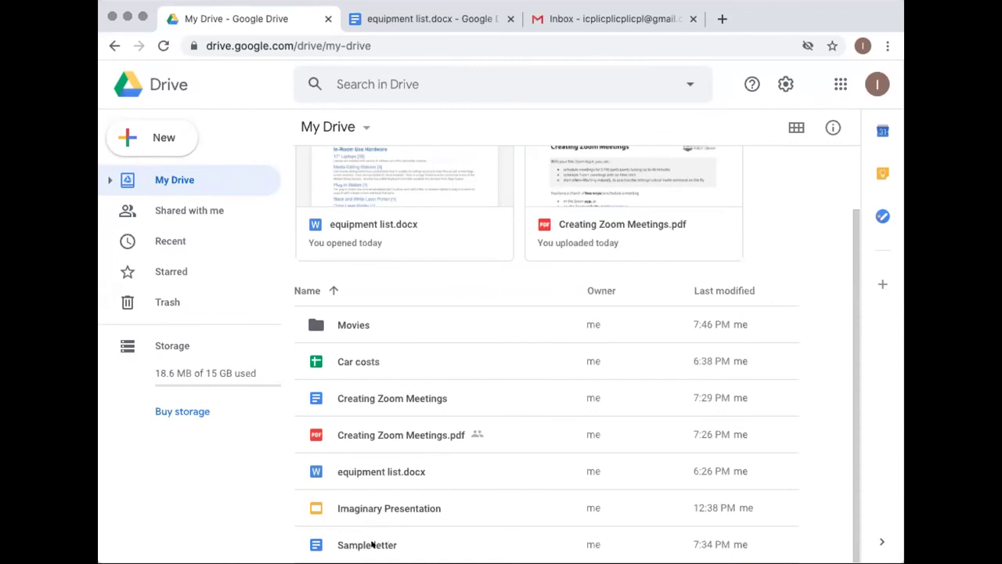
Read the Sample letter's Activity details panel, then open the letter in Google Docs
{"action": "left_click", "coordinate": [372, 544]}
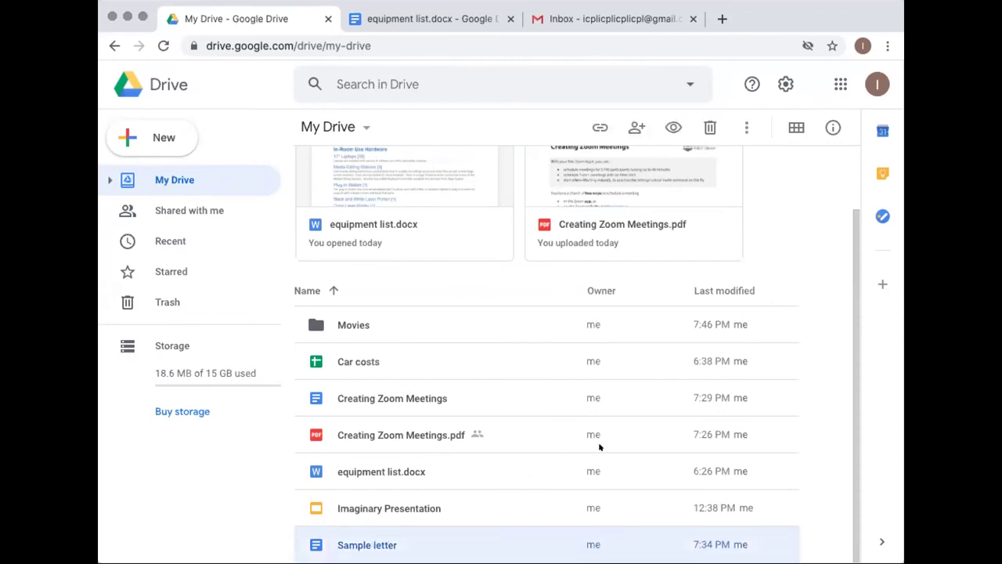
{"action": "left_click", "coordinate": [832, 127]}
{"action": "left_click", "coordinate": [830, 128]}
{"action": "scroll", "coordinate": [764, 443], "scroll_direction": "up", "scroll_amount": 2}
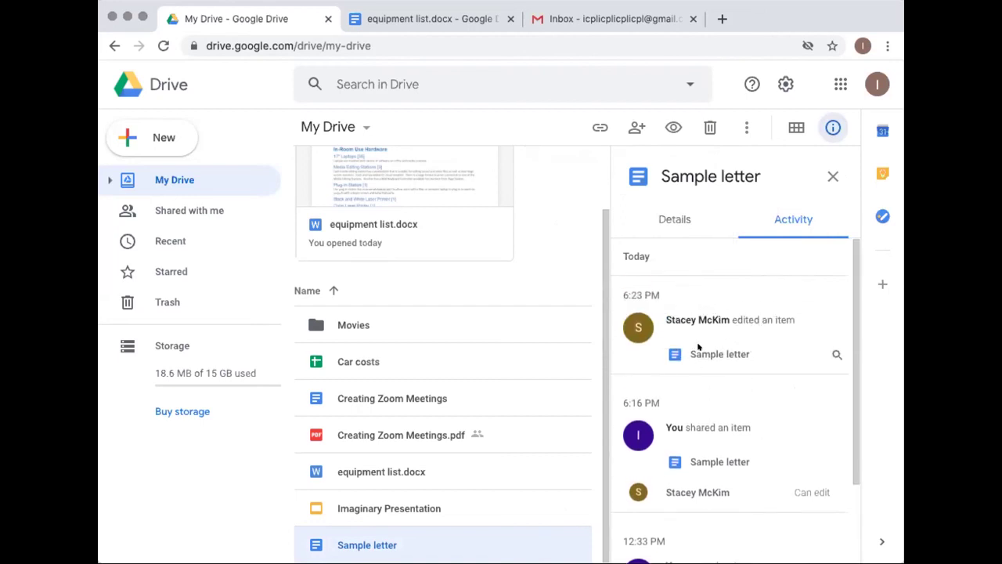
{"action": "left_click", "coordinate": [832, 176]}
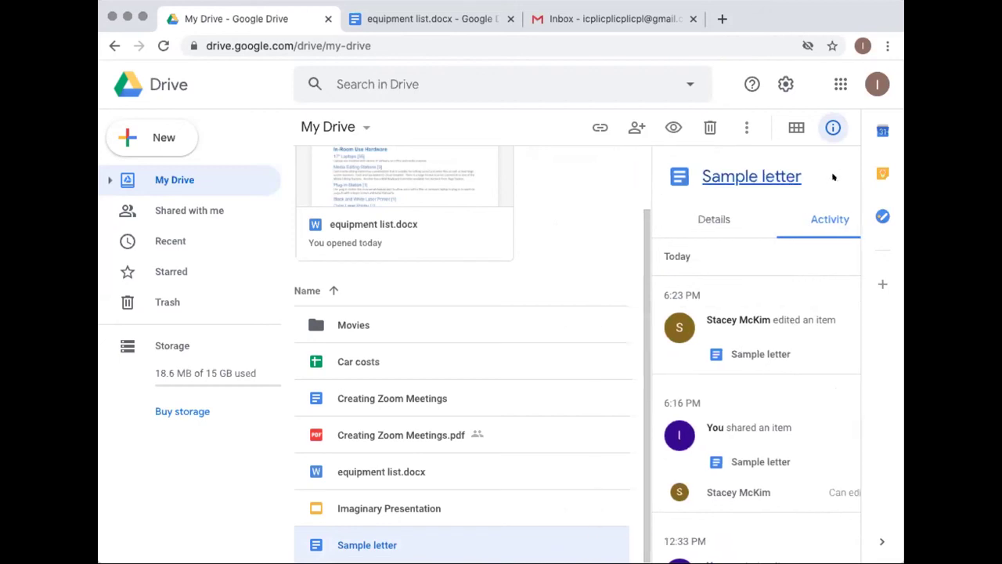
{"action": "double_click", "coordinate": [361, 533]}
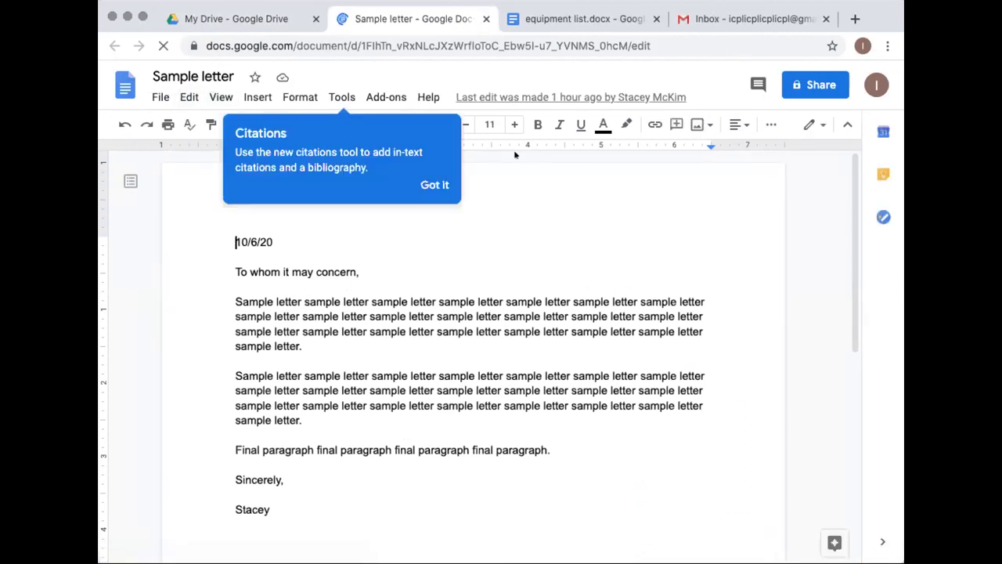
Dismiss the citations tip and open the Sample letter's full version history from the File menu
{"action": "left_click", "coordinate": [422, 183]}
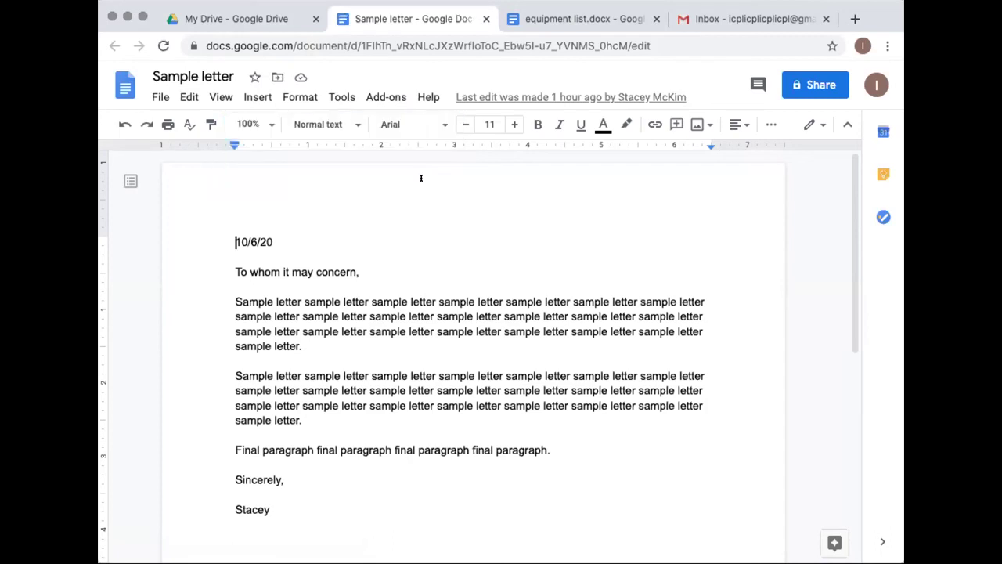
{"action": "left_click", "coordinate": [159, 96]}
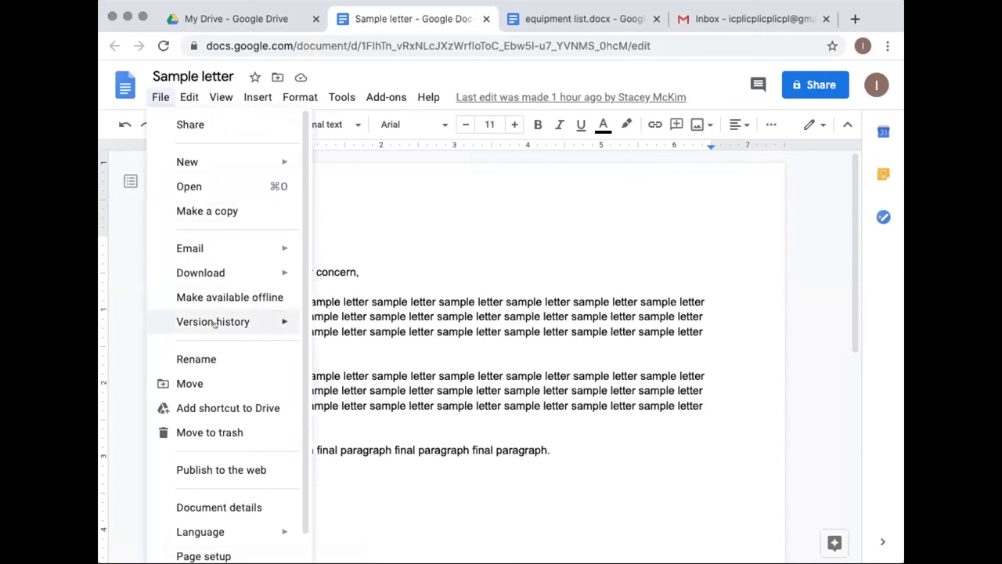
{"action": "mouse_move", "coordinate": [215, 323]}
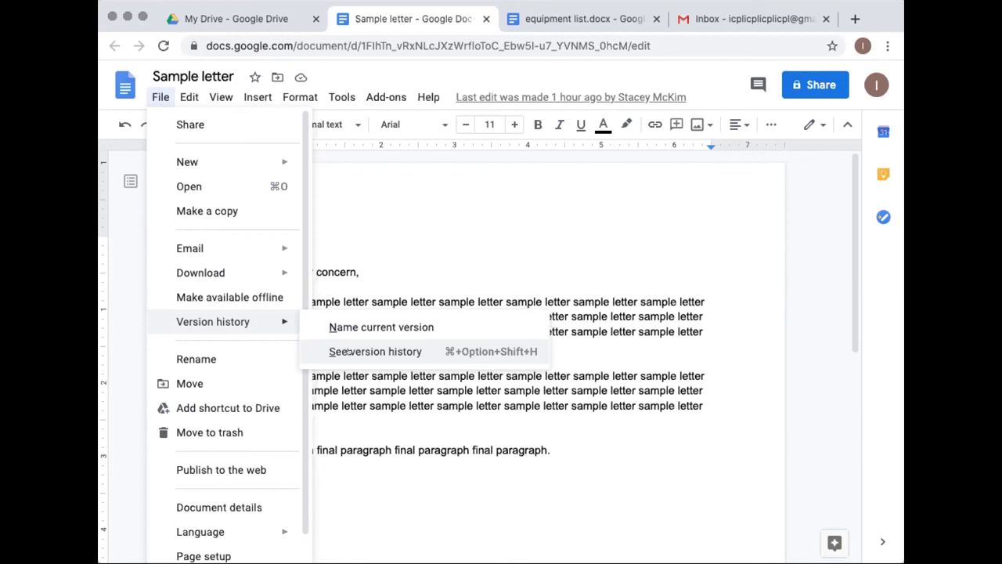
{"action": "key", "text": "Escape"}
{"action": "left_click", "coordinate": [160, 97]}
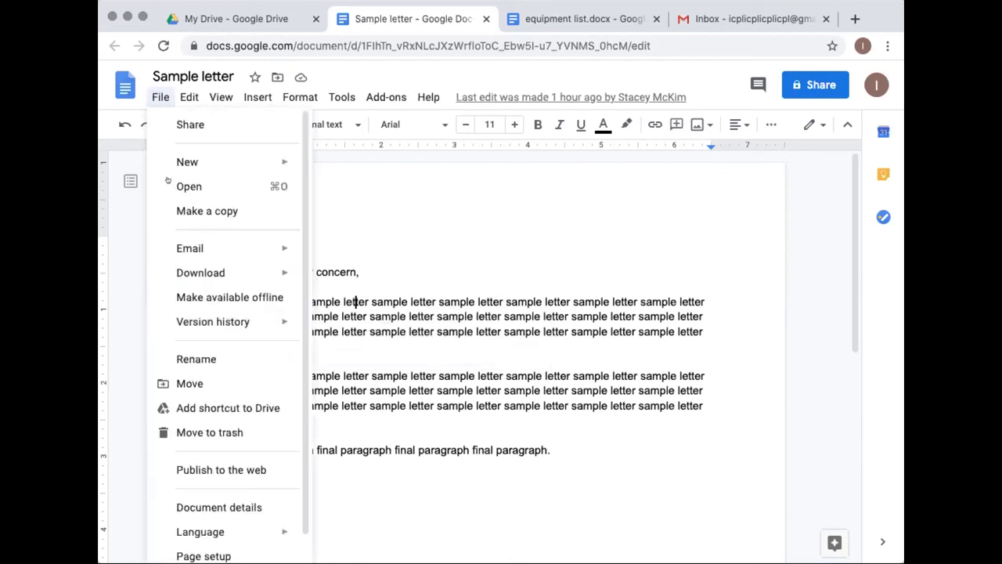
{"action": "mouse_move", "coordinate": [180, 321]}
{"action": "left_click", "coordinate": [329, 351]}
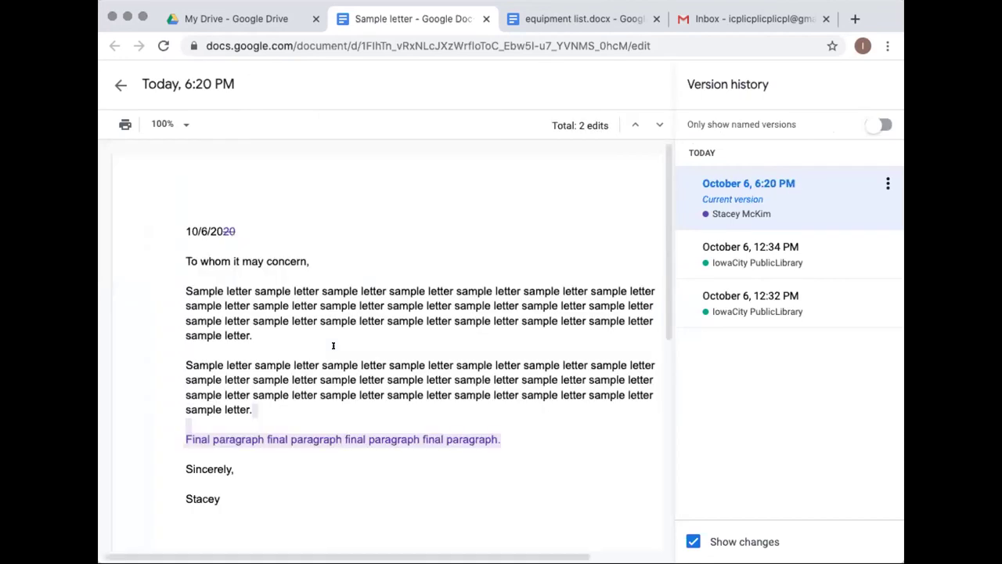
View the October 6, 12:34 PM version, then the current 6:20 PM version, and exit version history
{"action": "left_click", "coordinate": [747, 260]}
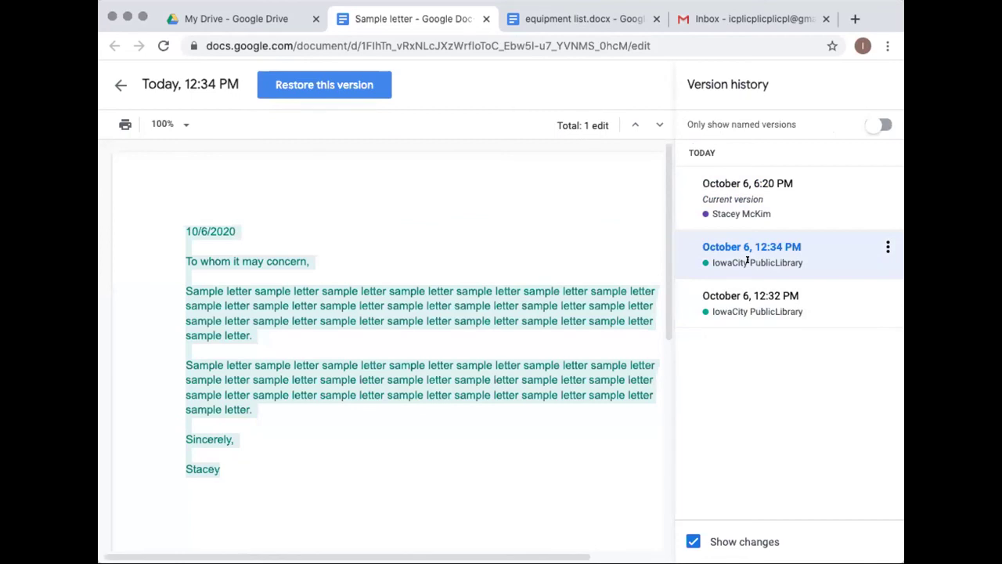
{"action": "mouse_move", "coordinate": [199, 290]}
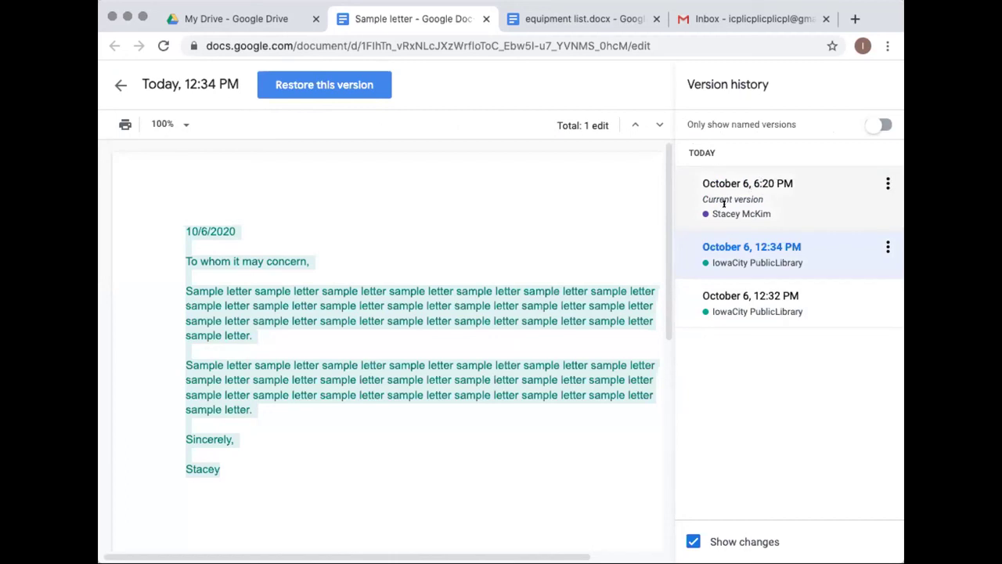
{"action": "left_click", "coordinate": [757, 202]}
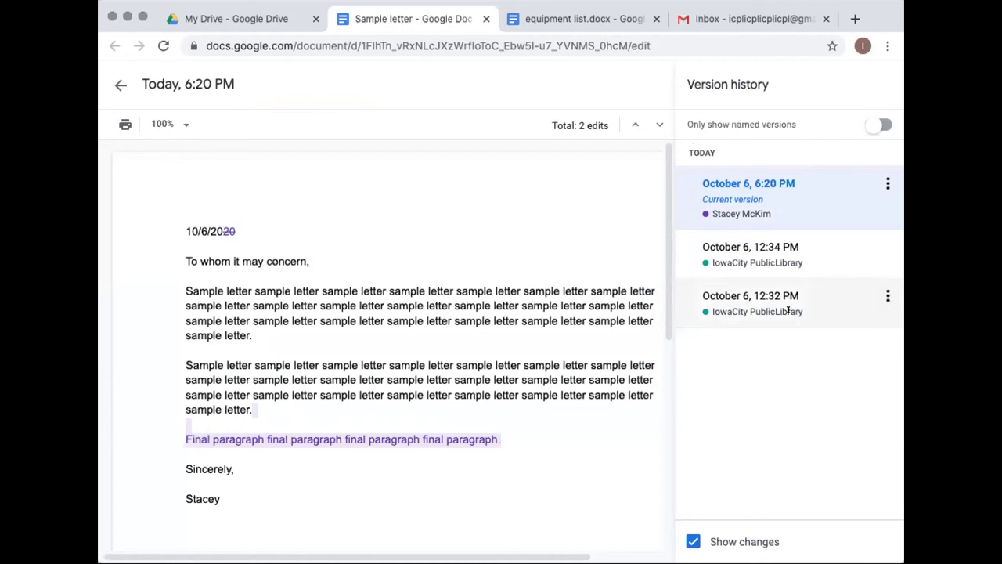
{"action": "left_click", "coordinate": [119, 83]}
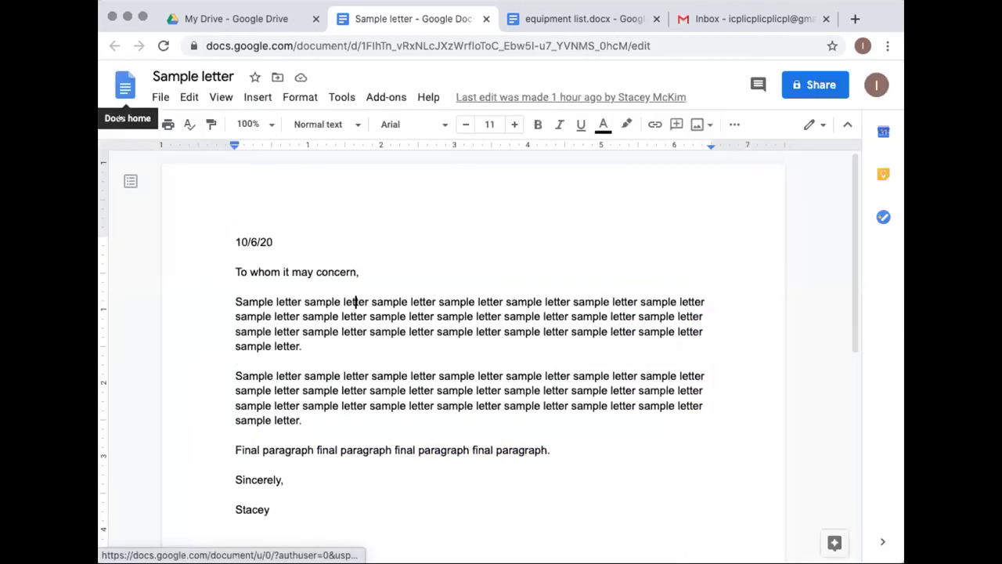
Add a 'New paragraph.' line after a blank line below the first paragraph
{"action": "left_click", "coordinate": [347, 339]}
{"action": "key", "text": "Return"}
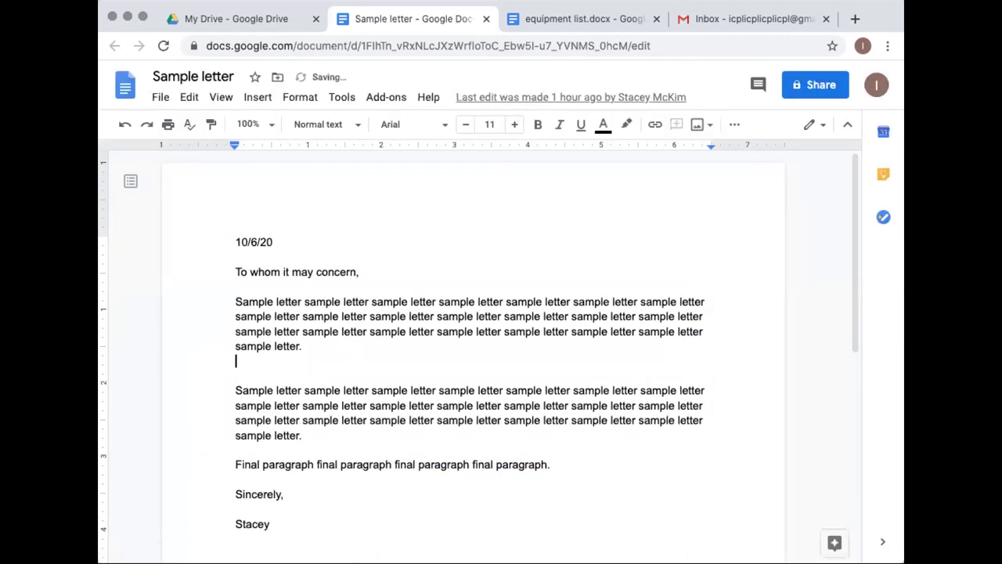
{"action": "key", "text": "Return"}
{"action": "type", "text": "New paragraph."}
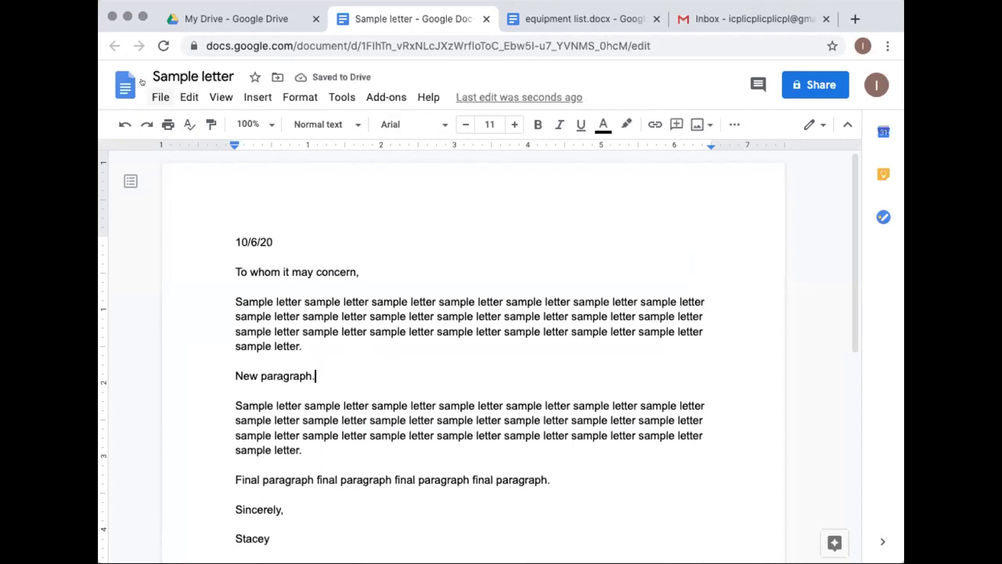
Confirm the edit in version history, toggling Show changes off and on, then return to editing
{"action": "left_click", "coordinate": [150, 96]}
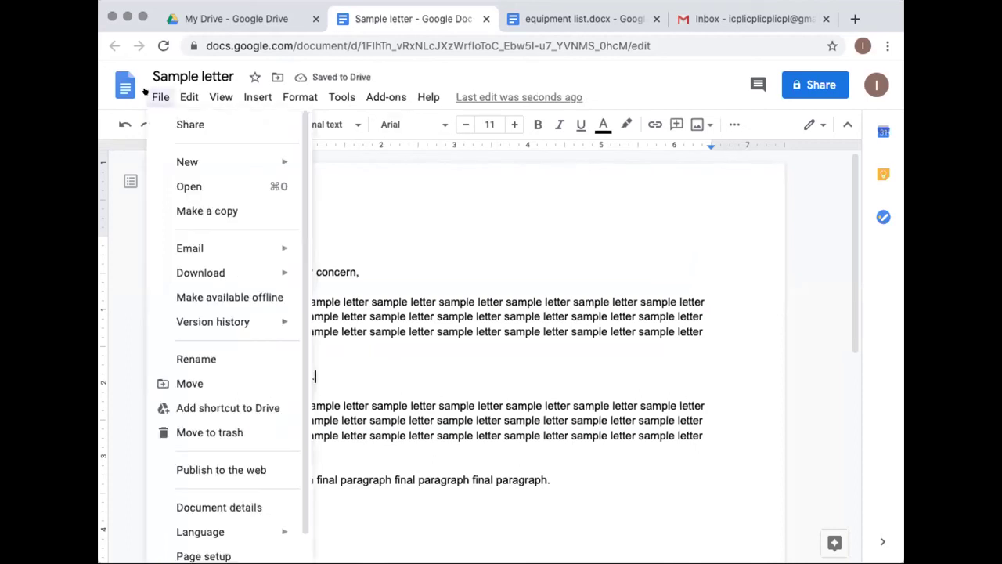
{"action": "mouse_move", "coordinate": [181, 315]}
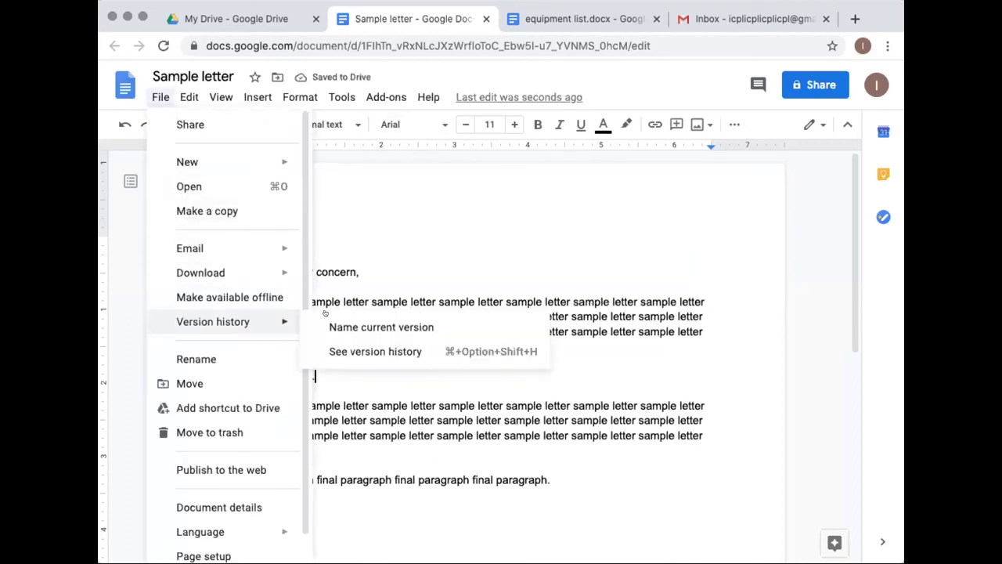
{"action": "left_click", "coordinate": [348, 352]}
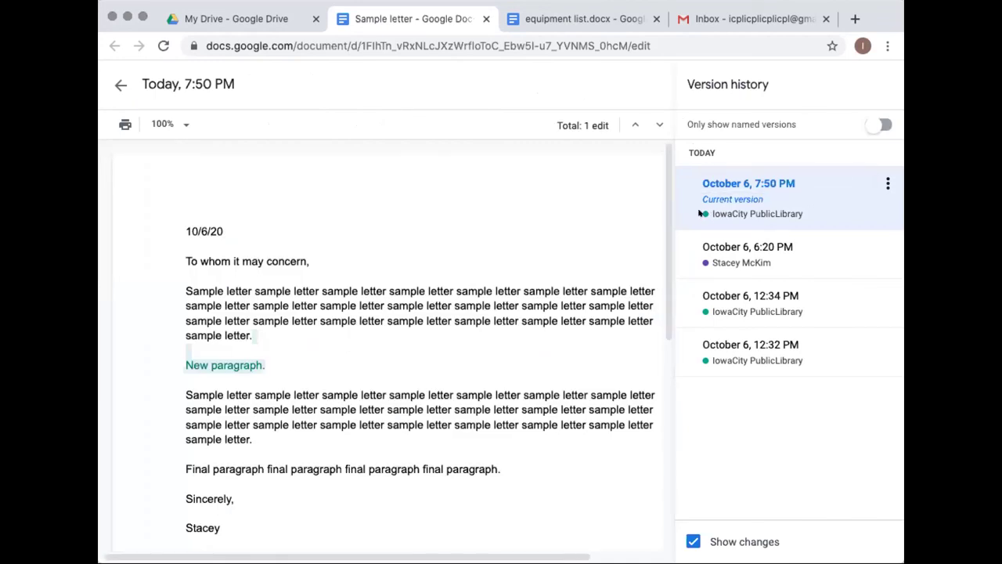
{"action": "mouse_move", "coordinate": [188, 360]}
{"action": "left_click", "coordinate": [693, 541]}
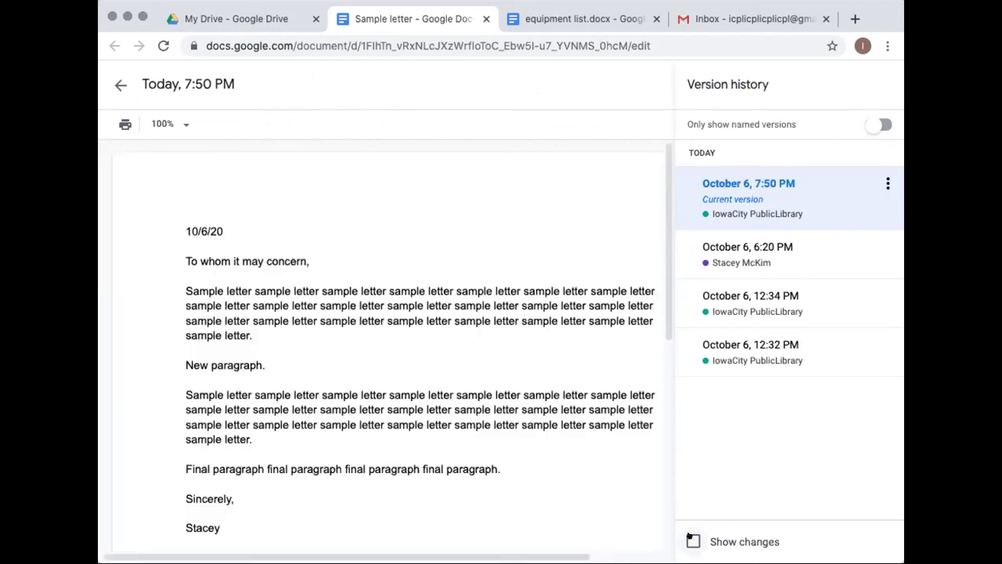
{"action": "left_click", "coordinate": [692, 540]}
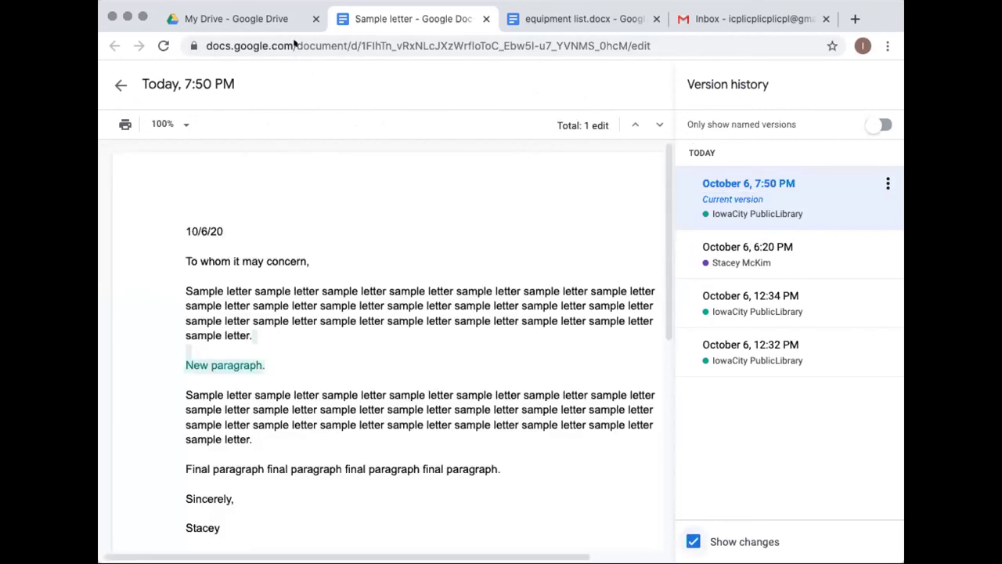
{"action": "left_click", "coordinate": [119, 83]}
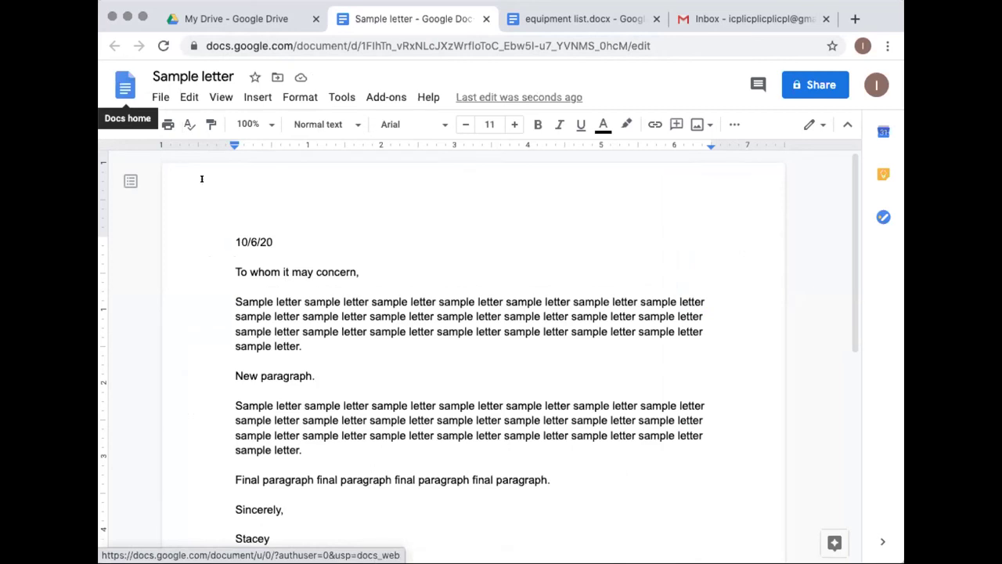
Switch to the My Drive tab and browse the New menu's More submenu before closing it
{"action": "left_click", "coordinate": [202, 23]}
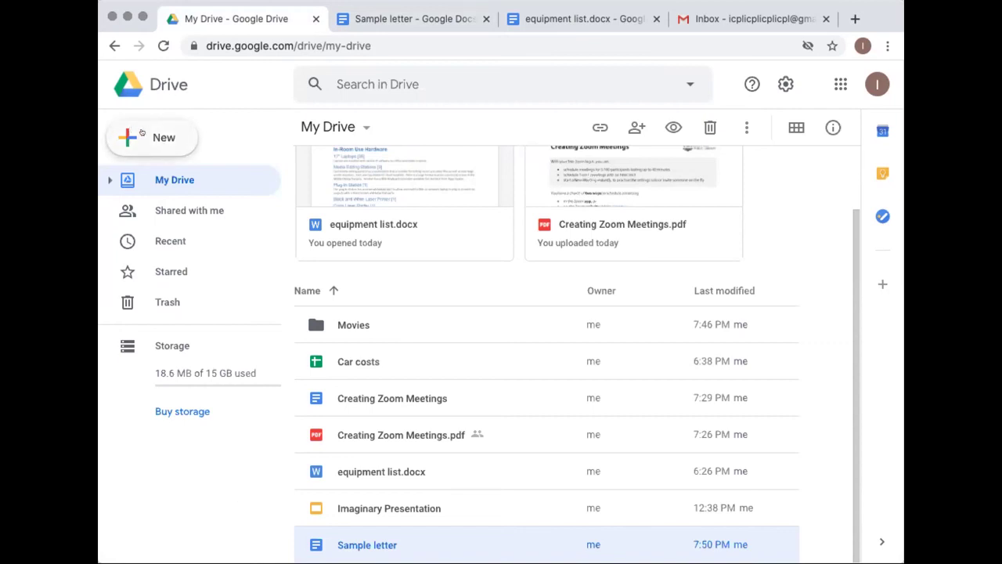
{"action": "left_click", "coordinate": [142, 132]}
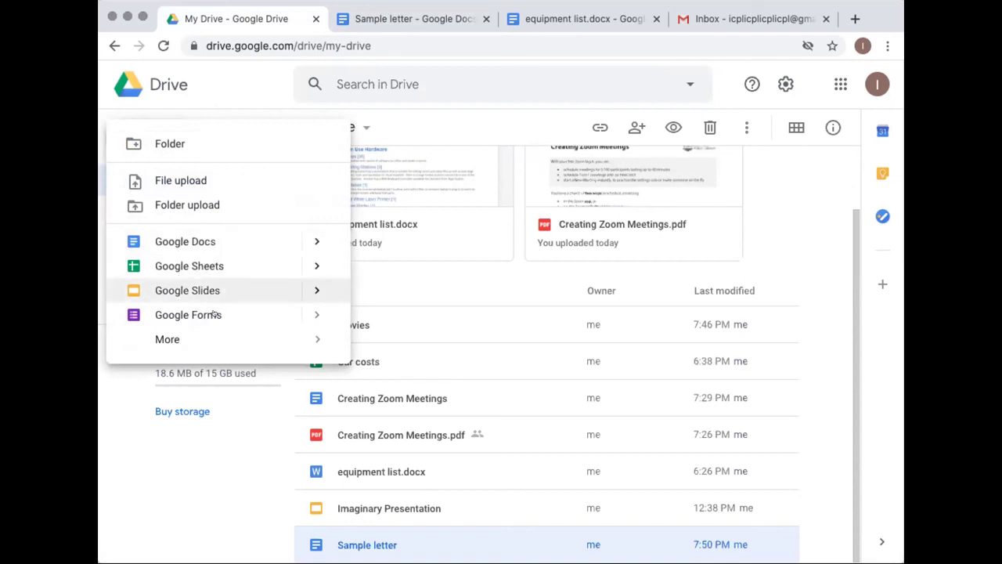
{"action": "mouse_move", "coordinate": [175, 340]}
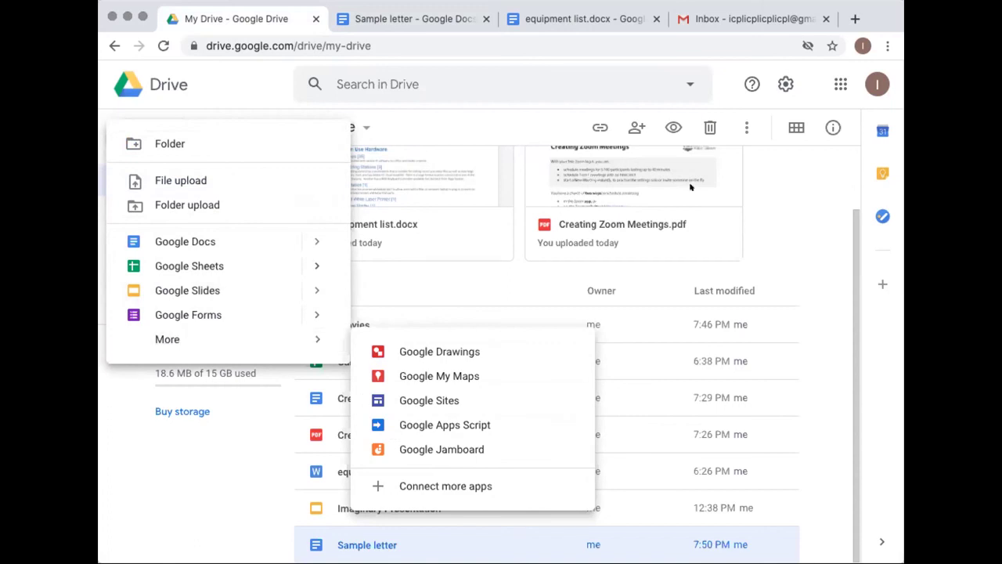
{"action": "key", "text": "Escape"}
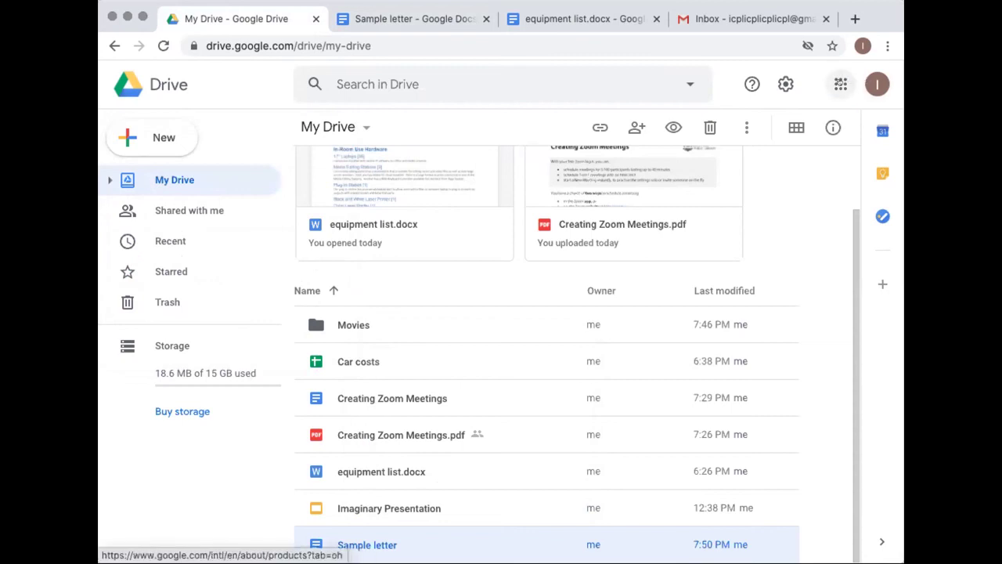
Scroll through the Google apps grid, then close it
{"action": "left_click", "coordinate": [840, 84]}
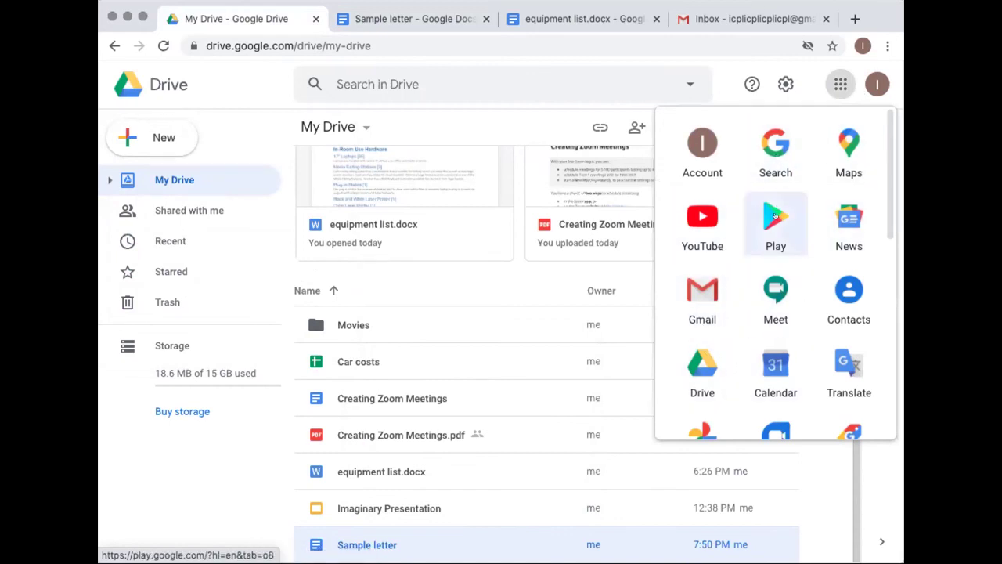
{"action": "scroll", "coordinate": [775, 278], "scroll_direction": "down", "scroll_amount": 4}
{"action": "scroll", "coordinate": [778, 268], "scroll_direction": "down", "scroll_amount": 3}
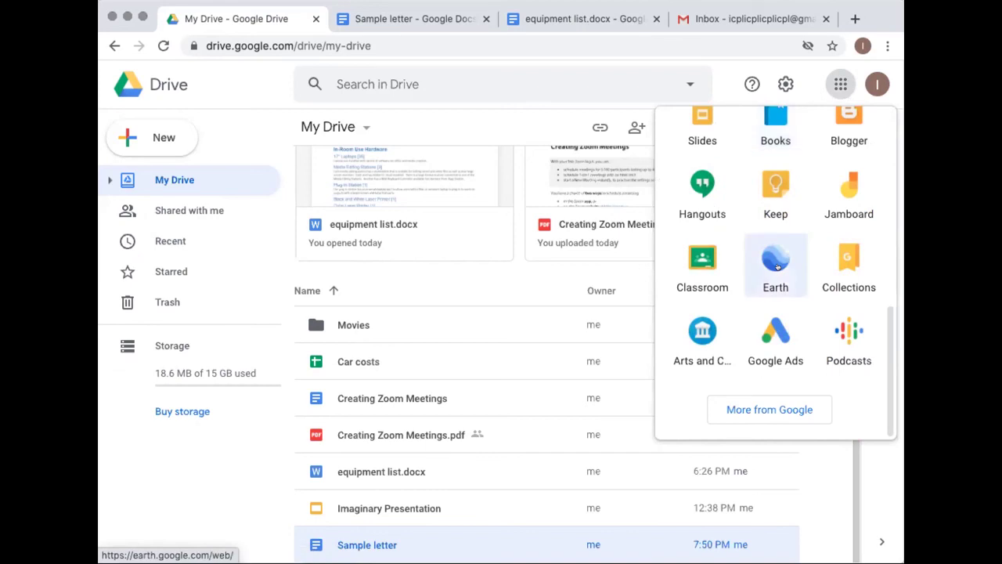
{"action": "scroll", "coordinate": [775, 254], "scroll_direction": "up", "scroll_amount": 10}
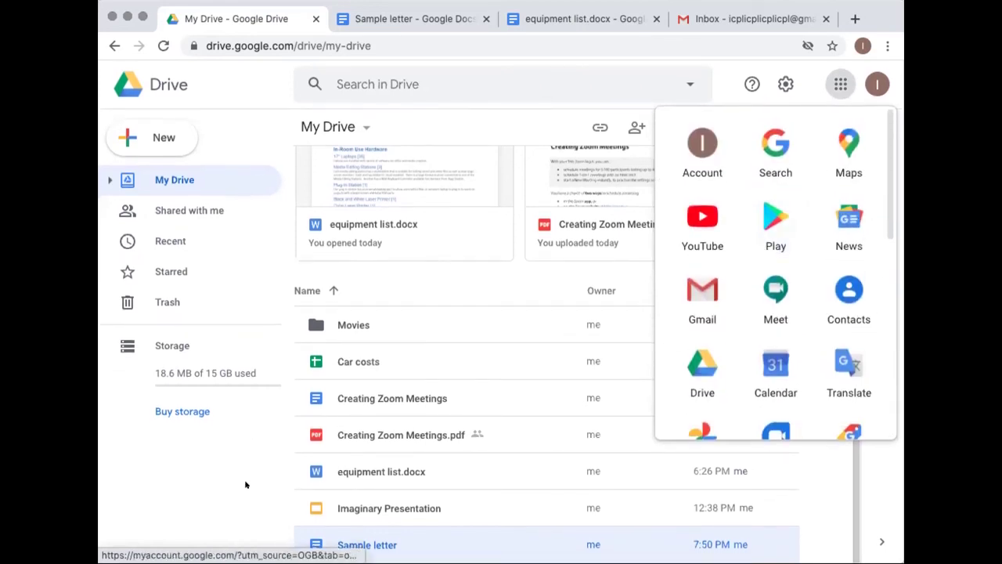
{"action": "left_click", "coordinate": [248, 485]}
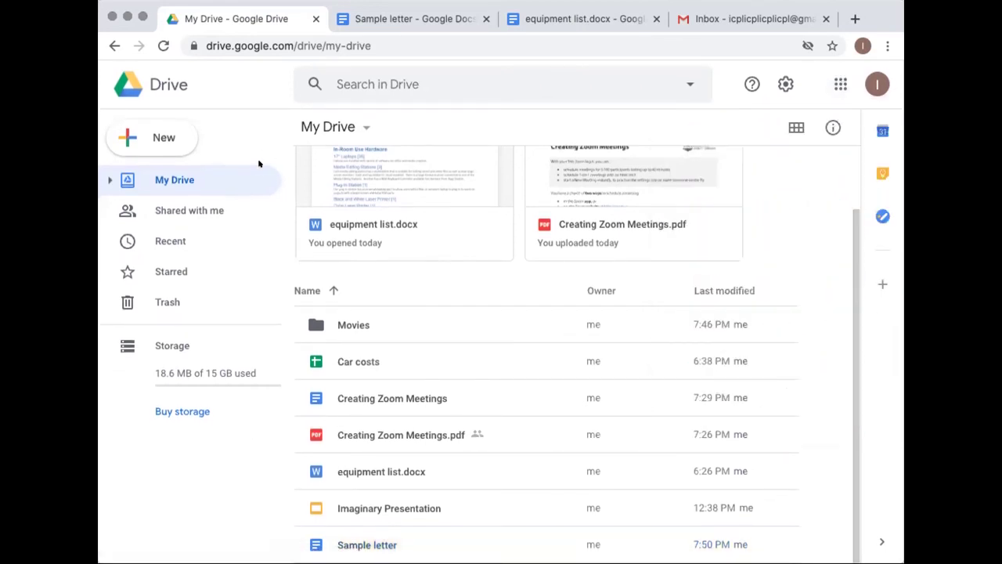
Navigate this tab to docs.google.com
{"action": "left_click", "coordinate": [235, 33]}
{"action": "type", "text": "doc"}
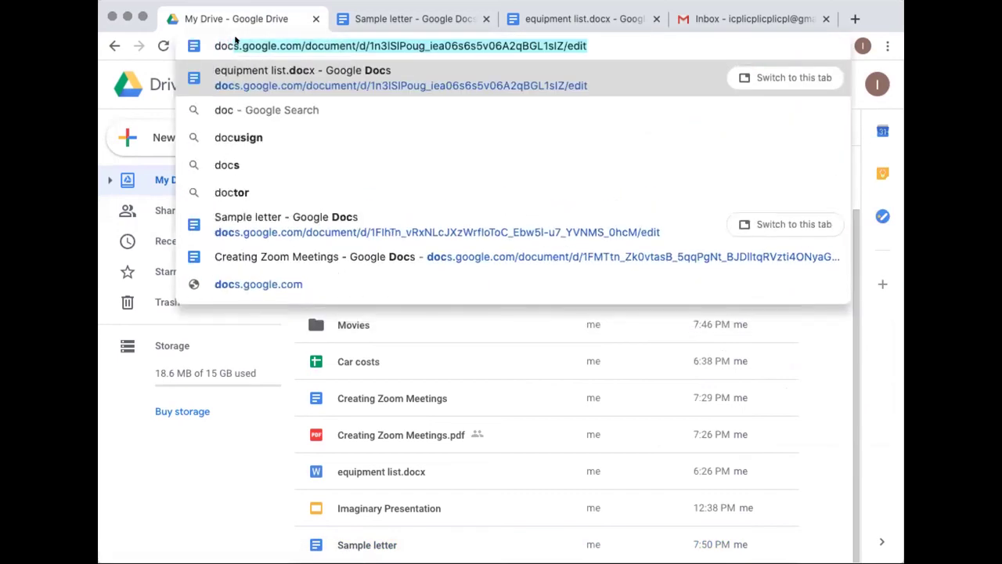
{"action": "type", "text": "s.google.com"}
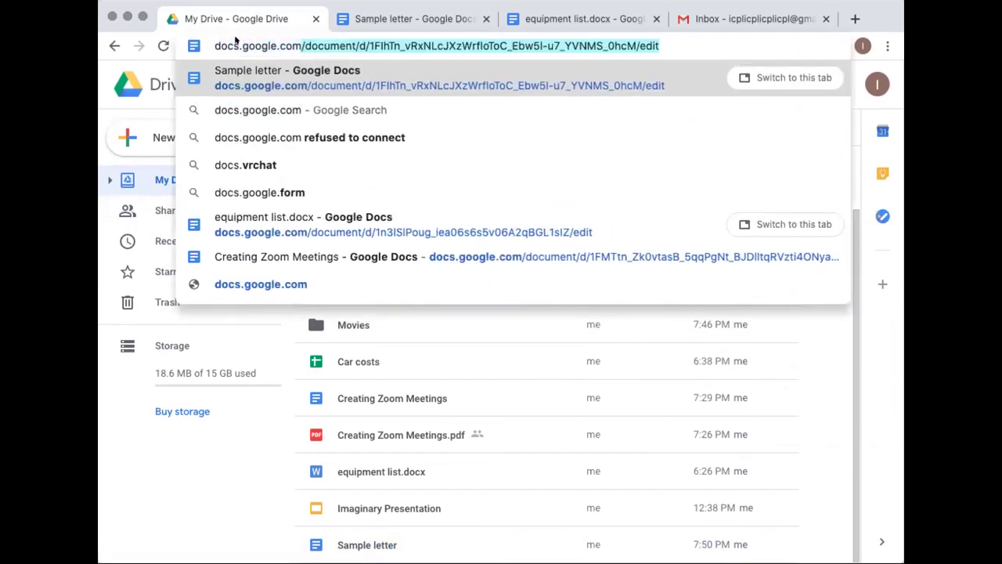
{"action": "key", "text": "Delete"}
{"action": "key", "text": "Return"}
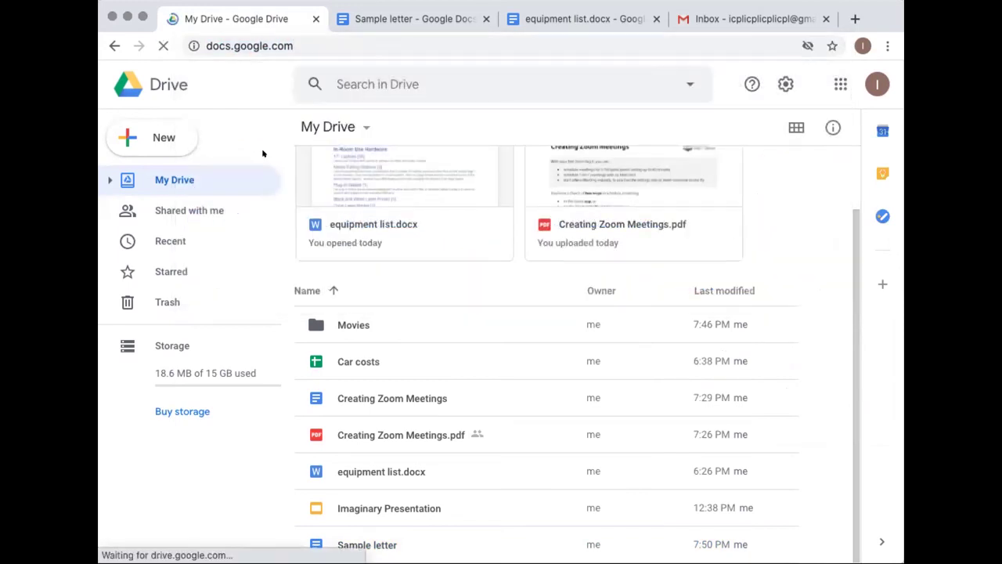
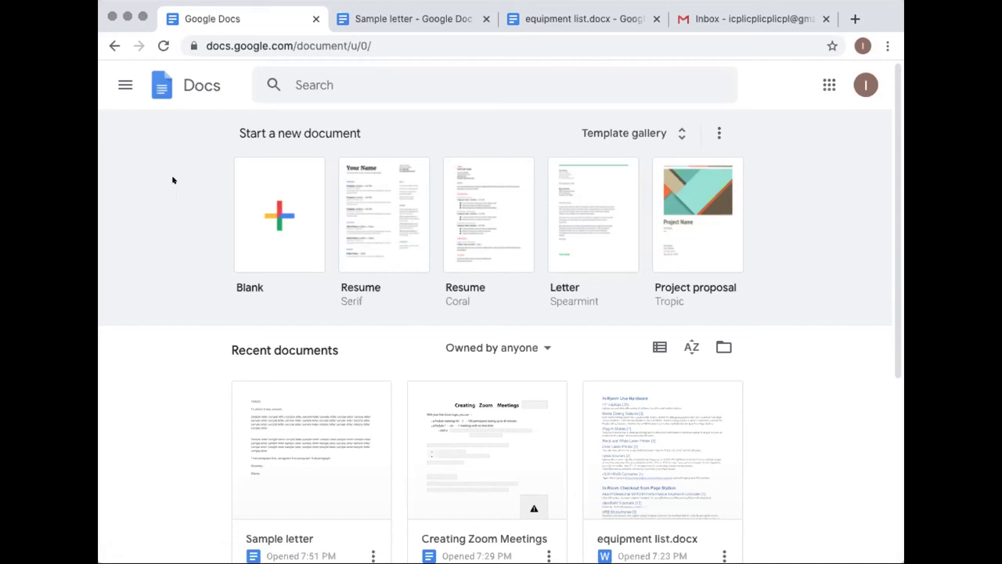
Switch the Recent documents area on the Docs home page to list view
{"action": "scroll", "coordinate": [173, 227], "scroll_direction": "down", "scroll_amount": 1}
{"action": "scroll", "coordinate": [172, 219], "scroll_direction": "up", "scroll_amount": 1}
{"action": "scroll", "coordinate": [172, 217], "scroll_direction": "down", "scroll_amount": 3}
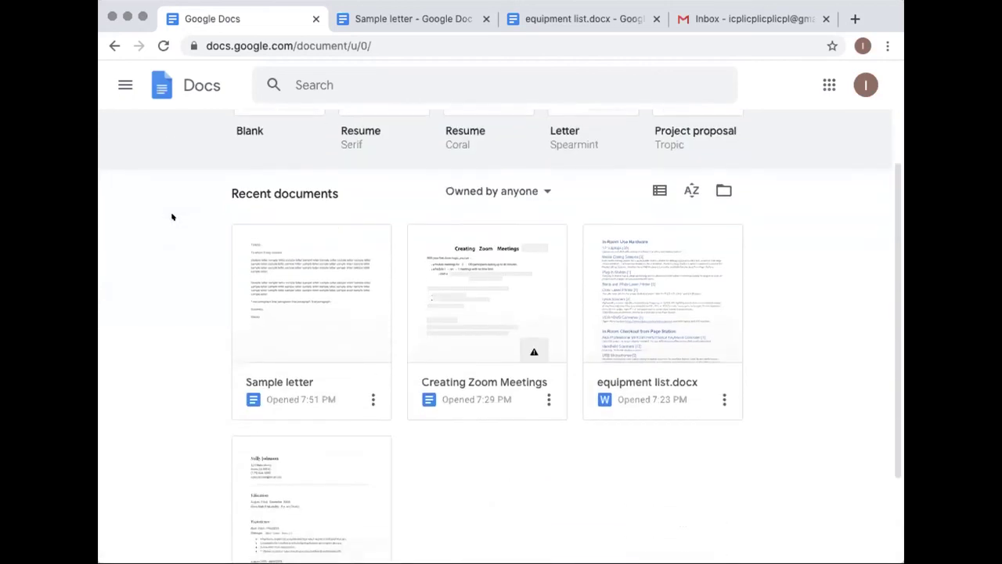
{"action": "scroll", "coordinate": [172, 217], "scroll_direction": "down", "scroll_amount": 1}
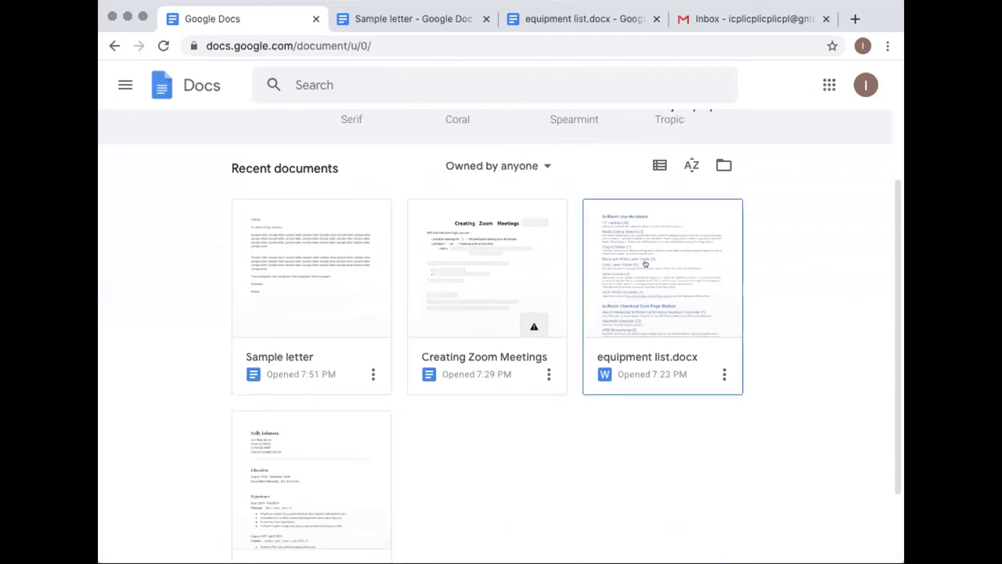
{"action": "left_click", "coordinate": [659, 164]}
{"action": "scroll", "coordinate": [197, 350], "scroll_direction": "down", "scroll_amount": 2}
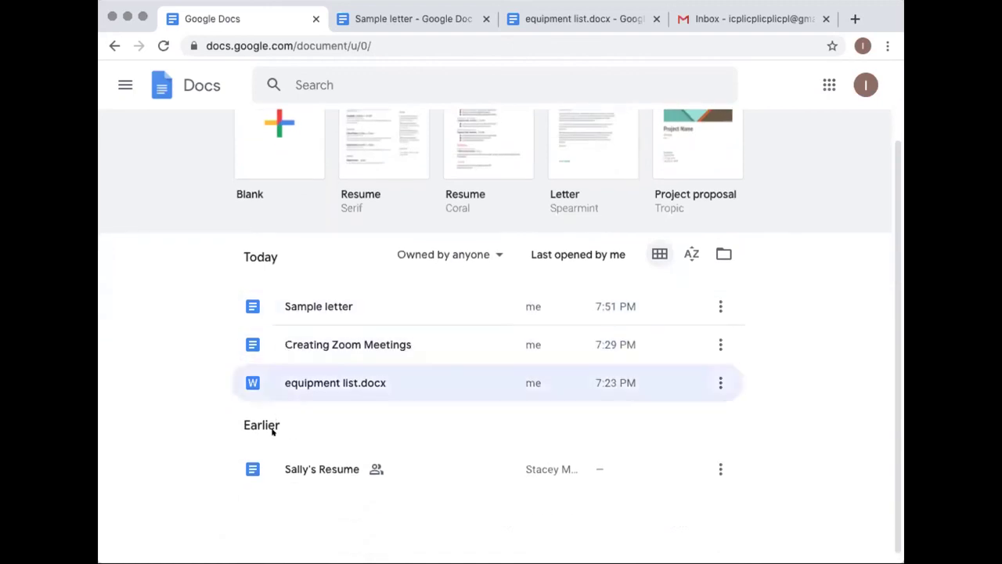
{"action": "scroll", "coordinate": [553, 336], "scroll_direction": "up", "scroll_amount": 2}
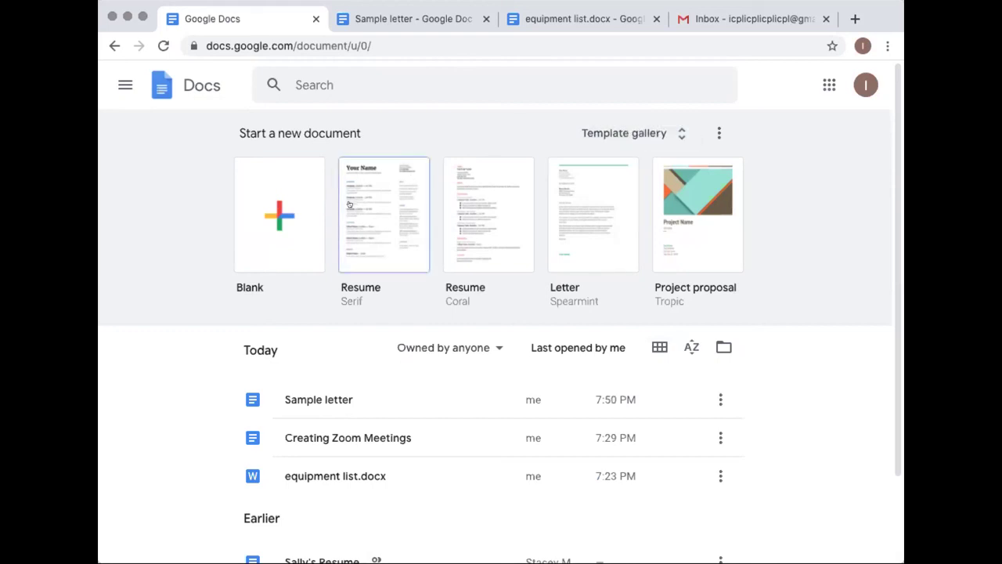
Start a blank Untitled document, glancing at the alignment options without changing them
{"action": "left_click", "coordinate": [262, 216]}
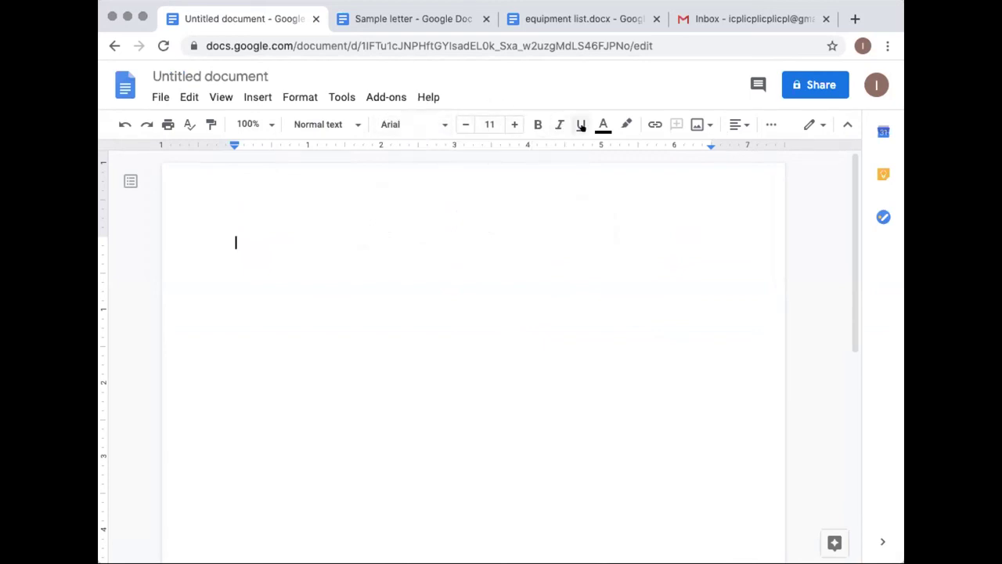
{"action": "left_click", "coordinate": [737, 125]}
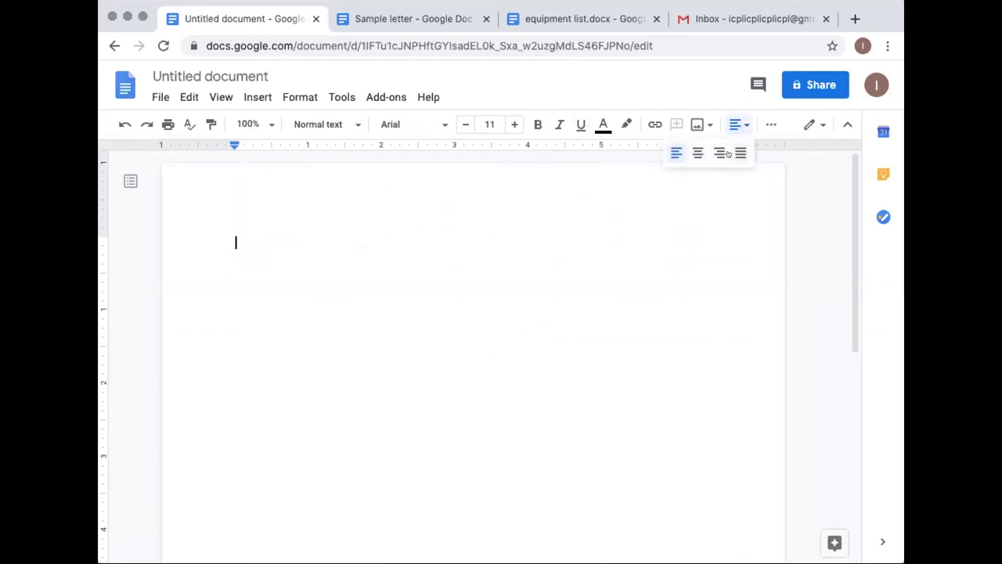
{"action": "left_click", "coordinate": [739, 122]}
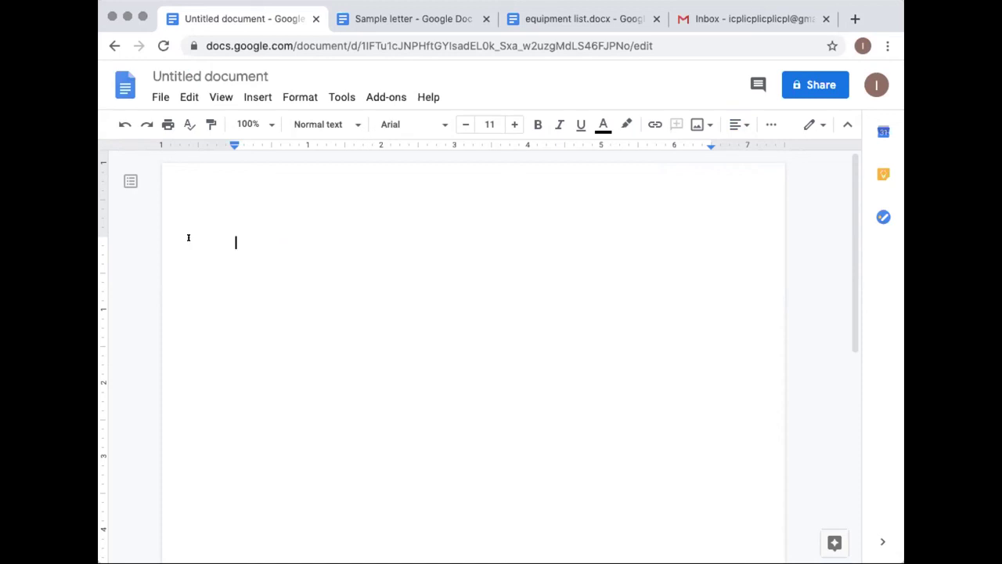
Type the line 'sfdasd fadsf asdf adf adf ad f' and copy it
{"action": "type", "text": "sfdasd fadsf asdf adf adf ad f"}
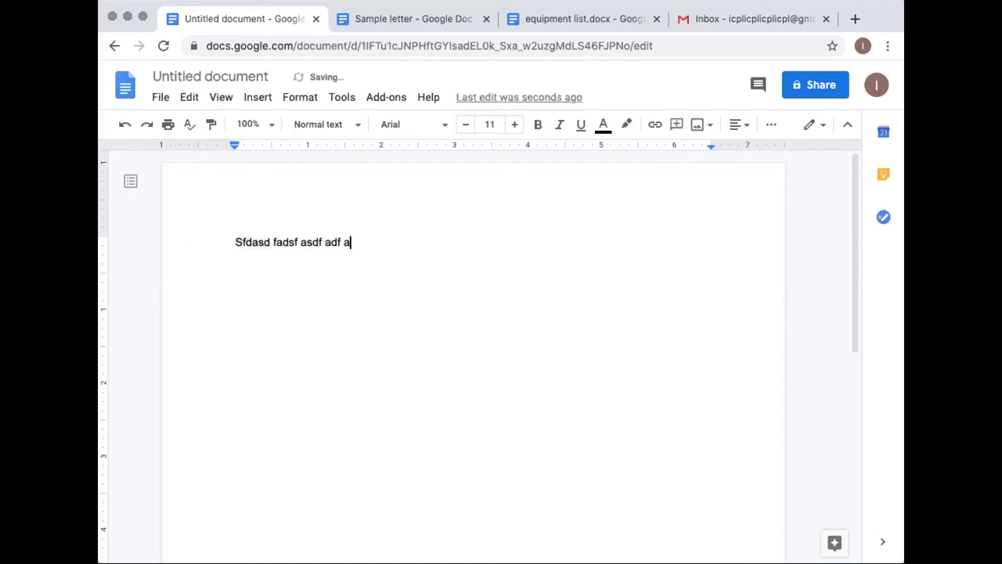
{"action": "left_click_drag", "start_coordinate": [200, 238], "coordinate": [394, 238]}
{"action": "key", "text": "super+c"}
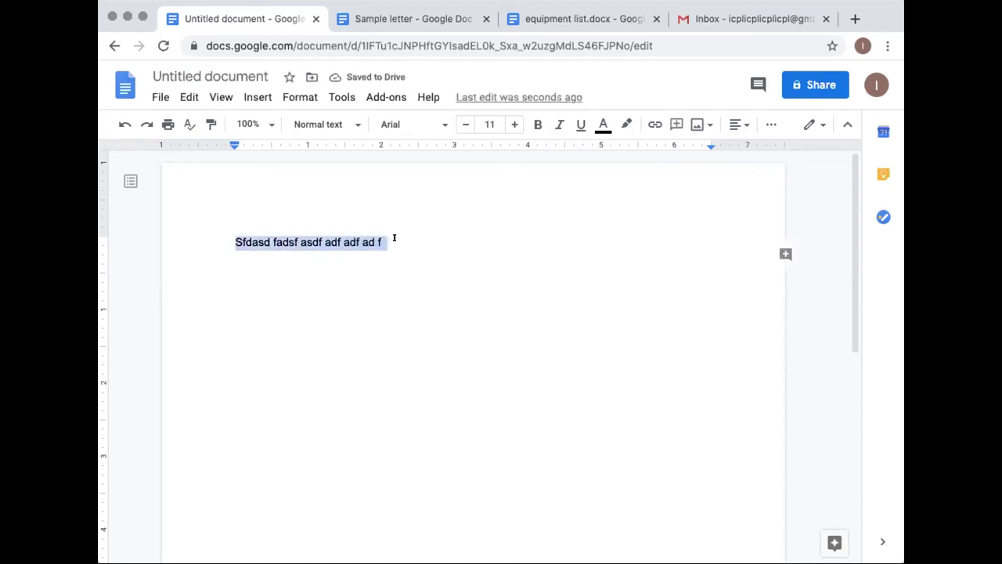
{"action": "left_click", "coordinate": [184, 96]}
{"action": "left_click", "coordinate": [209, 204]}
Paste the copied line onto a new line below the original
{"action": "left_click", "coordinate": [432, 240]}
{"action": "key", "text": "Return"}
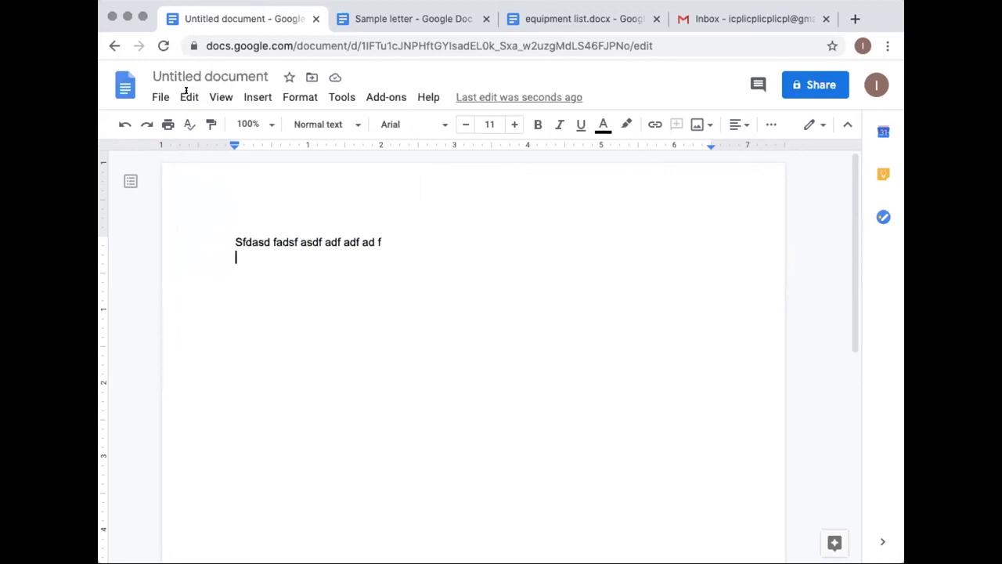
{"action": "key", "text": "Return"}
{"action": "key", "text": "super+v"}
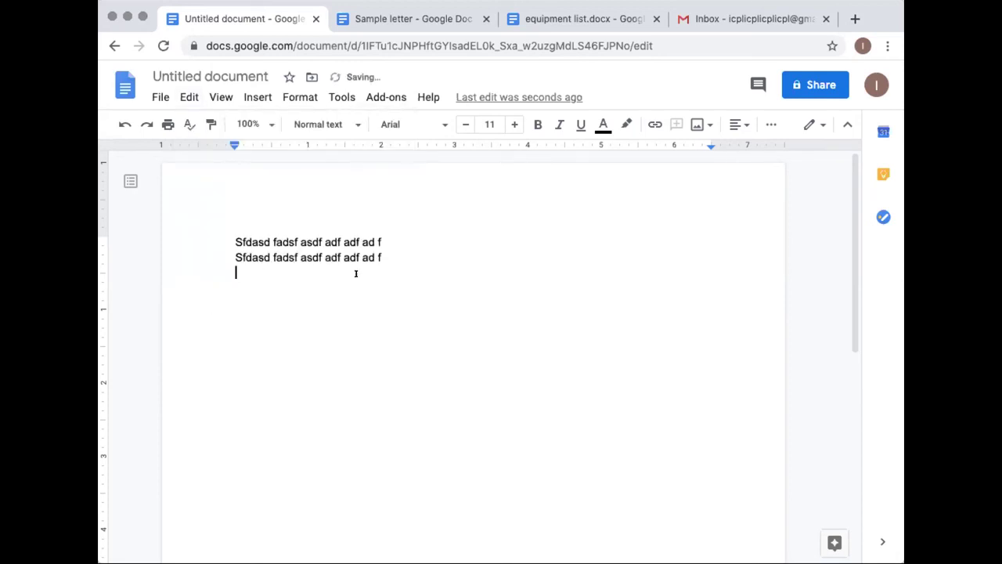
{"action": "left_click", "coordinate": [245, 95]}
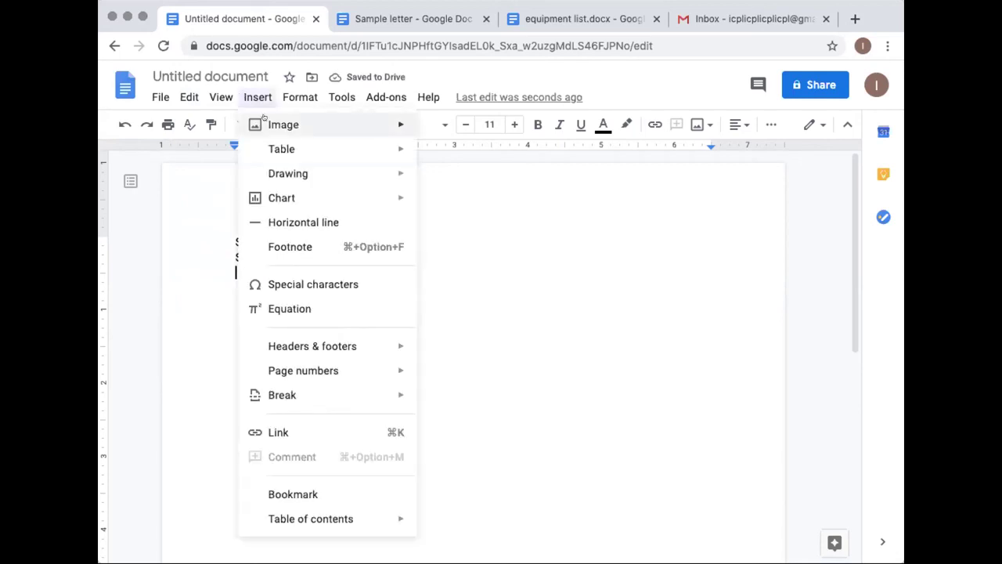
{"action": "mouse_move", "coordinate": [264, 121]}
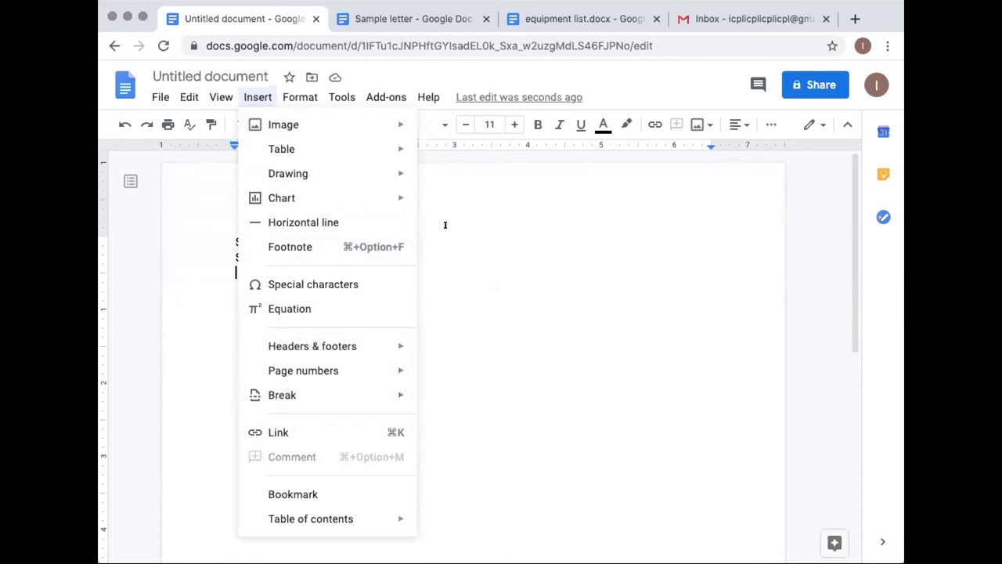
{"action": "mouse_move", "coordinate": [298, 93]}
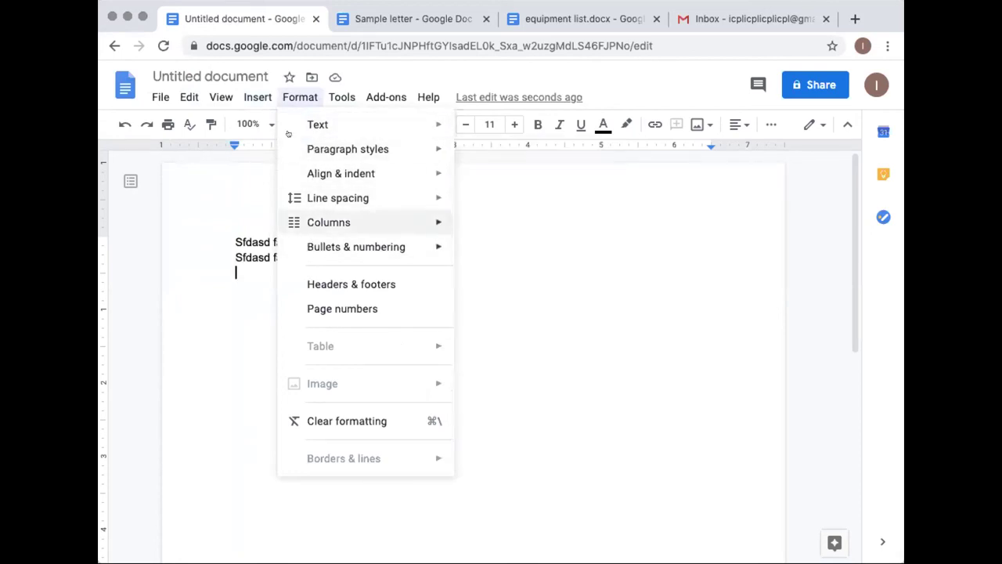
{"action": "mouse_move", "coordinate": [155, 94]}
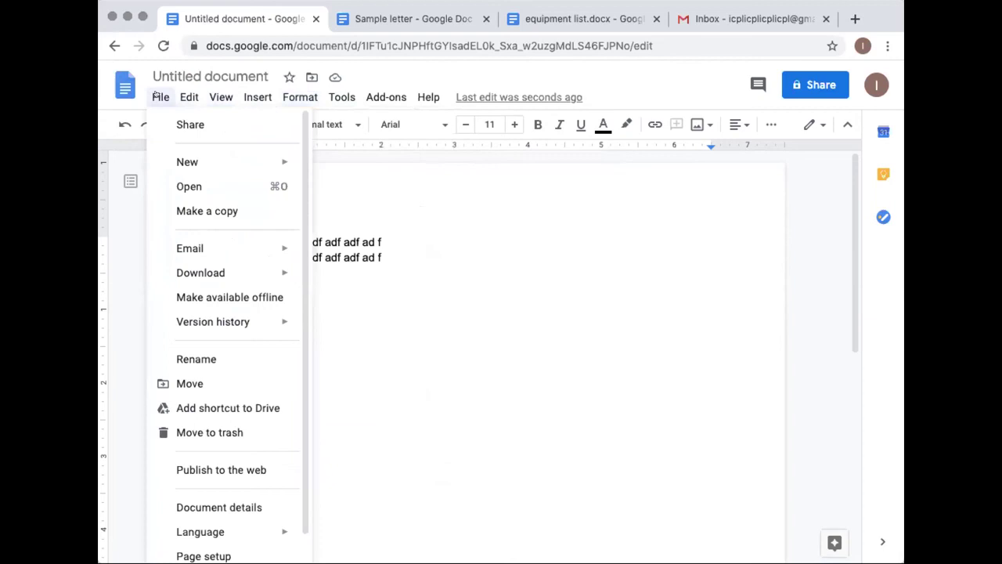
{"action": "scroll", "coordinate": [184, 254], "scroll_direction": "down", "scroll_amount": 1}
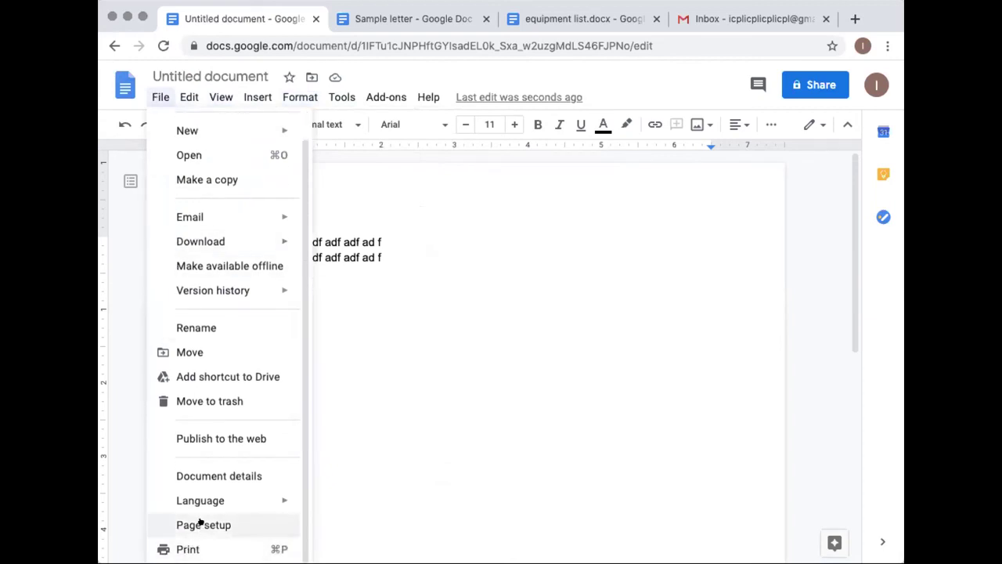
{"action": "left_click", "coordinate": [447, 357]}
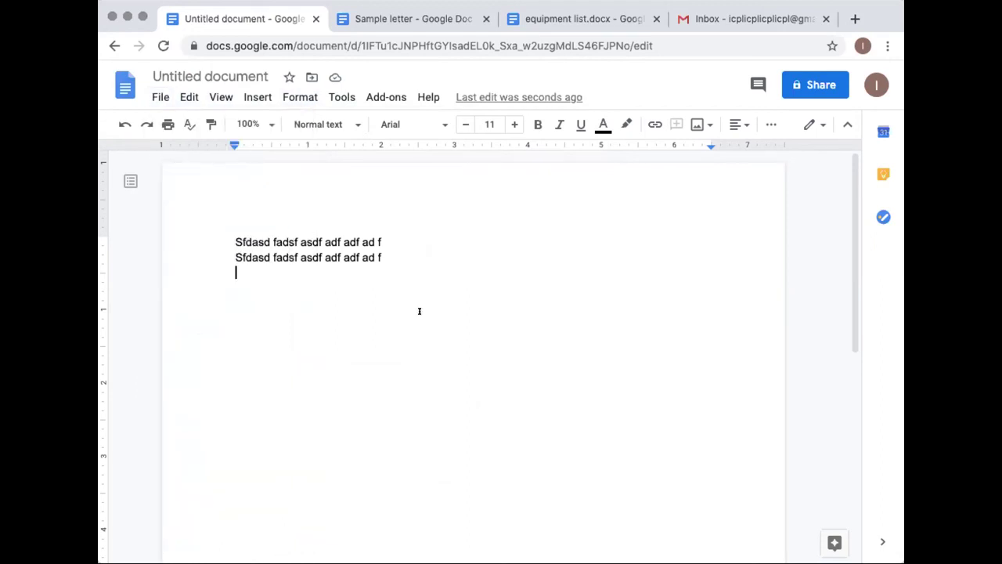
Change the document title from Untitled to 'Example'
{"action": "left_click", "coordinate": [150, 70]}
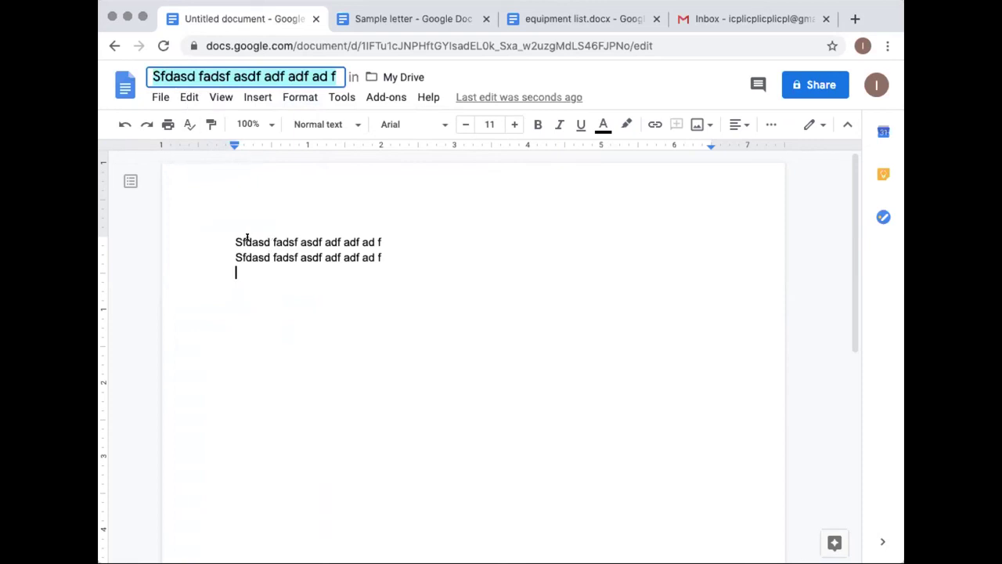
{"action": "type", "text": "Example"}
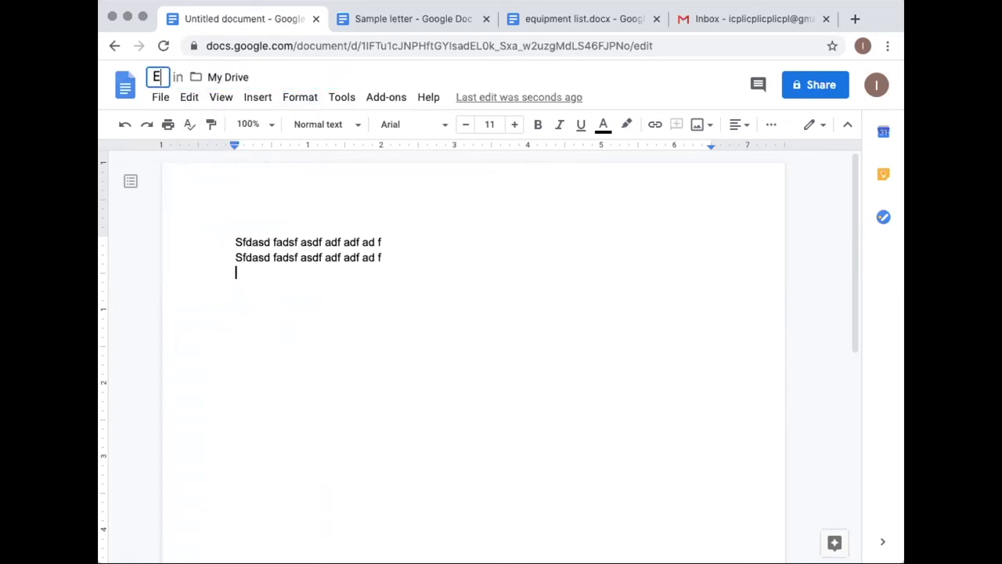
{"action": "left_click", "coordinate": [381, 257]}
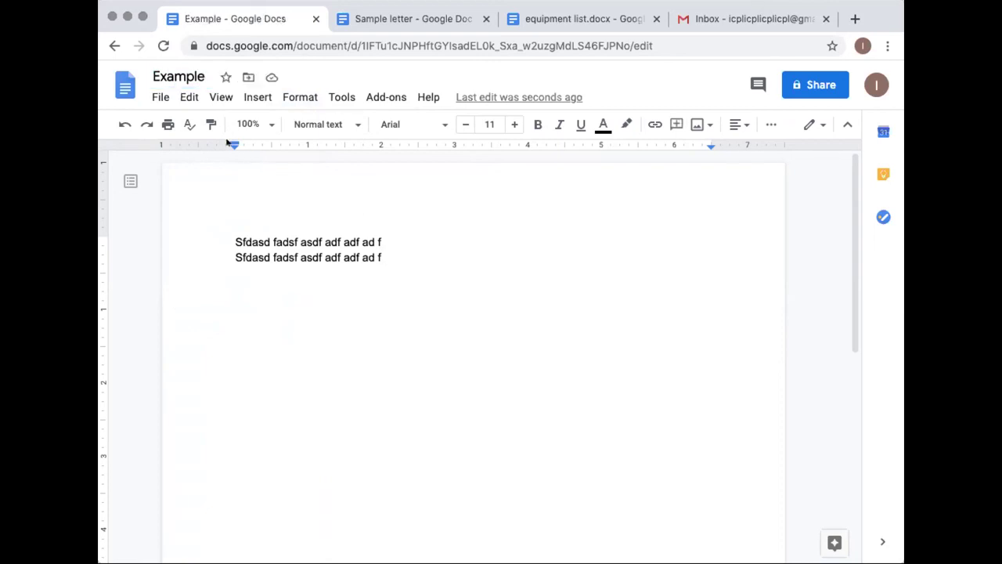
{"action": "left_click", "coordinate": [156, 96]}
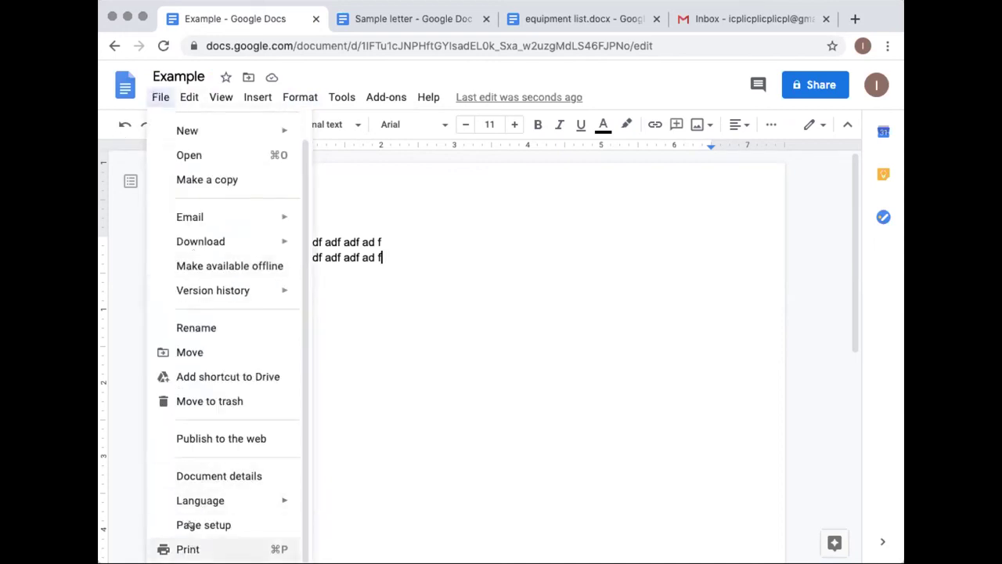
{"action": "left_click", "coordinate": [396, 257]}
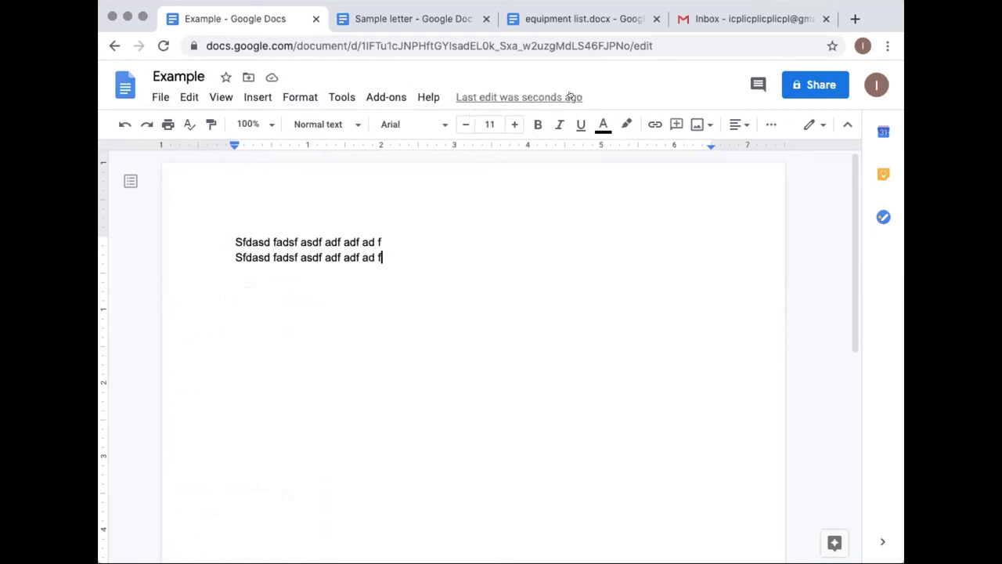
Append 'laksdjf laskfj alksfj alksfj alskf' to line two and type a third filler line beginning 'Adf'
{"action": "type", "text": "laksdjf laskfj alksfj alksfj alskf"}
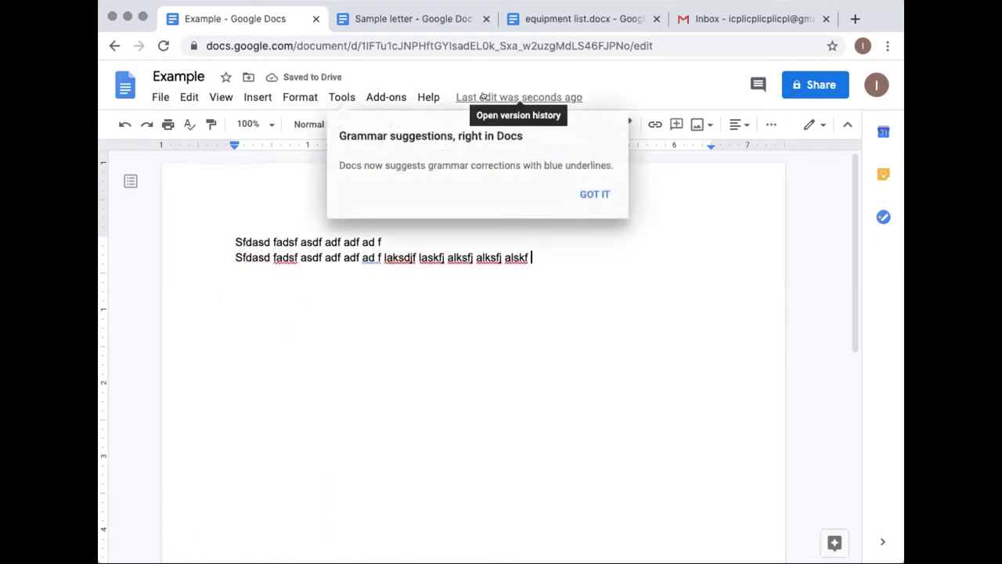
{"action": "key", "text": "Return"}
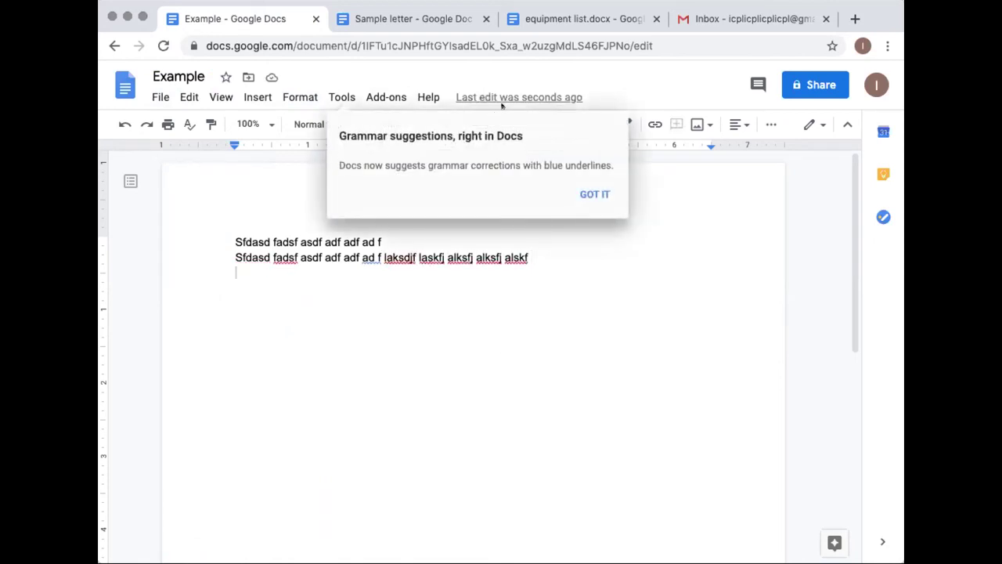
{"action": "left_click", "coordinate": [268, 76]}
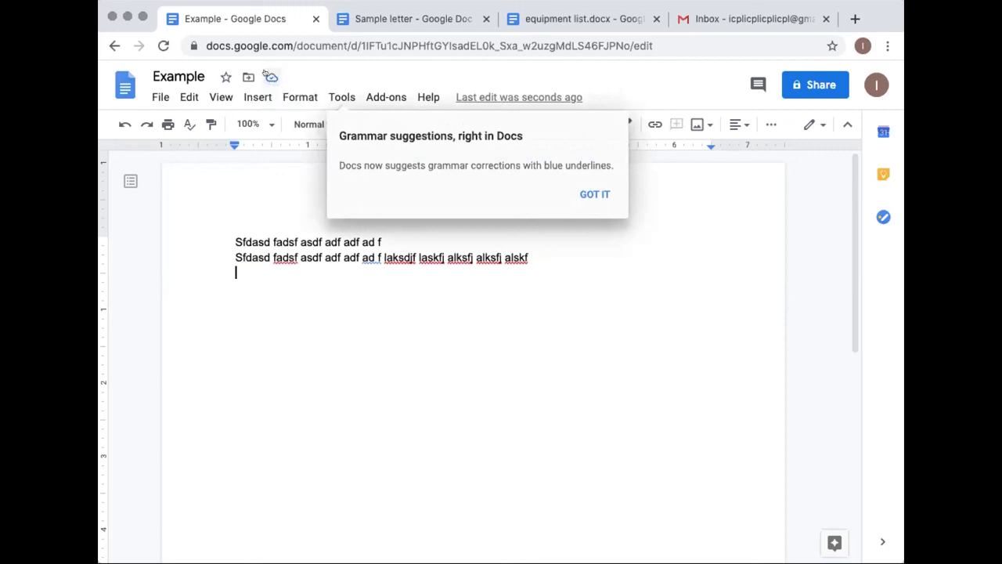
{"action": "left_click", "coordinate": [594, 194]}
{"action": "left_click", "coordinate": [266, 74]}
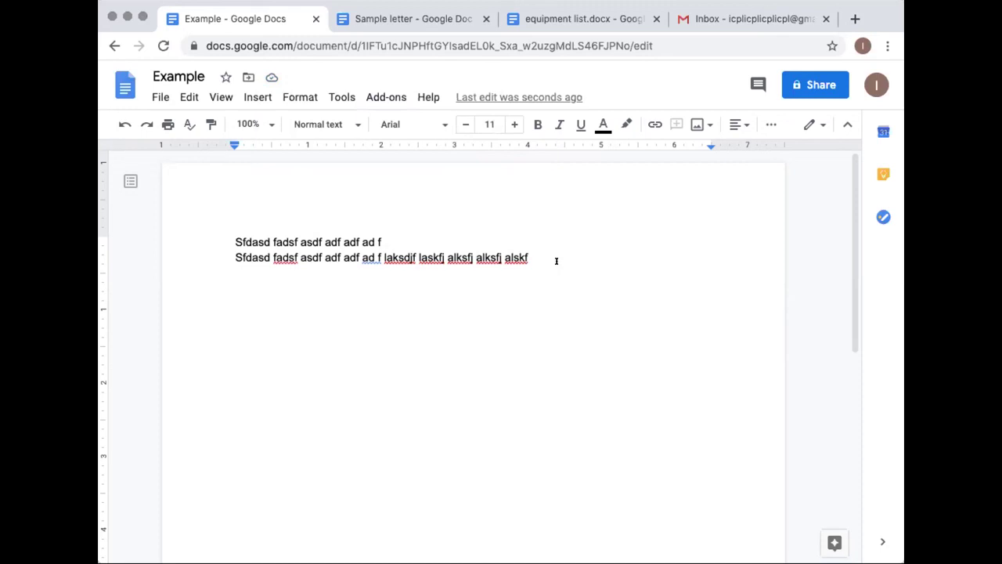
{"action": "left_click", "coordinate": [269, 78]}
{"action": "left_click", "coordinate": [443, 274]}
{"action": "type", "text": "Adf "}
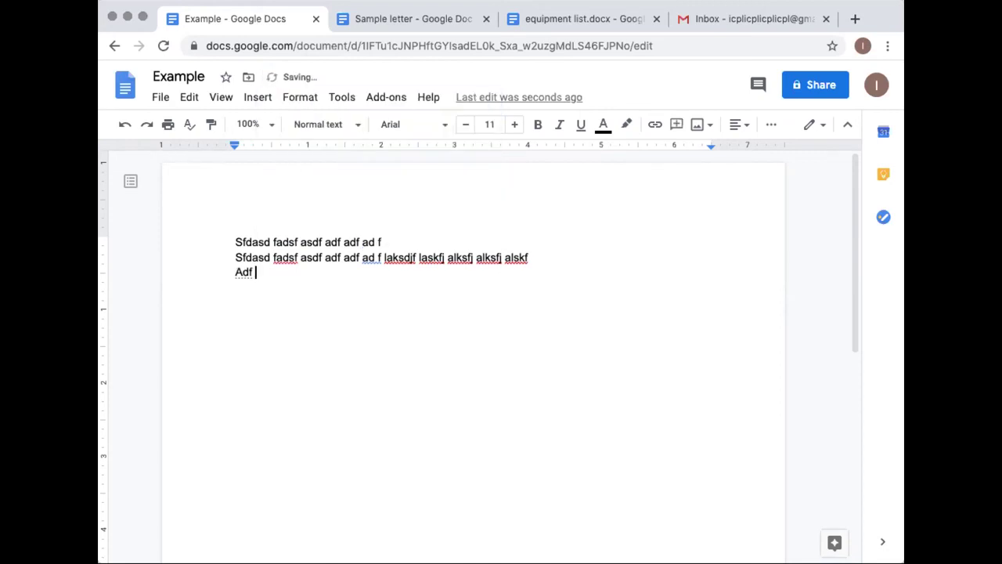
{"action": "type", "text": "asdf af awefaefawfawe f aaef"}
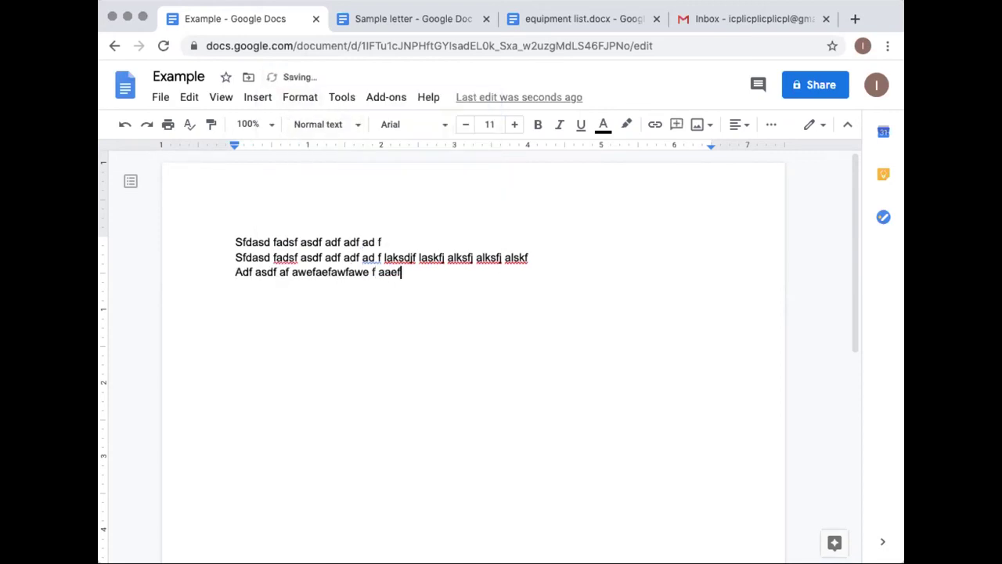
{"action": "type", "text": "awe faef afawef a fawf aawe"}
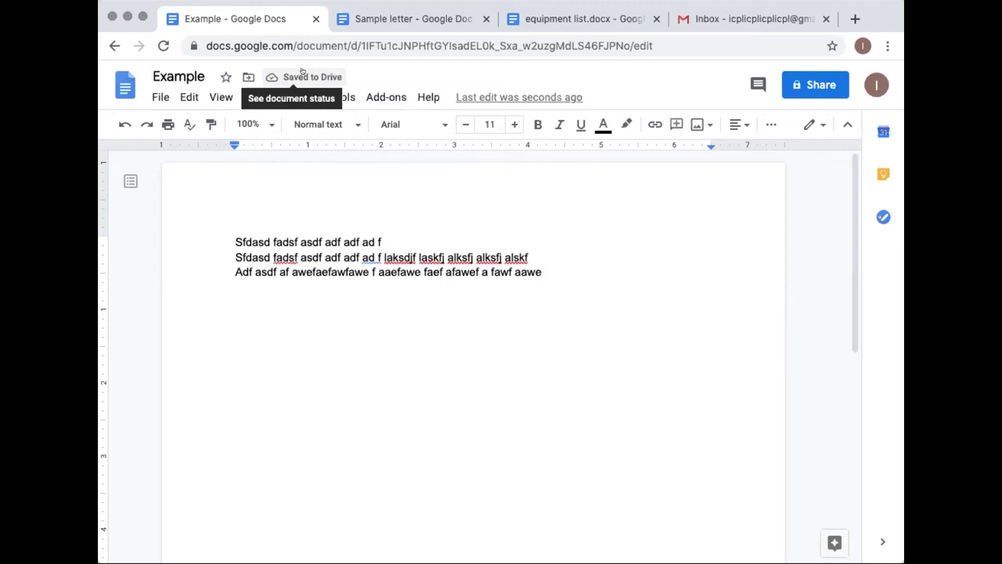
{"action": "left_click", "coordinate": [160, 97]}
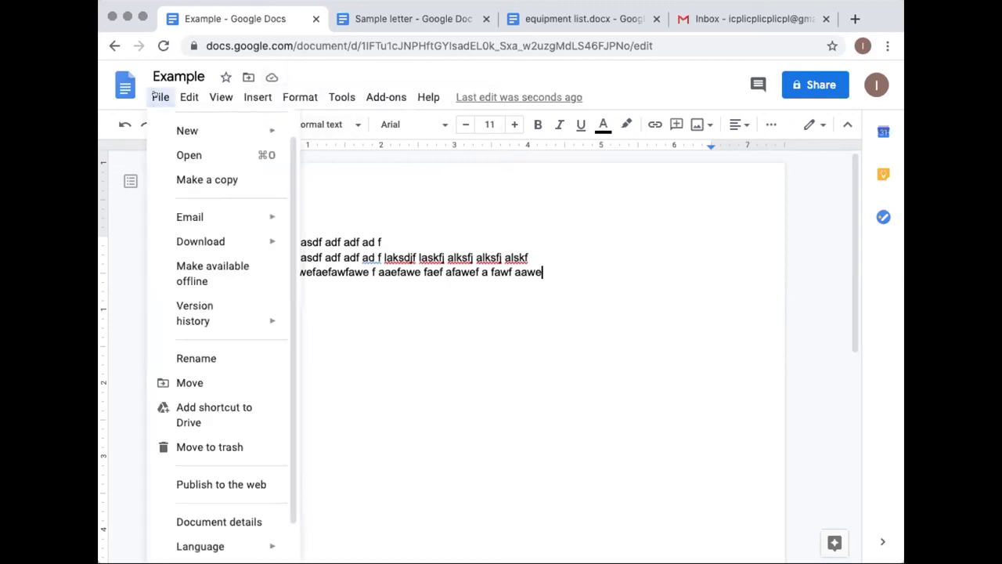
{"action": "mouse_move", "coordinate": [190, 242]}
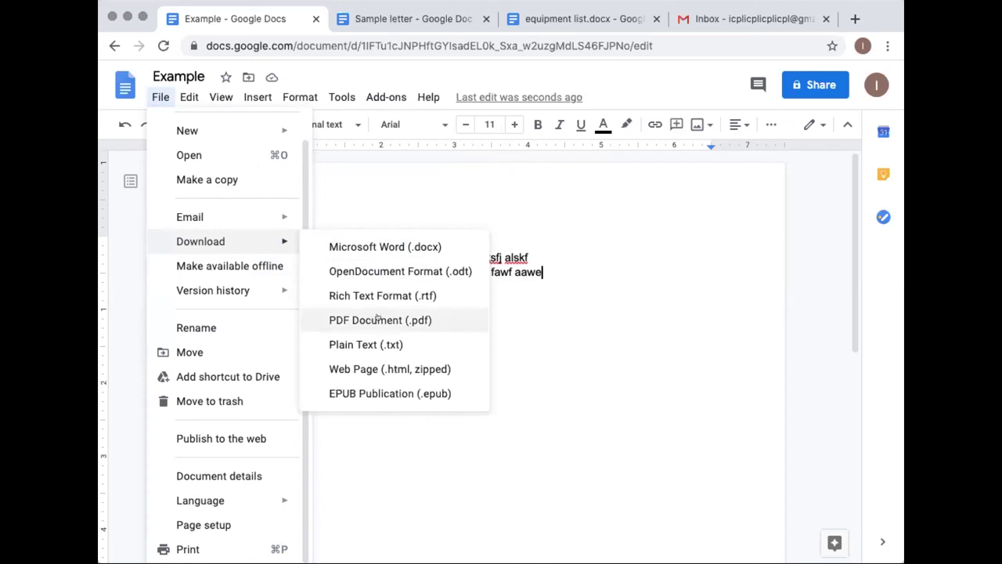
{"action": "left_click", "coordinate": [529, 347]}
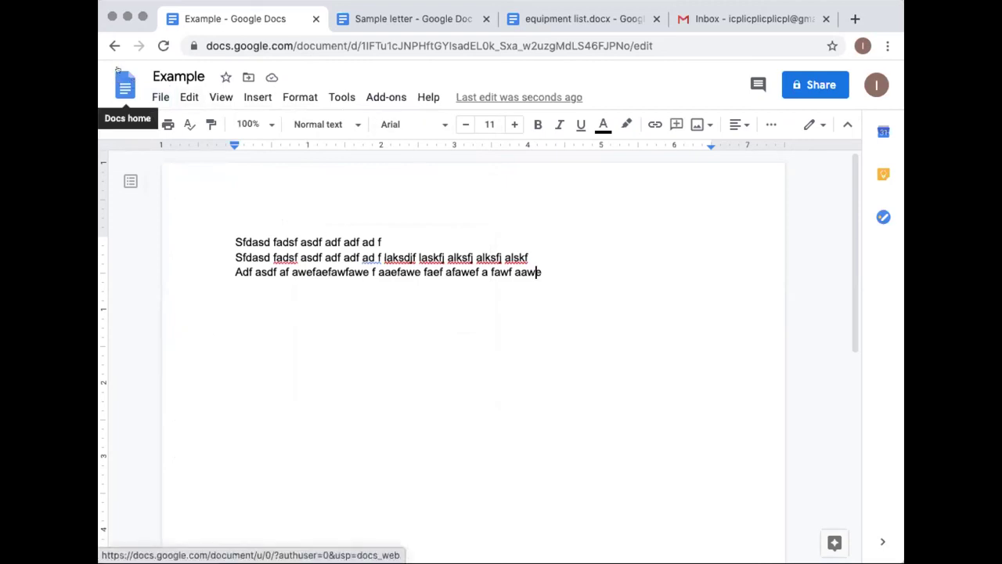
Return to the Docs home list, briefly reopening Example before navigating back
{"action": "left_click", "coordinate": [117, 82]}
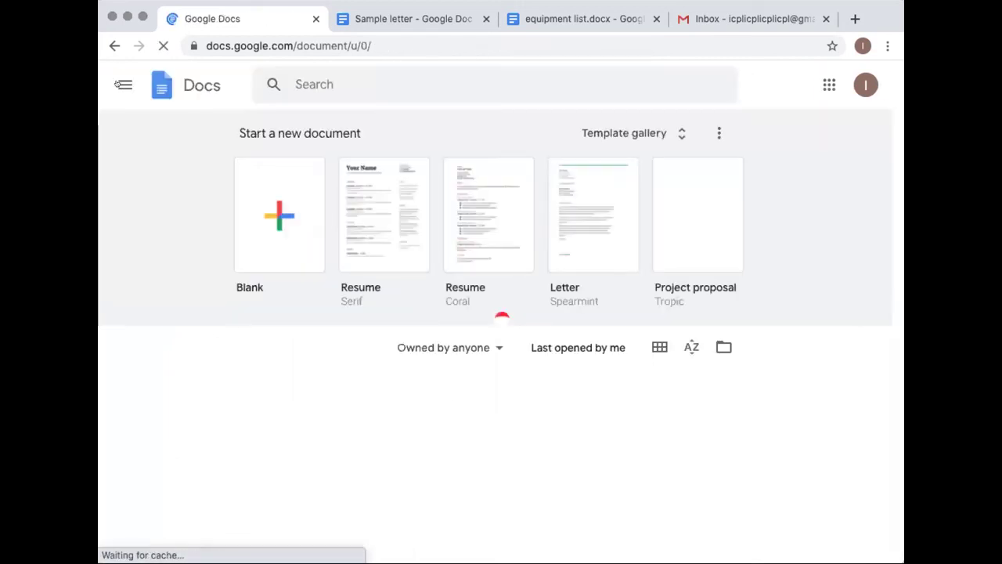
{"action": "scroll", "coordinate": [128, 248], "scroll_direction": "down", "scroll_amount": 3}
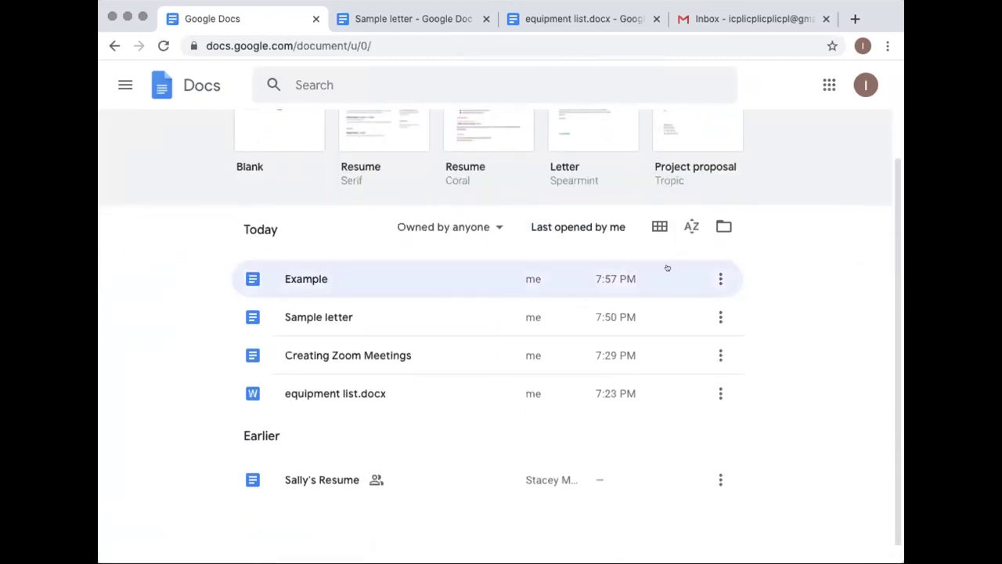
{"action": "left_click", "coordinate": [709, 277]}
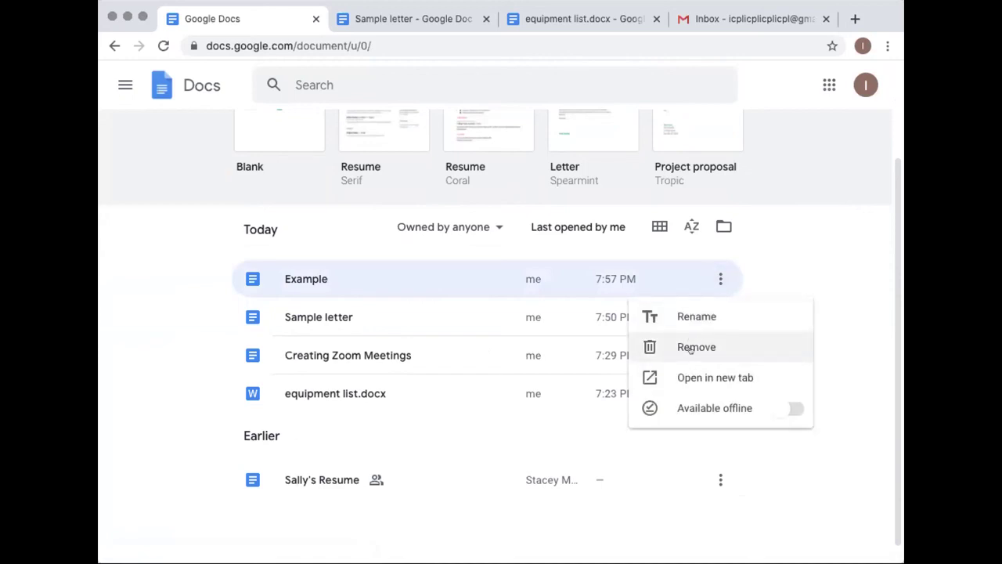
{"action": "left_click", "coordinate": [784, 274]}
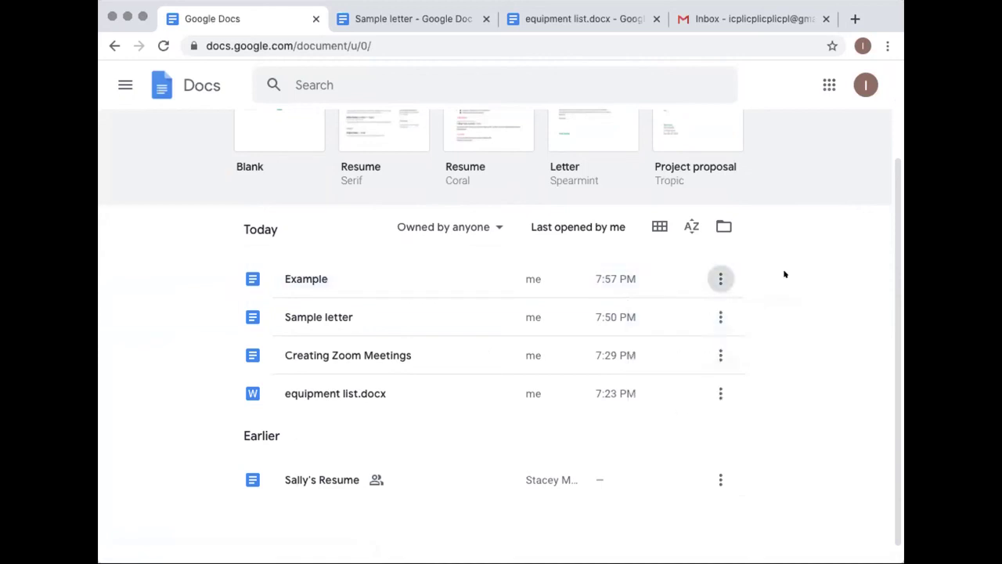
{"action": "scroll", "coordinate": [774, 380], "scroll_direction": "up", "scroll_amount": 3}
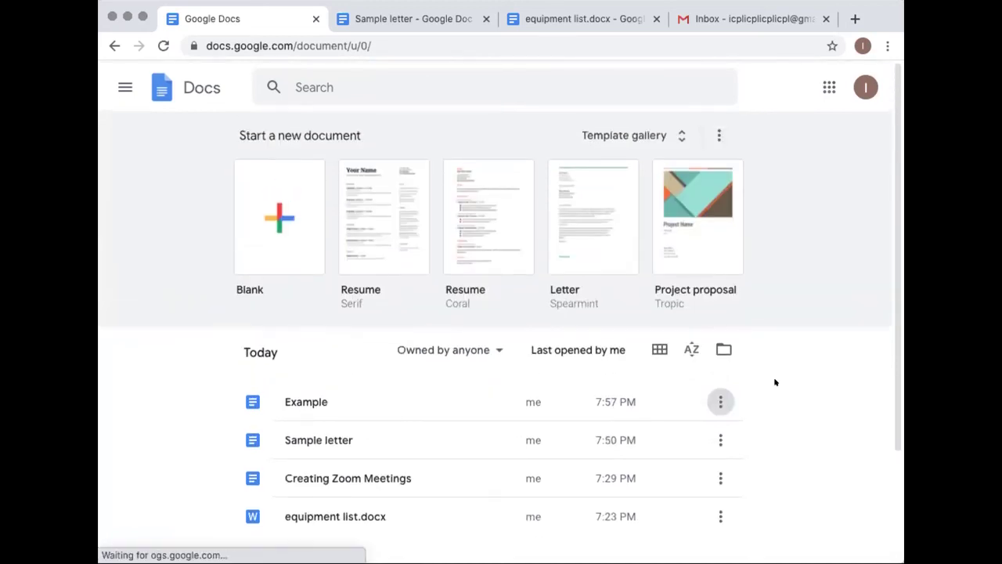
{"action": "left_click", "coordinate": [353, 391]}
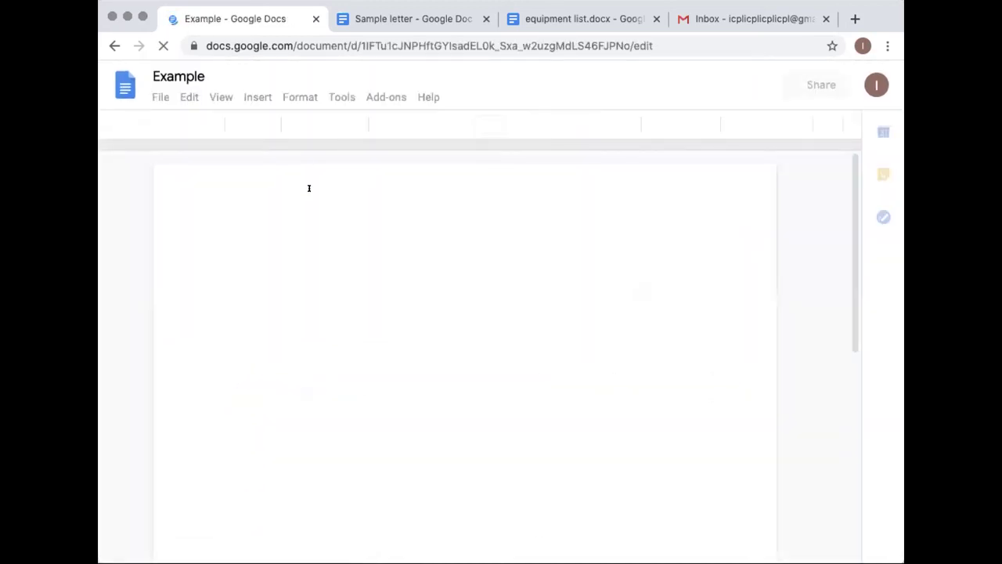
{"action": "left_click", "coordinate": [114, 45]}
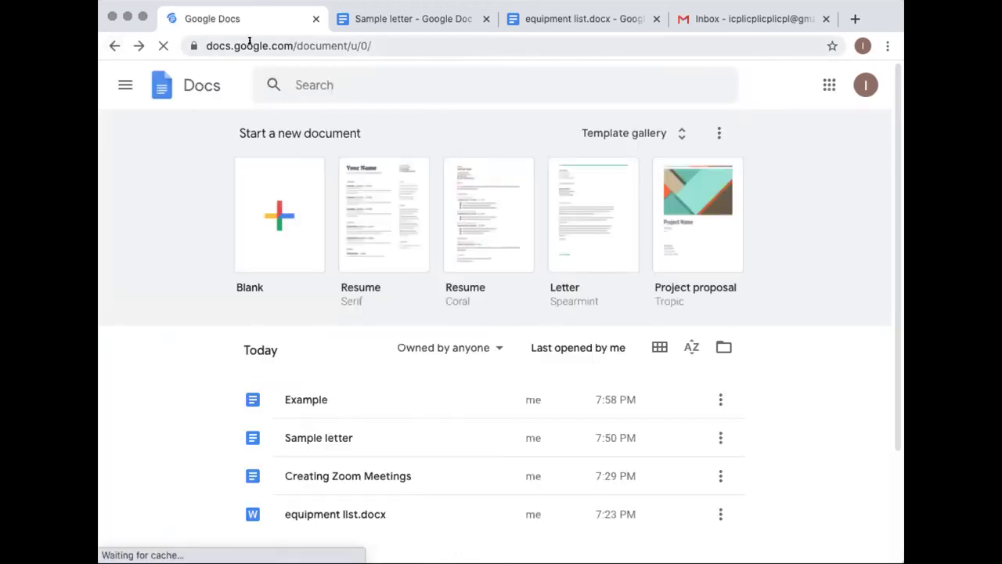
Load drive.google.com in a new browser tab, then return to the Docs home tab
{"action": "key", "text": "ctrl+t"}
{"action": "type", "text": "drive.google.com"}
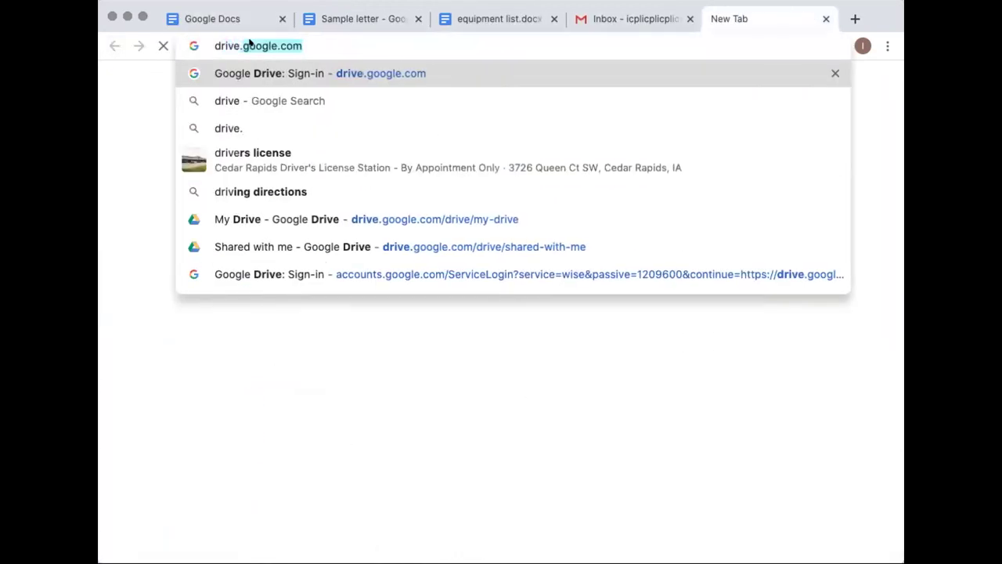
{"action": "key", "text": "Return"}
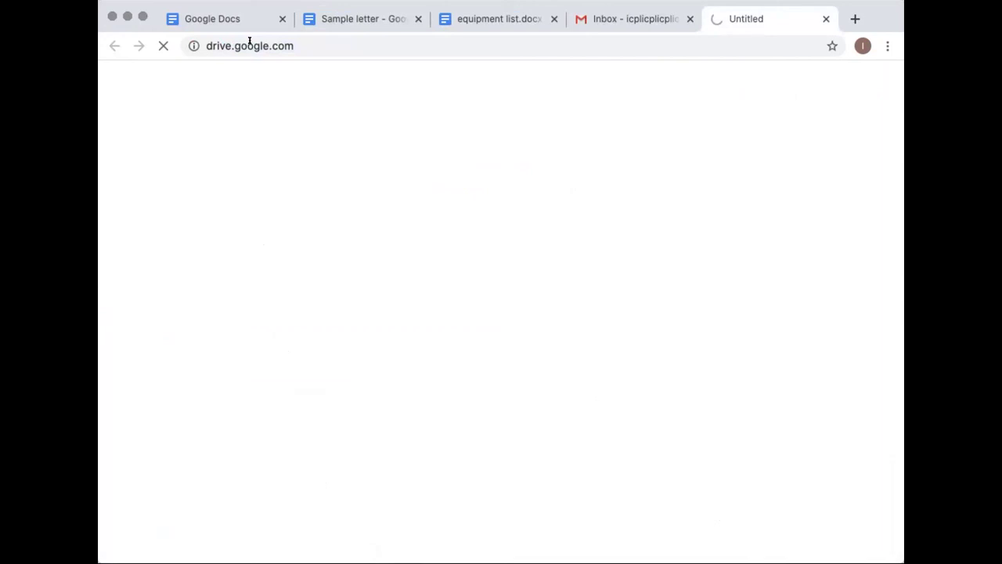
{"action": "left_click", "coordinate": [235, 19]}
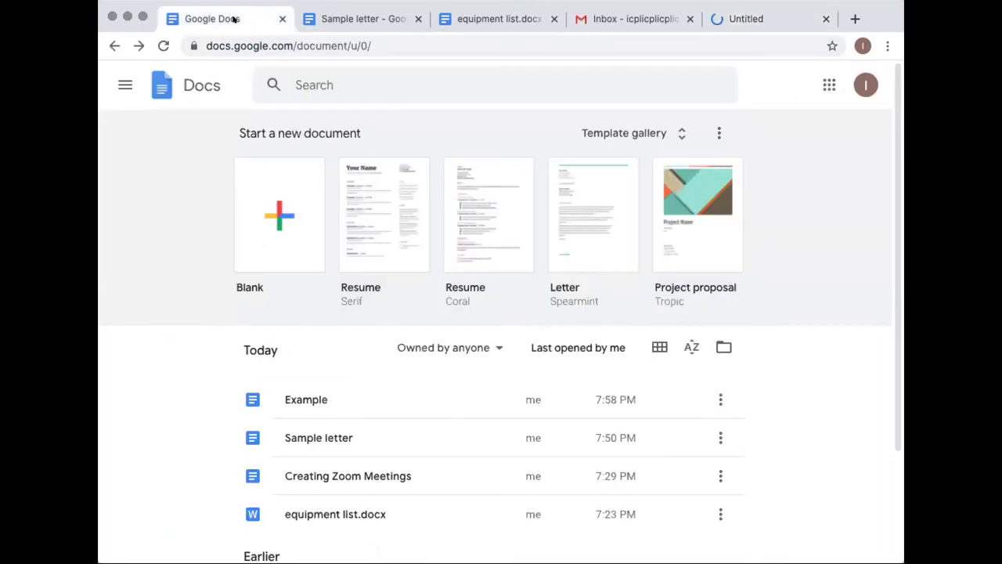
Launch Google Drive from the Google apps grid
{"action": "left_click", "coordinate": [827, 83]}
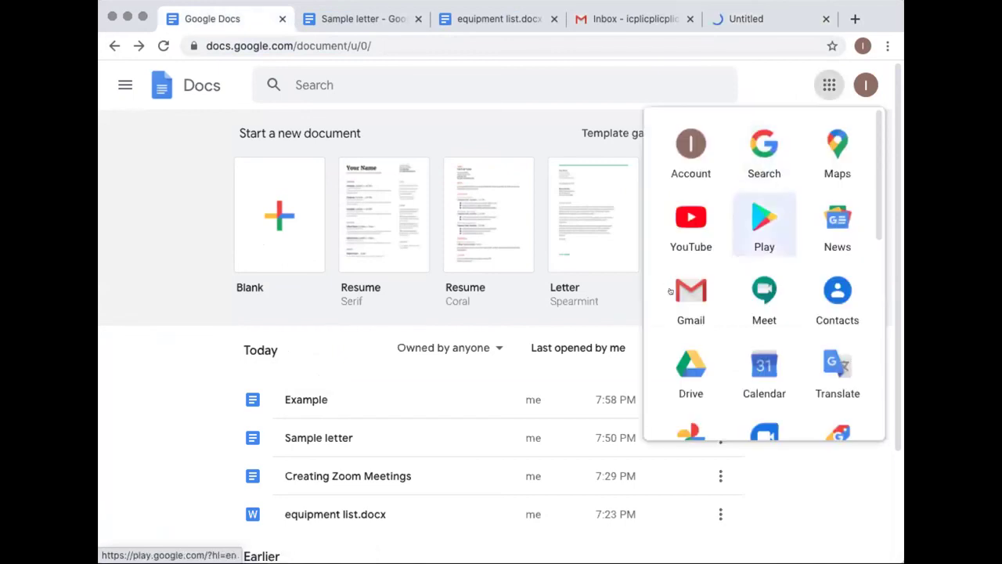
{"action": "scroll", "coordinate": [670, 289], "scroll_direction": "down", "scroll_amount": 2}
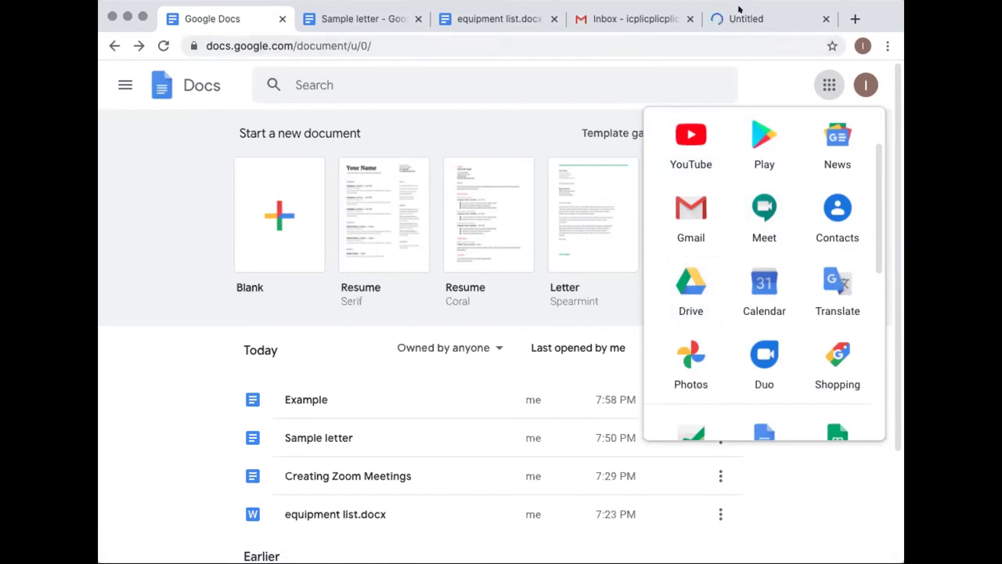
{"action": "left_click", "coordinate": [685, 288]}
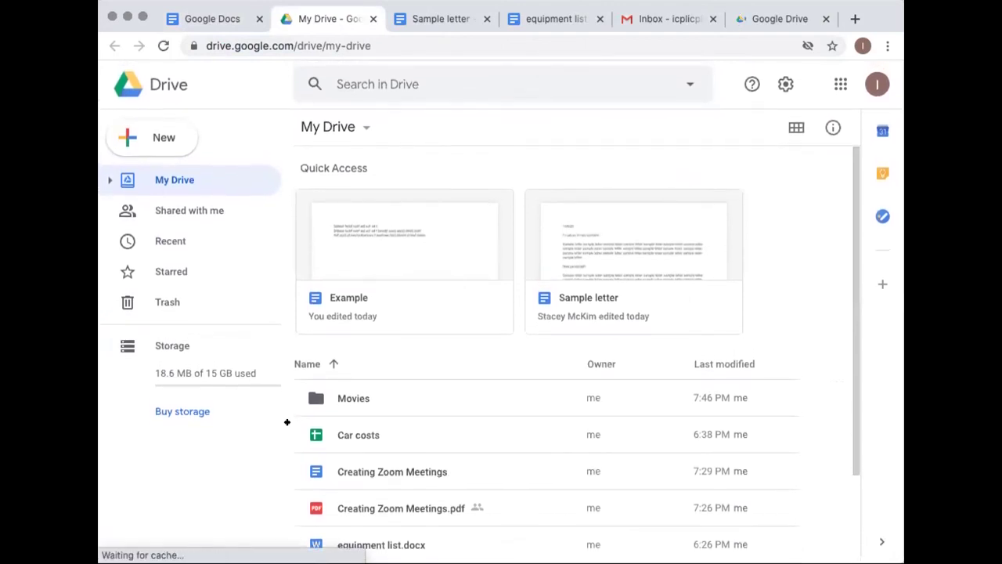
Open the Example file from the My Drive list in a new tab
{"action": "scroll", "coordinate": [847, 348], "scroll_direction": "down", "scroll_amount": 1}
{"action": "scroll", "coordinate": [847, 347], "scroll_direction": "down", "scroll_amount": 2}
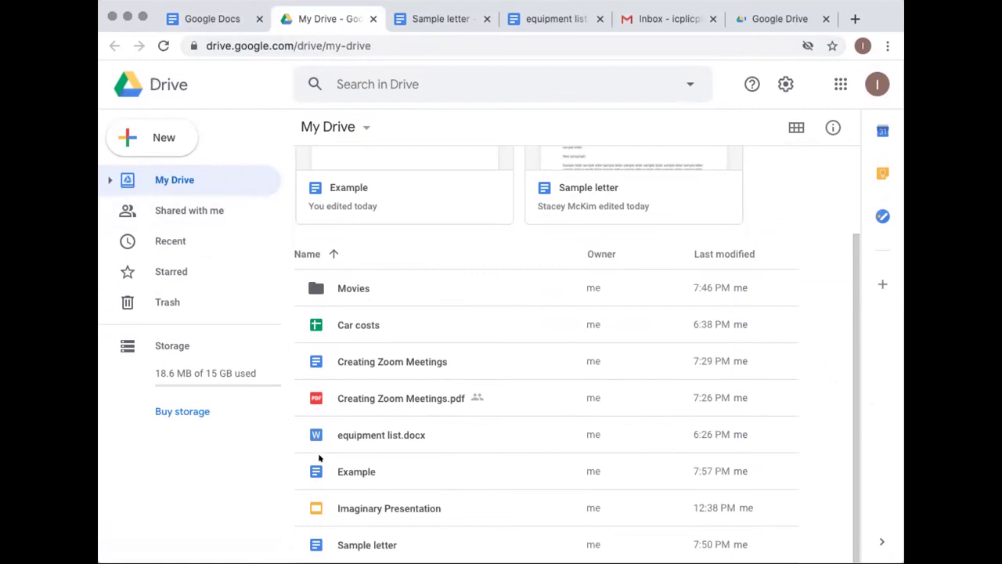
{"action": "double_click", "coordinate": [345, 471]}
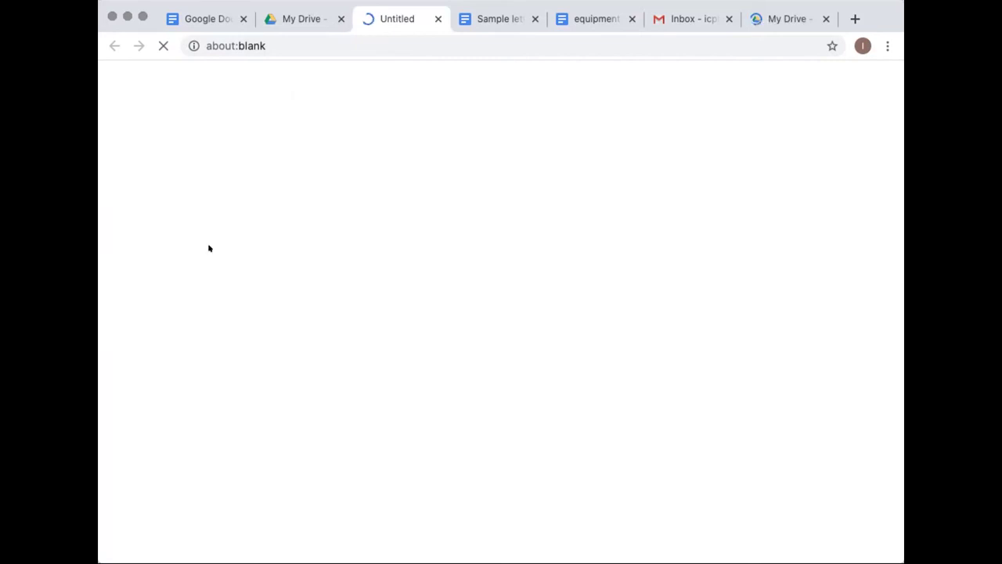
Close the extra Sample letter, equipment list, mail and My Drive tabs, returning to Docs home
{"action": "left_click", "coordinate": [534, 18]}
{"action": "left_click", "coordinate": [534, 18]}
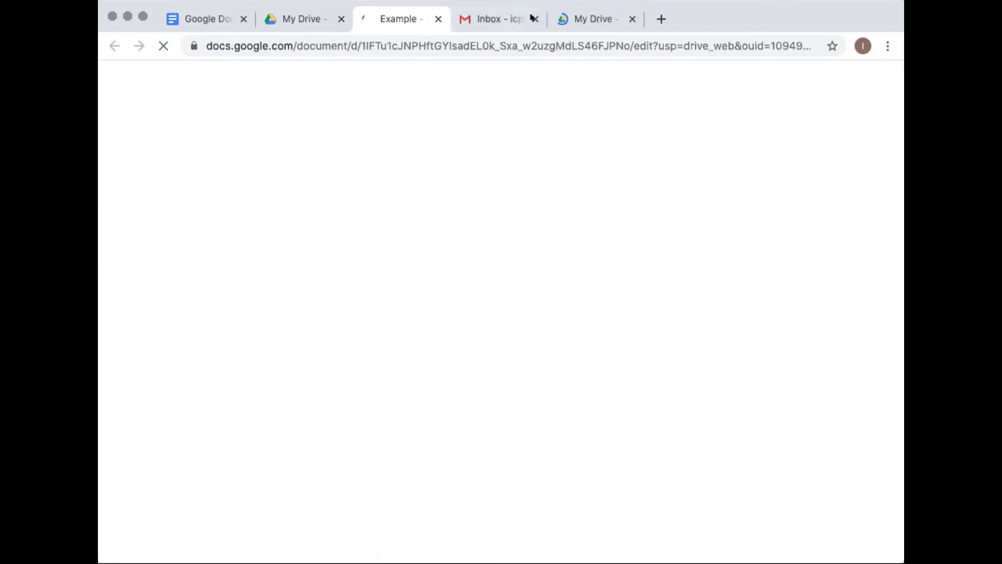
{"action": "left_click", "coordinate": [533, 18]}
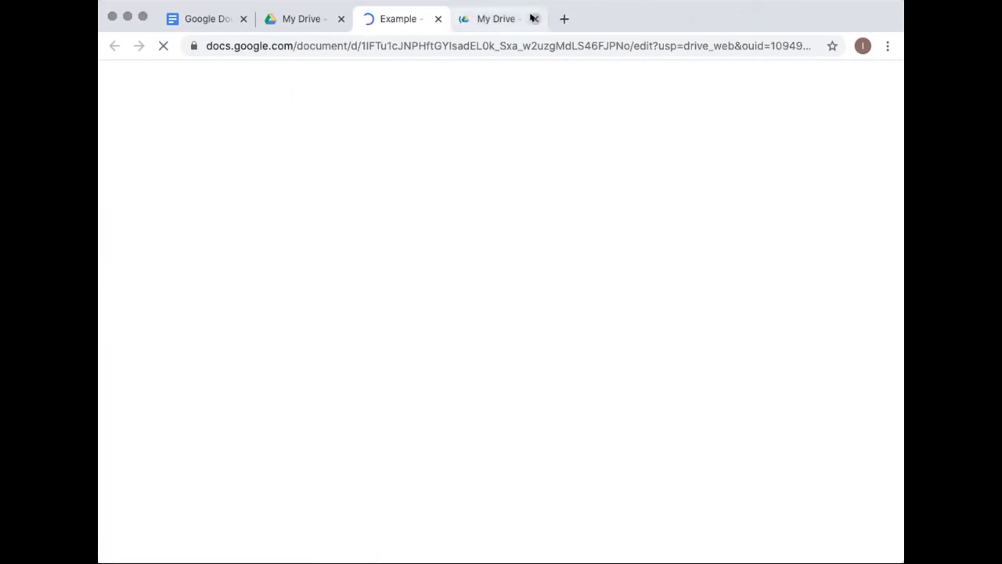
{"action": "left_click", "coordinate": [534, 18]}
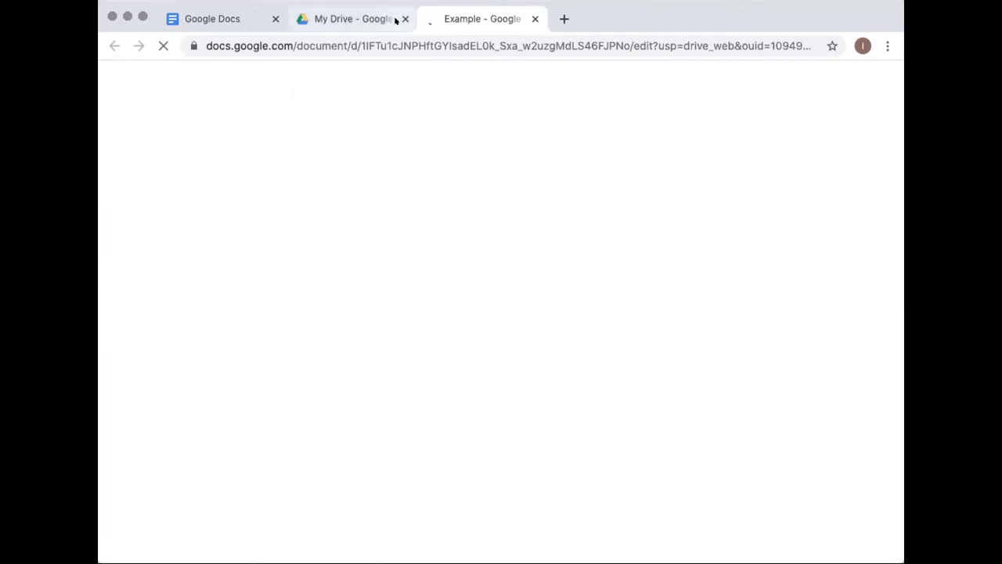
{"action": "left_click", "coordinate": [404, 18]}
{"action": "left_click", "coordinate": [212, 18]}
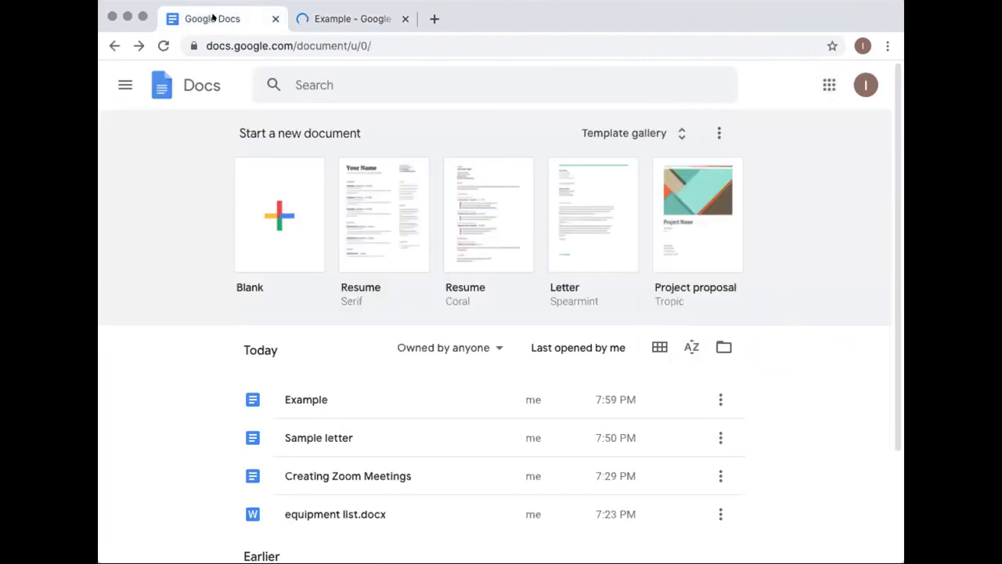
Open Google Sheets in a new tab from the Google apps grid
{"action": "left_click", "coordinate": [815, 83]}
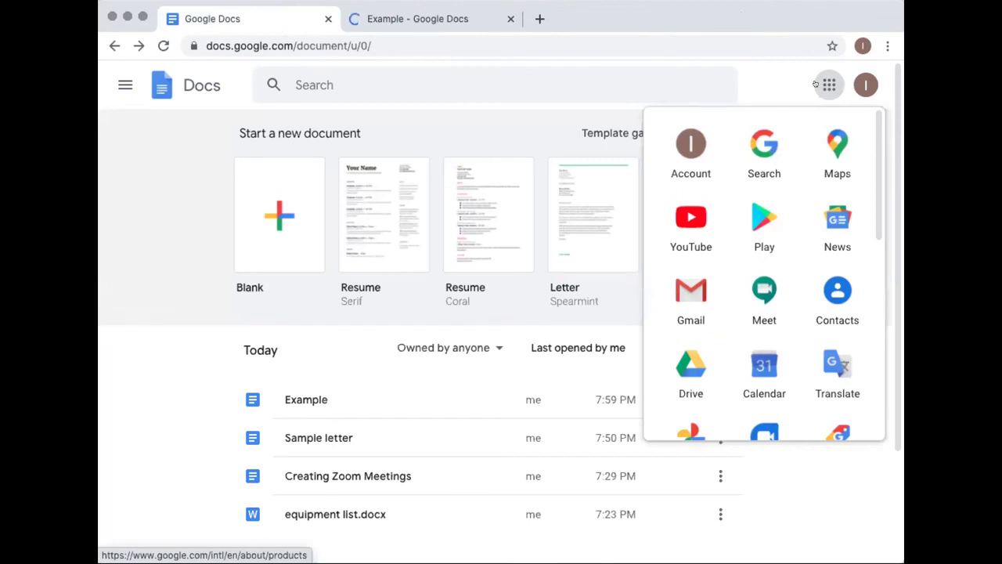
{"action": "scroll", "coordinate": [785, 224], "scroll_direction": "down", "scroll_amount": 5}
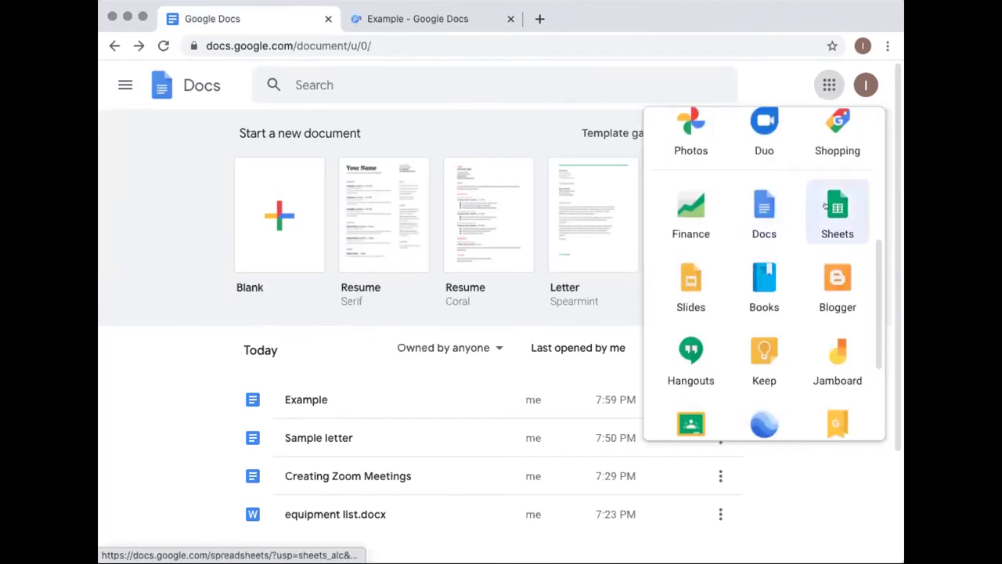
{"action": "left_click", "coordinate": [824, 206]}
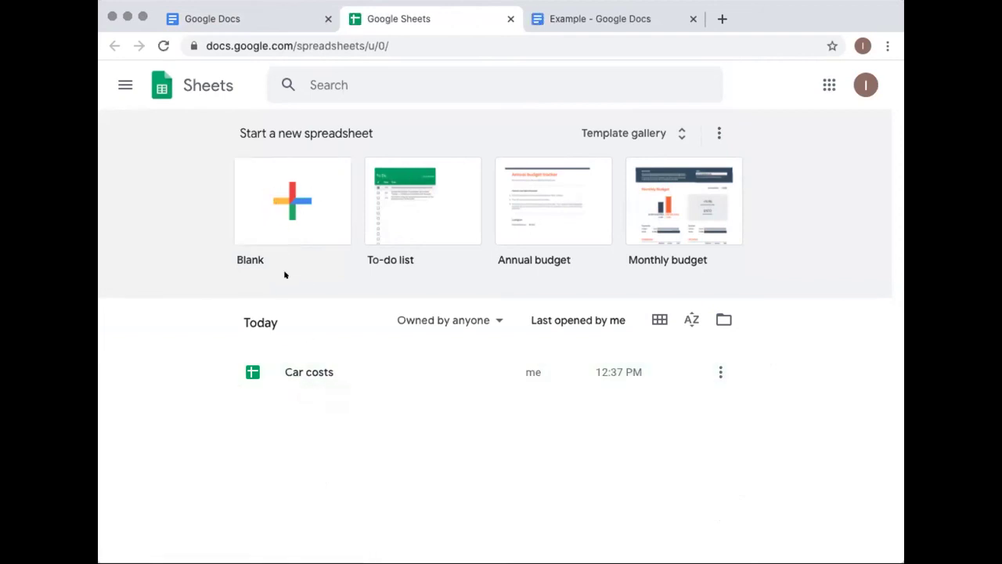
Open the Car costs spreadsheet and widen column A to fit the labels
{"action": "left_click", "coordinate": [300, 368]}
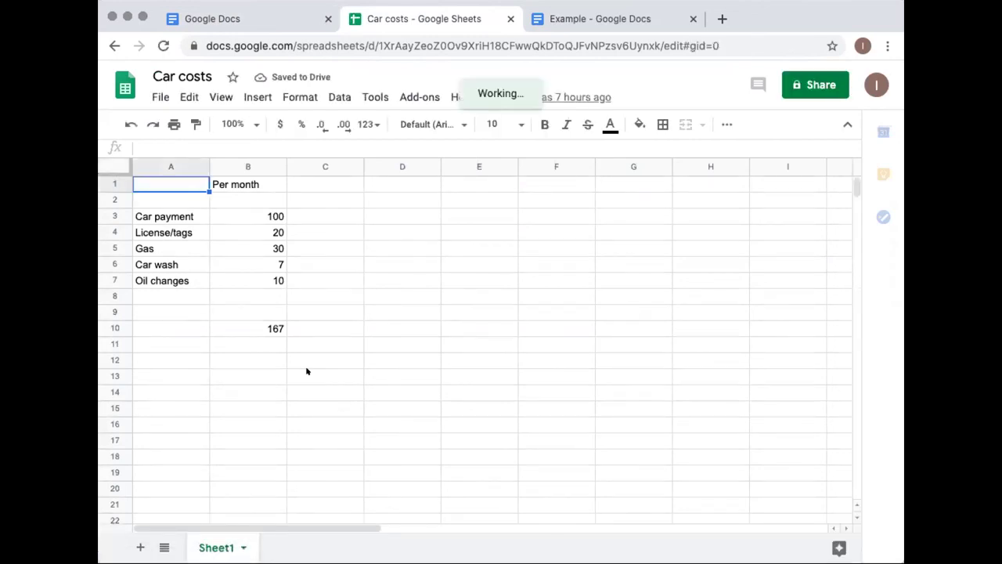
{"action": "left_click", "coordinate": [238, 181]}
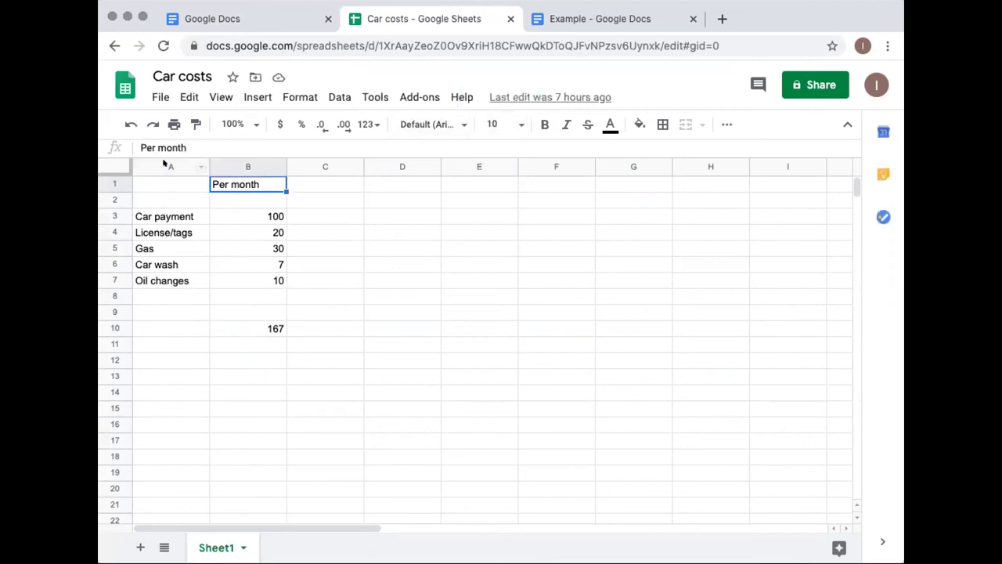
{"action": "left_click", "coordinate": [166, 165]}
{"action": "left_click_drag", "start_coordinate": [209, 166], "coordinate": [264, 166]}
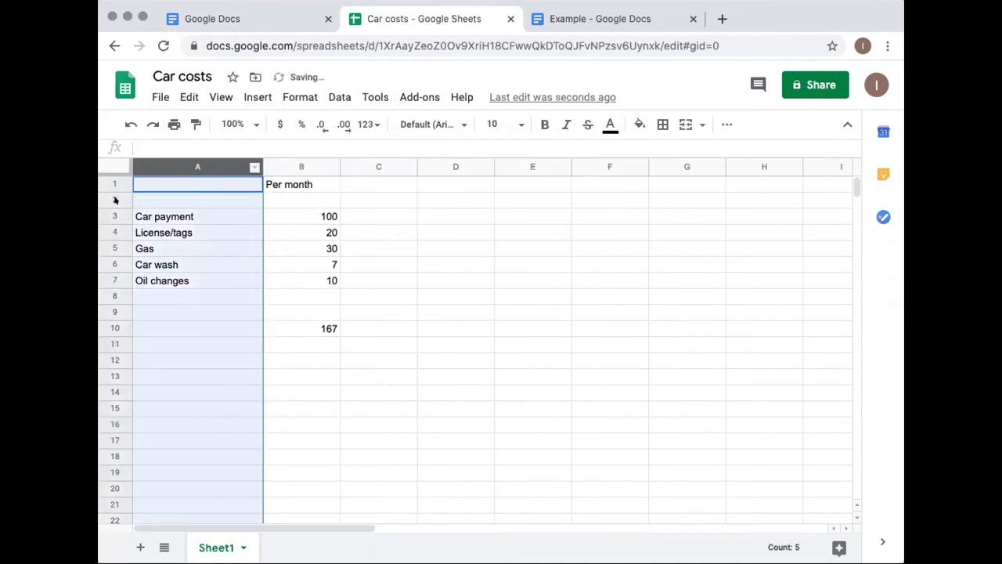
Add an Air freshener entry costing 2 in row 8
{"action": "left_click", "coordinate": [117, 200]}
{"action": "left_click", "coordinate": [175, 217]}
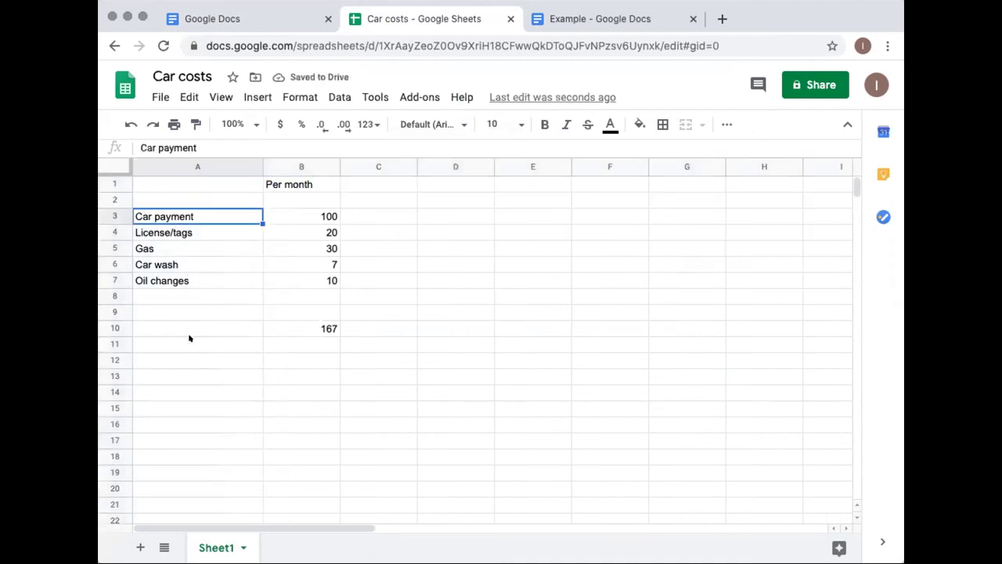
{"action": "left_click", "coordinate": [172, 297]}
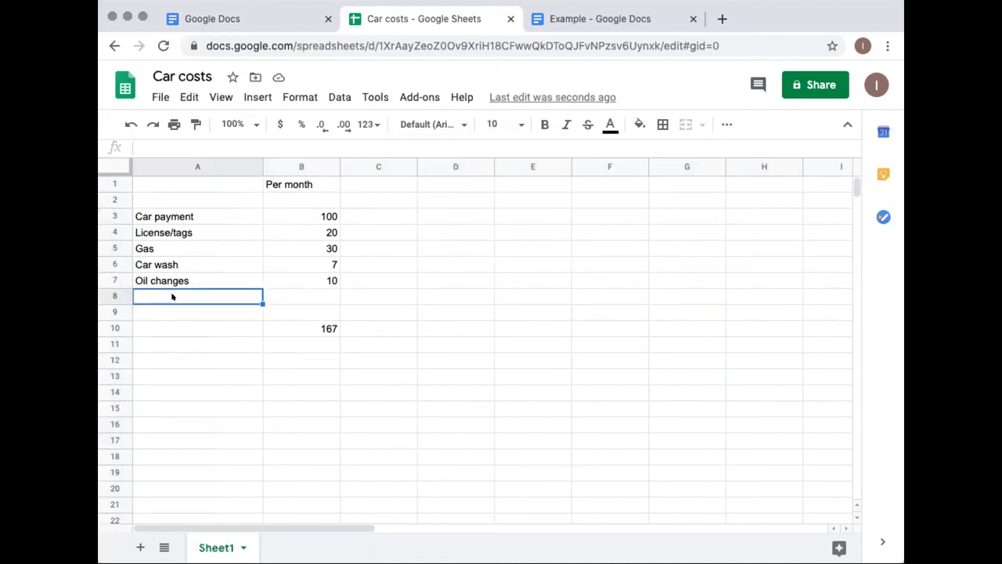
{"action": "type", "text": "Air freshener"}
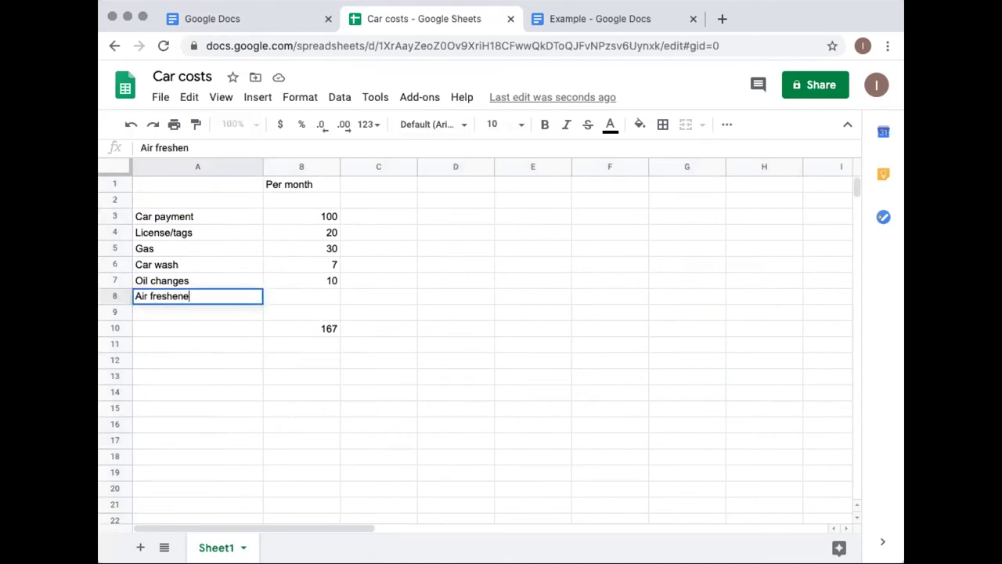
{"action": "key", "text": "Tab"}
{"action": "type", "text": "2"}
{"action": "left_click", "coordinate": [478, 361]}
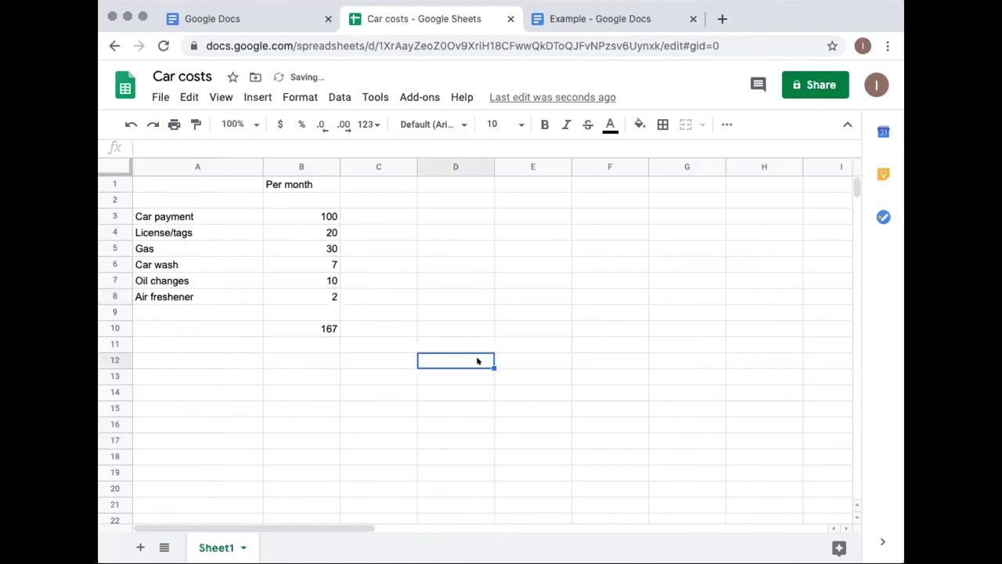
Change the B10 total to =SUM(B3:B8) so it reads 169
{"action": "left_click", "coordinate": [306, 329]}
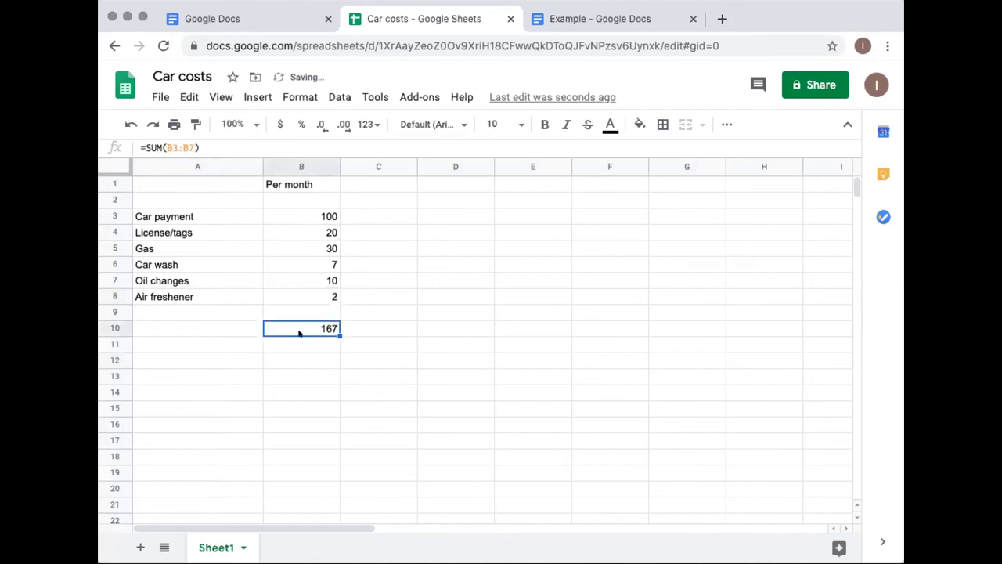
{"action": "left_click", "coordinate": [187, 146]}
{"action": "key", "text": "BackSpace"}
{"action": "type", "text": "8"}
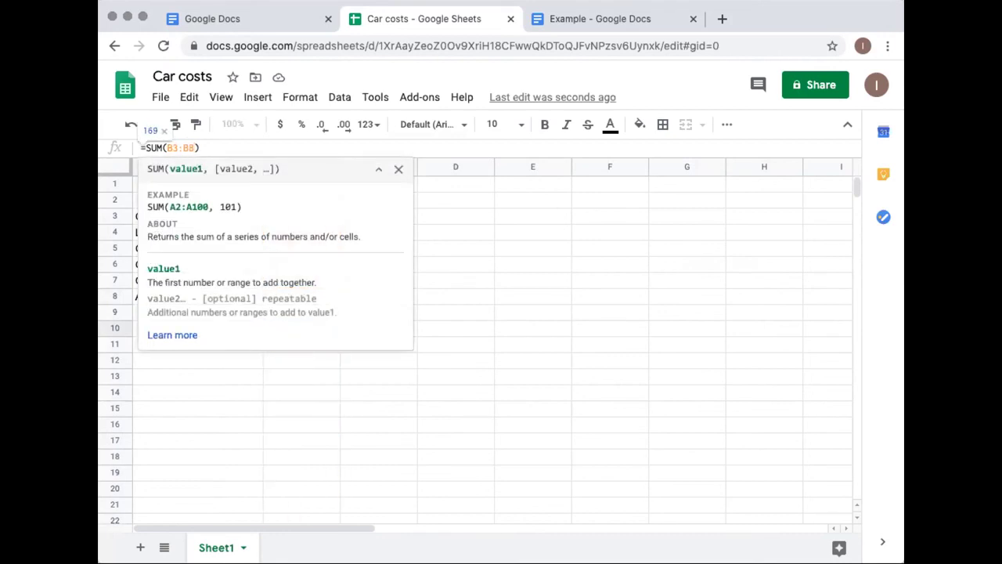
{"action": "key", "text": "Return"}
{"action": "left_click", "coordinate": [312, 324]}
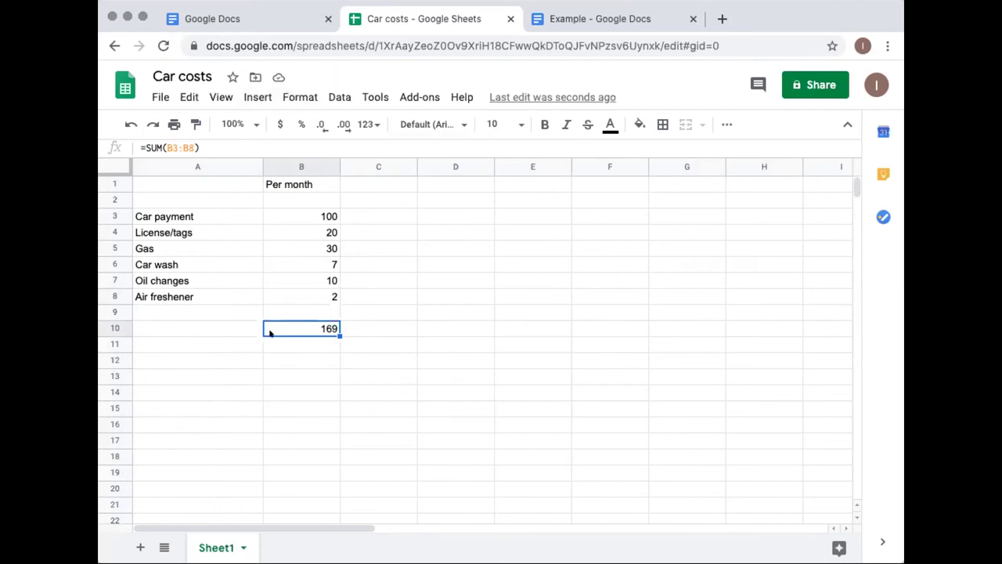
{"action": "left_click", "coordinate": [253, 97]}
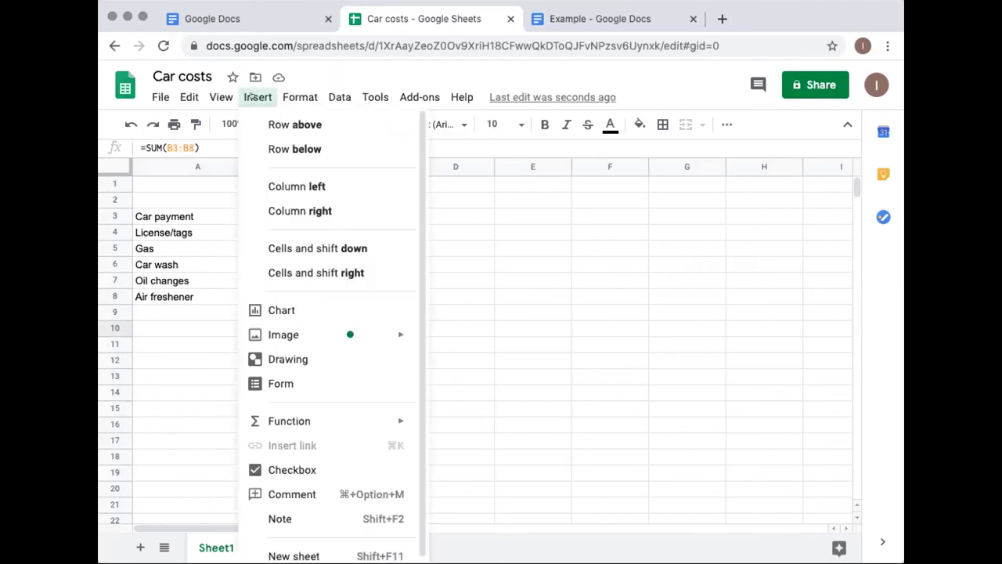
{"action": "mouse_move", "coordinate": [300, 423]}
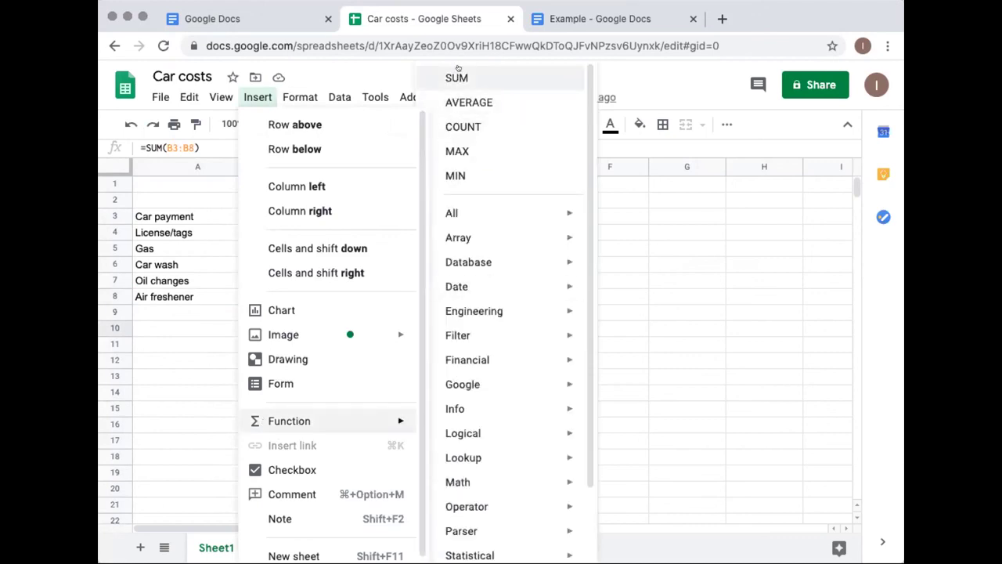
{"action": "left_click", "coordinate": [164, 435]}
{"action": "left_click", "coordinate": [212, 358]}
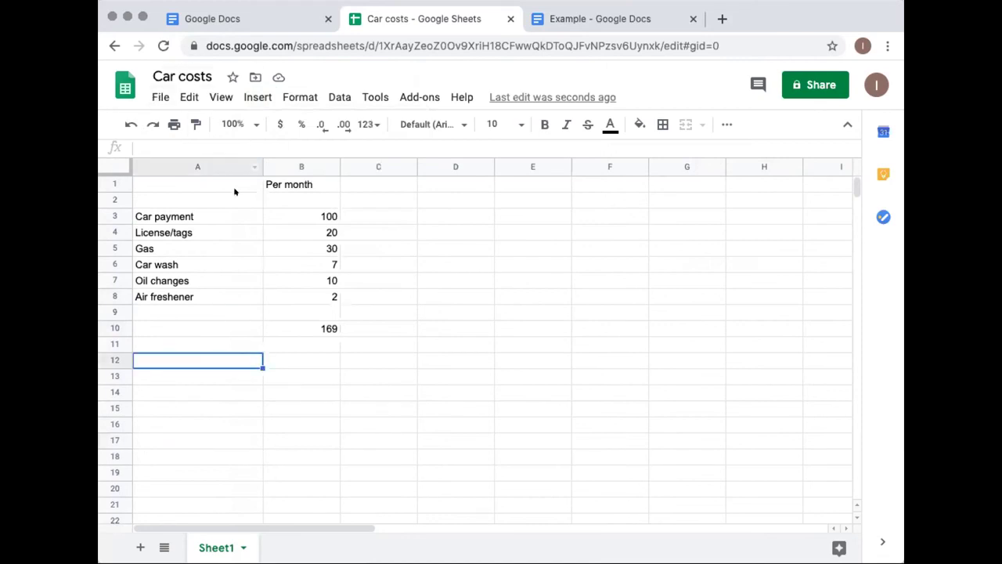
{"action": "left_click", "coordinate": [159, 97]}
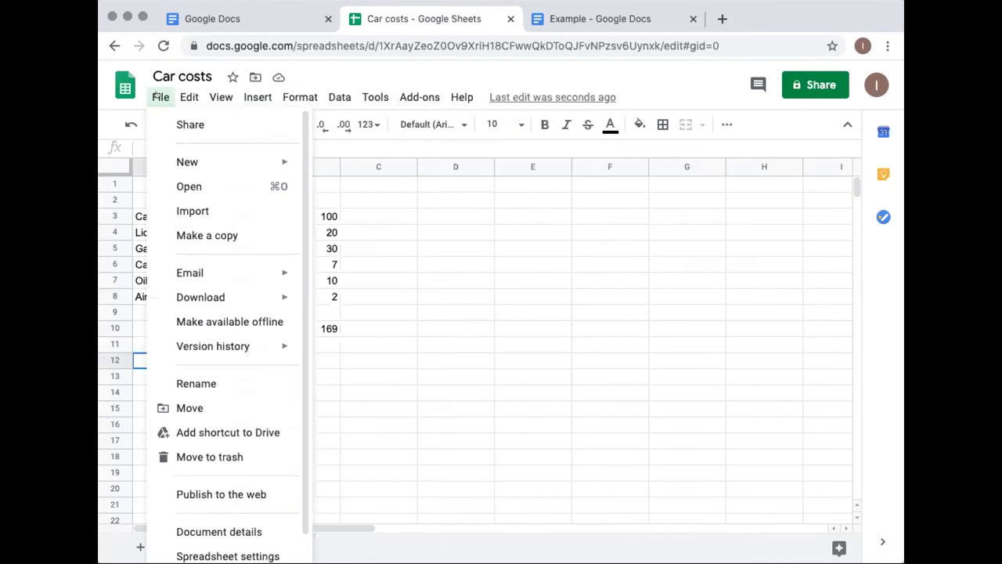
{"action": "mouse_move", "coordinate": [194, 293]}
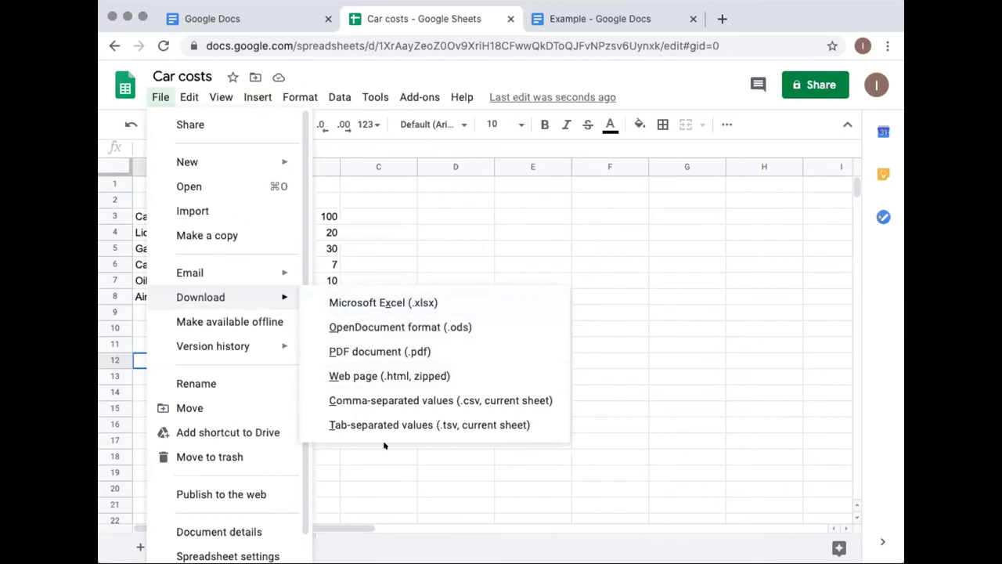
{"action": "left_click", "coordinate": [421, 248]}
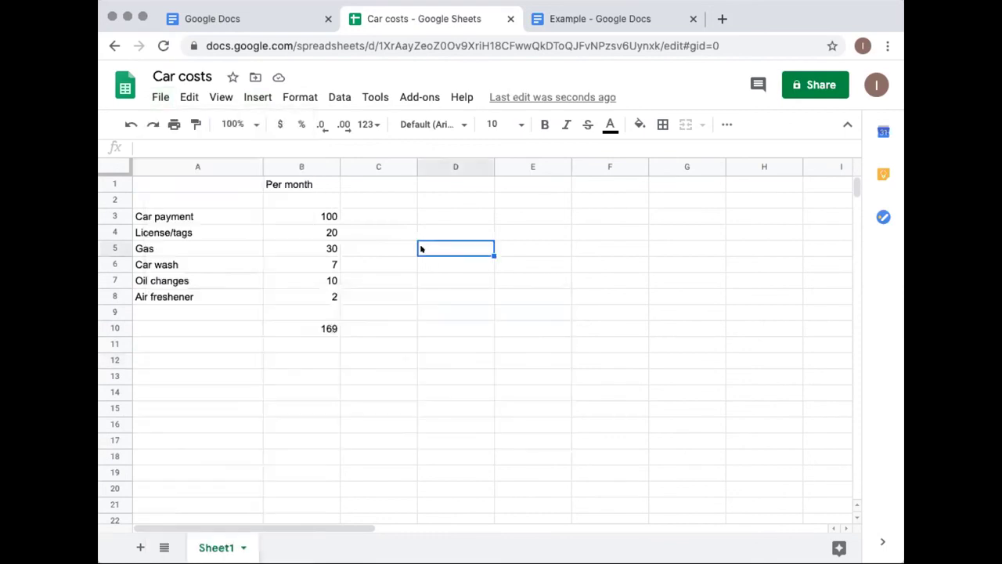
{"action": "left_click", "coordinate": [278, 76]}
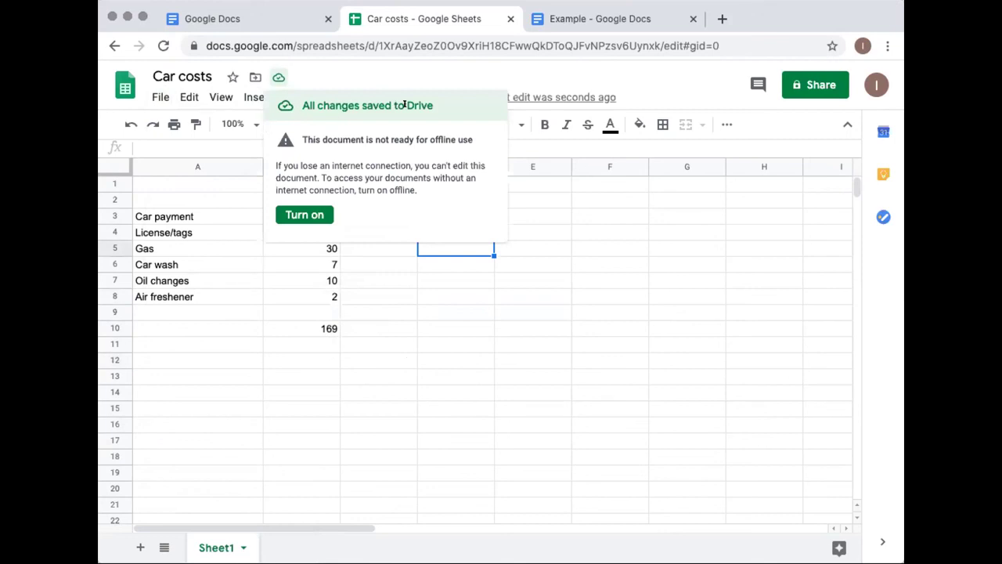
{"action": "left_click", "coordinate": [394, 338]}
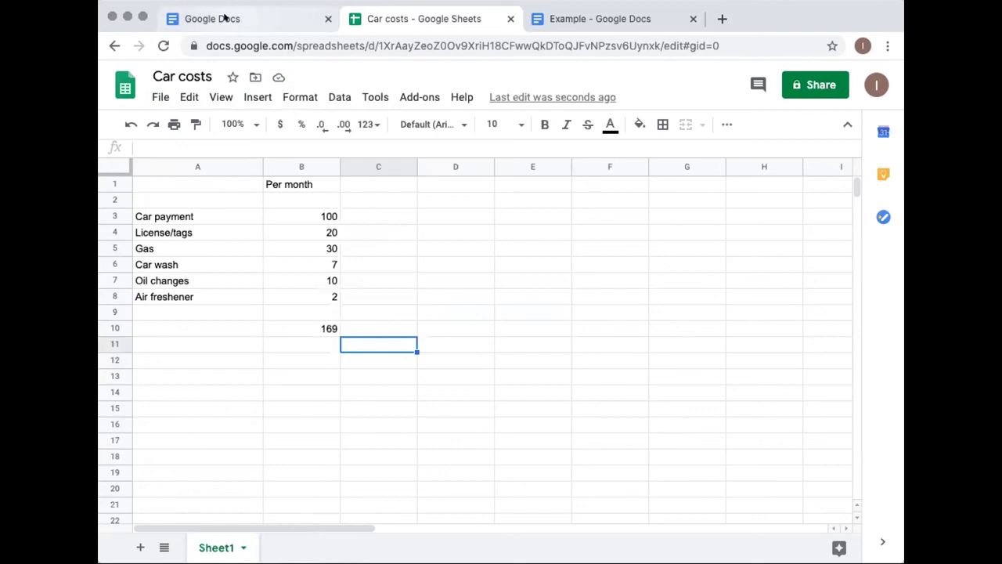
Return to the Sheets home page and launch Google Slides from the apps grid
{"action": "left_click", "coordinate": [114, 46]}
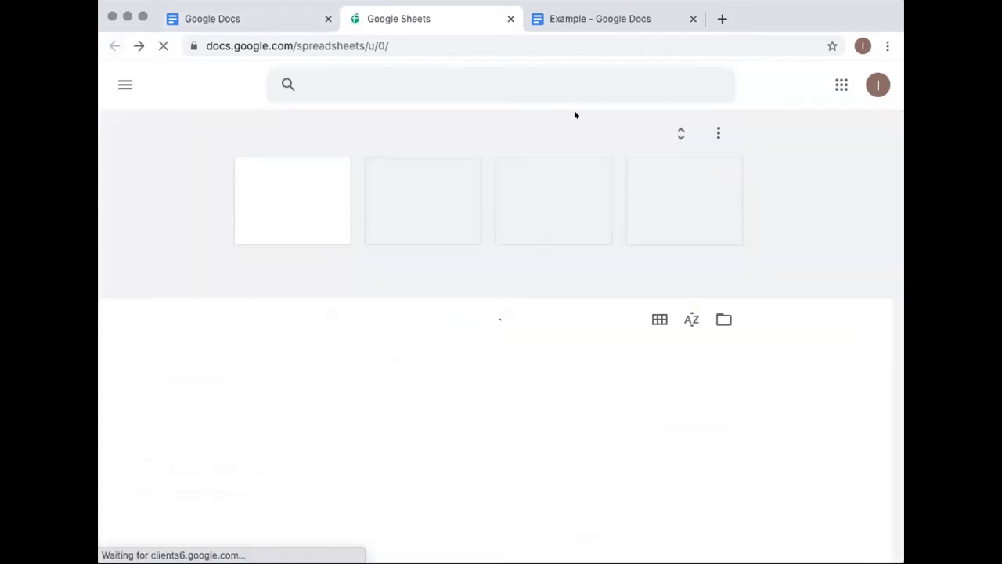
{"action": "left_click", "coordinate": [816, 83]}
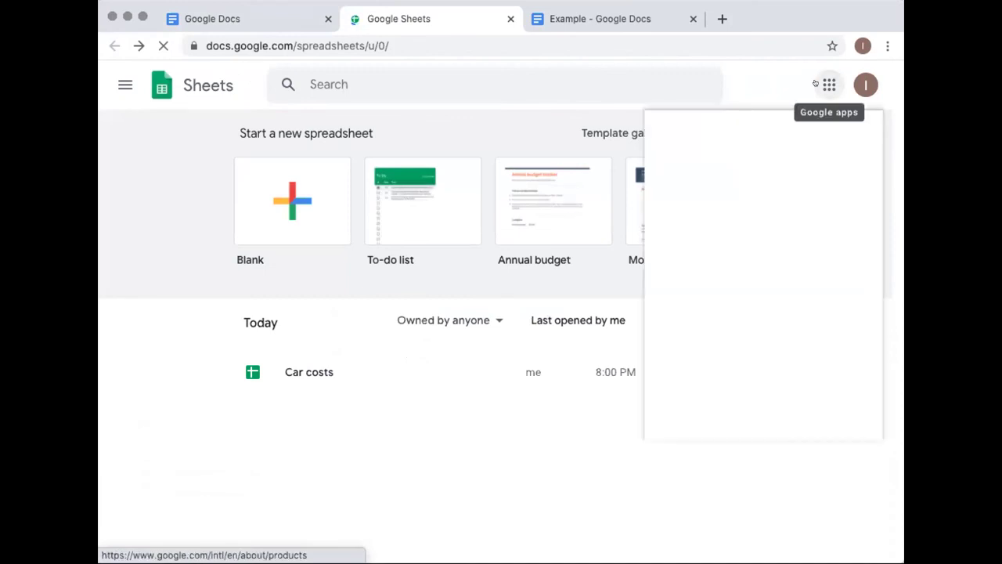
{"action": "scroll", "coordinate": [756, 223], "scroll_direction": "down", "scroll_amount": 2}
{"action": "scroll", "coordinate": [754, 226], "scroll_direction": "down", "scroll_amount": 2}
{"action": "scroll", "coordinate": [753, 225], "scroll_direction": "down", "scroll_amount": 2}
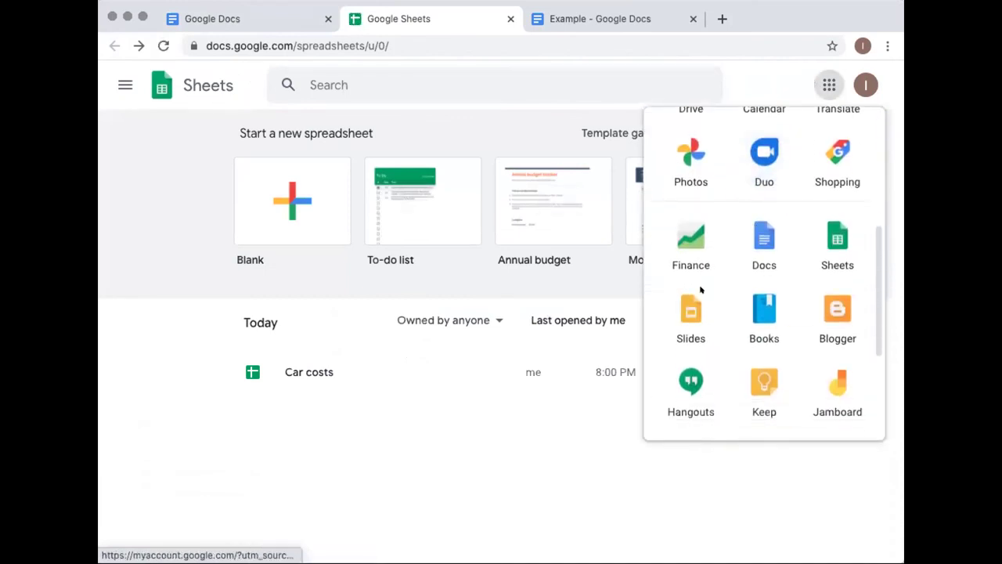
{"action": "left_click", "coordinate": [689, 313]}
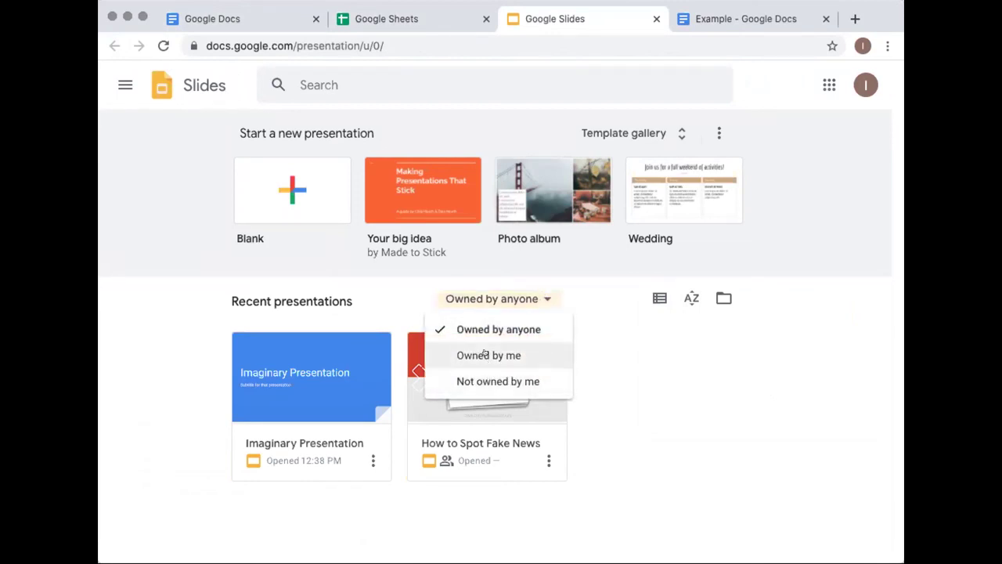
Leave the filter at Owned by anyone and create a Blank presentation
{"action": "left_click", "coordinate": [164, 363]}
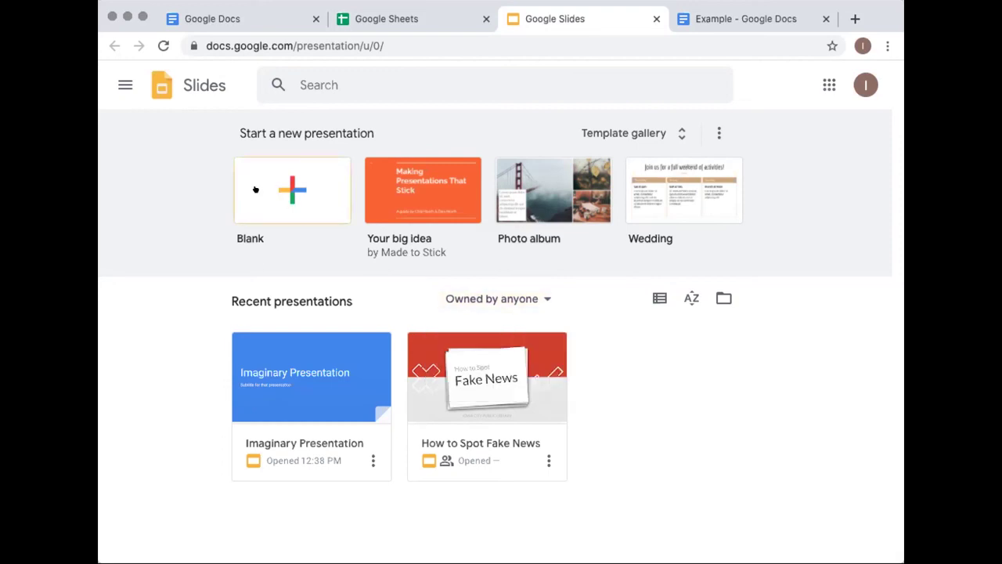
{"action": "left_click", "coordinate": [321, 180]}
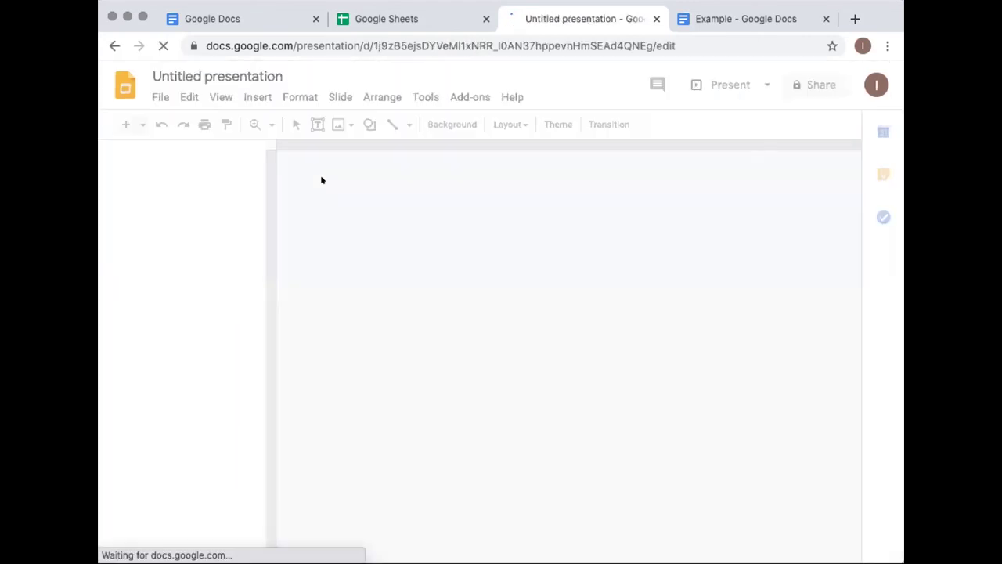